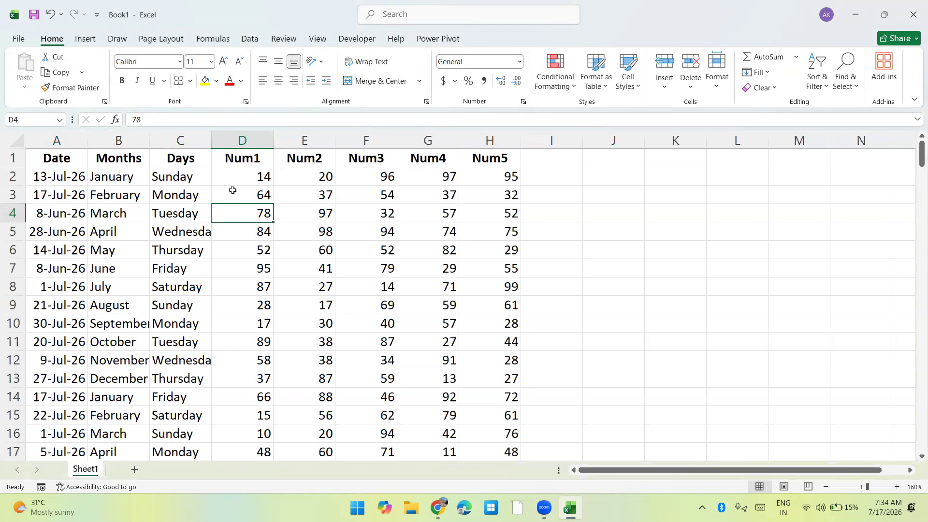
# Highlight the Num5 values greater than 80 with Light Red Fill with Dark Red Text.
pyautogui.click(178, 212)
pyautogui.hotkey('ctrl', 'Home')
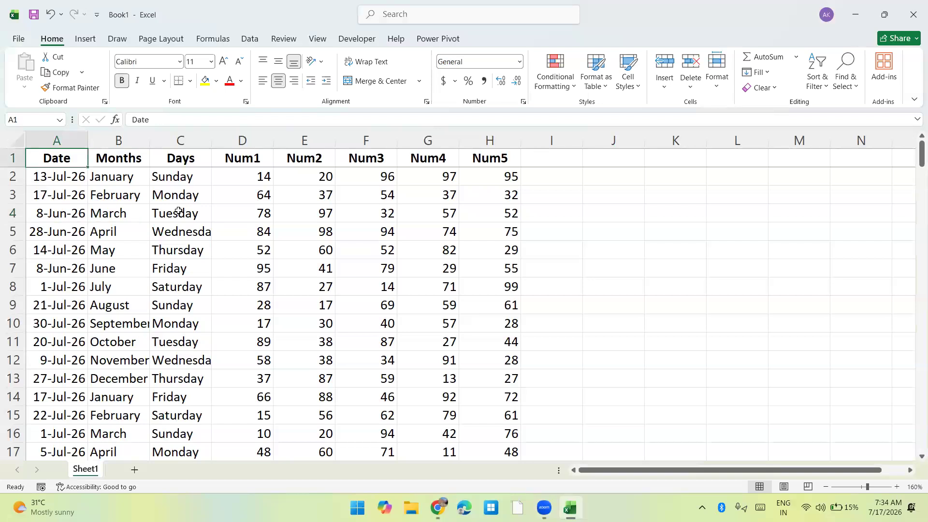
pyautogui.click(369, 177)
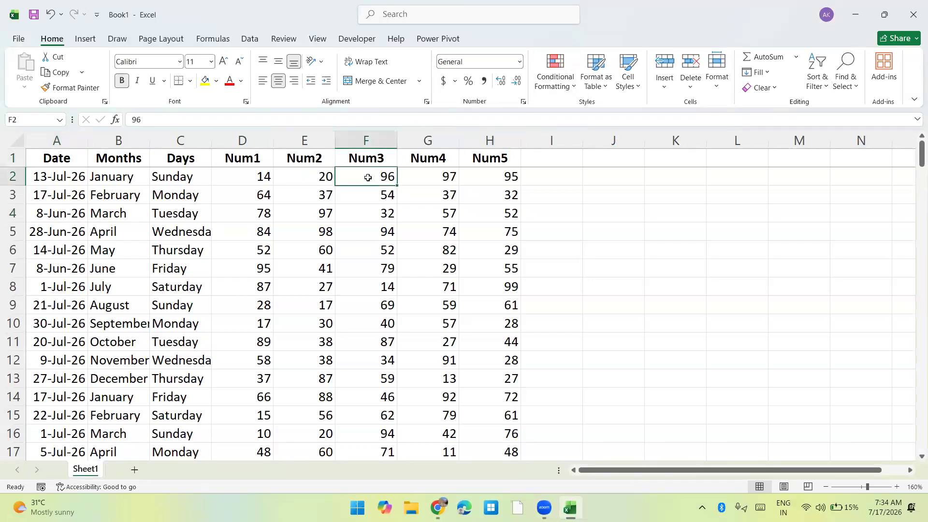
pyautogui.press('Right')
pyautogui.press('Right')
pyautogui.hotkey('ctrl', 'shift', 'Down')
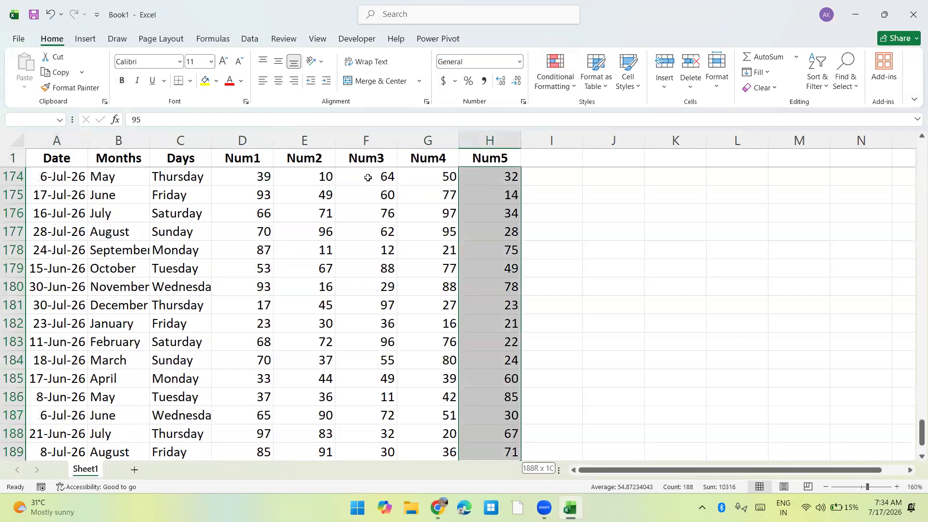
pyautogui.click(557, 78)
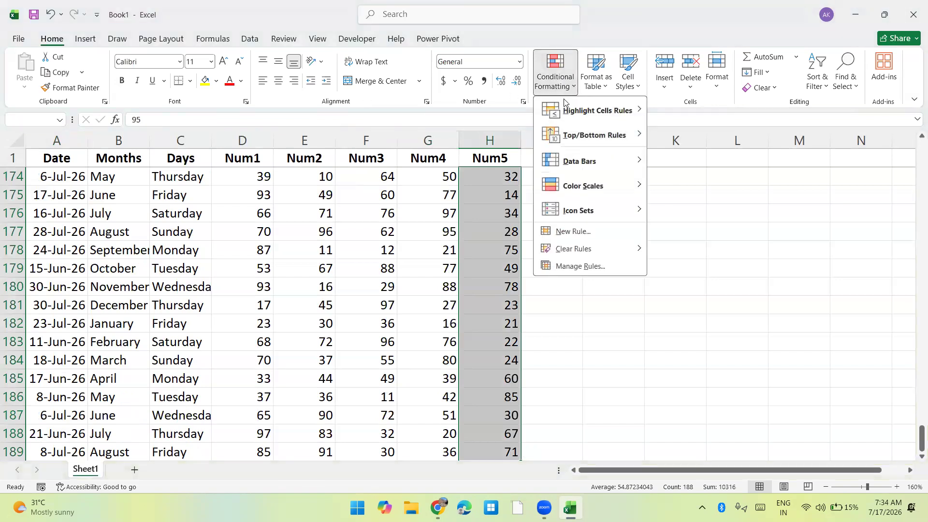
pyautogui.moveTo(604, 110)
pyautogui.click(688, 111)
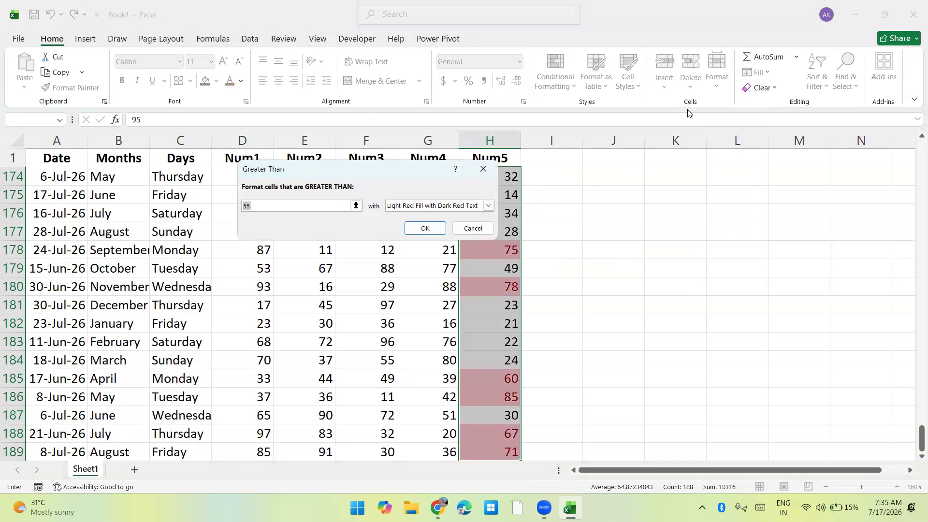
pyautogui.write('80')
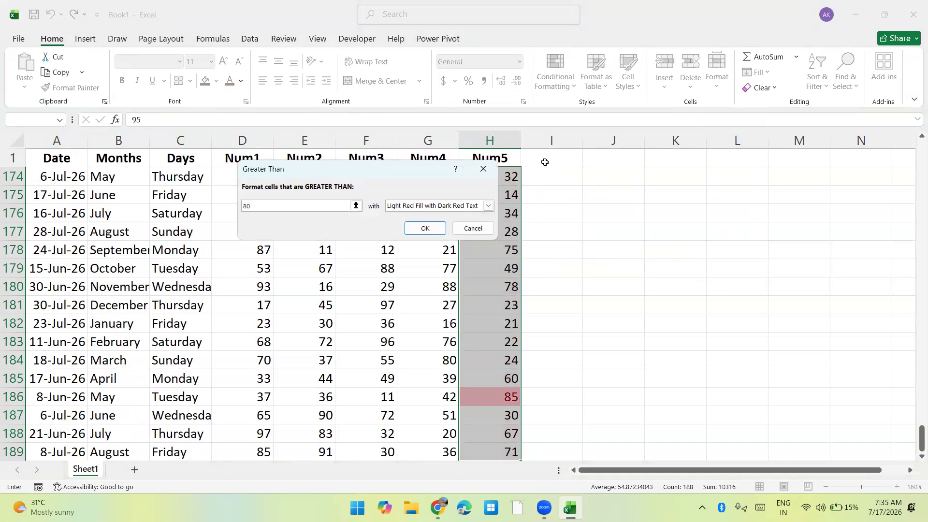
pyautogui.press('Return')
# Reselect all Num5 values below the header and clear the conditional formatting rules from the entire sheet.
pyautogui.hotkey('ctrl', 'Up')
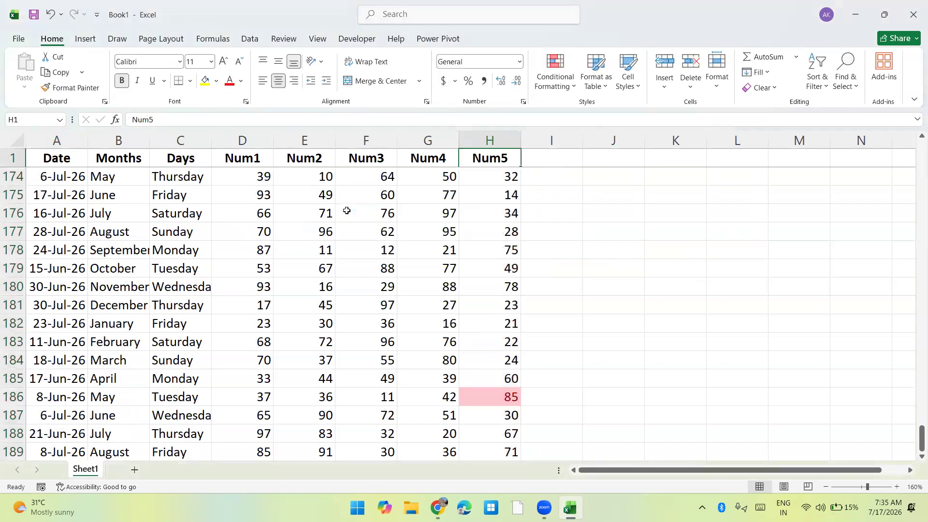
pyautogui.press('Down')
pyautogui.press('Down')
pyautogui.press('Down')
pyautogui.press('Down')
pyautogui.press('Down')
pyautogui.press('Up')
pyautogui.press('Up')
pyautogui.press('Up')
pyautogui.press('Up')
pyautogui.press('Up')
pyautogui.press('Down')
pyautogui.hotkey('ctrl', 'shift', 'Down')
pyautogui.click(564, 83)
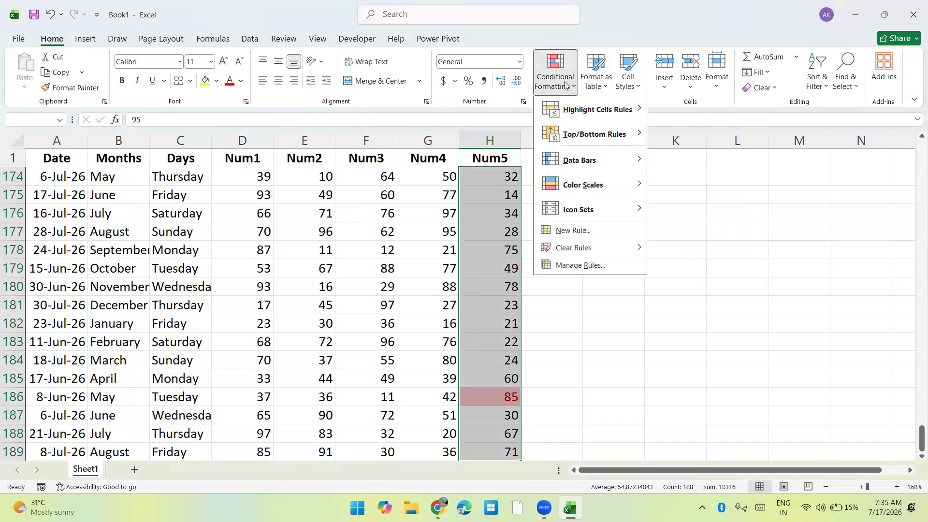
pyautogui.moveTo(568, 254)
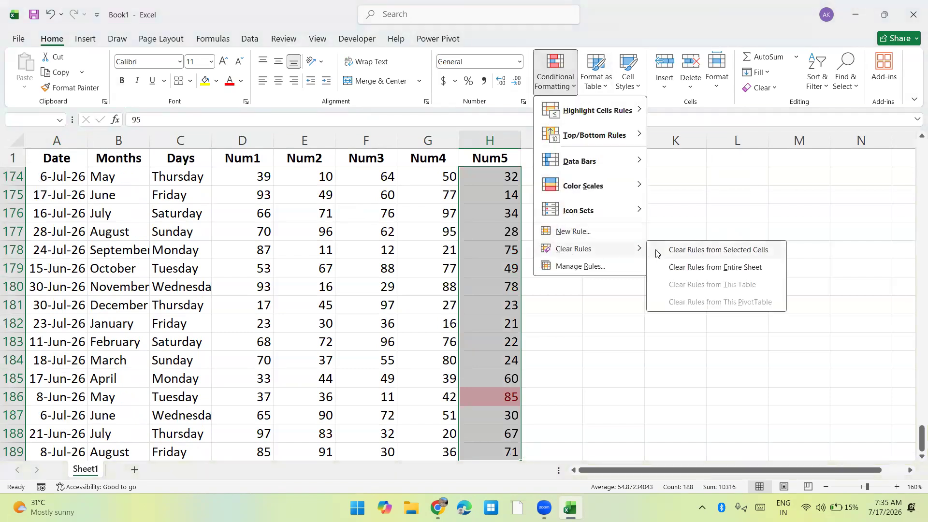
pyautogui.click(672, 267)
# Set up a Between highlight rule on the selected Num5 values from 50 to 70 with Yellow Fill with Dark Yellow Text.
pyautogui.click(560, 92)
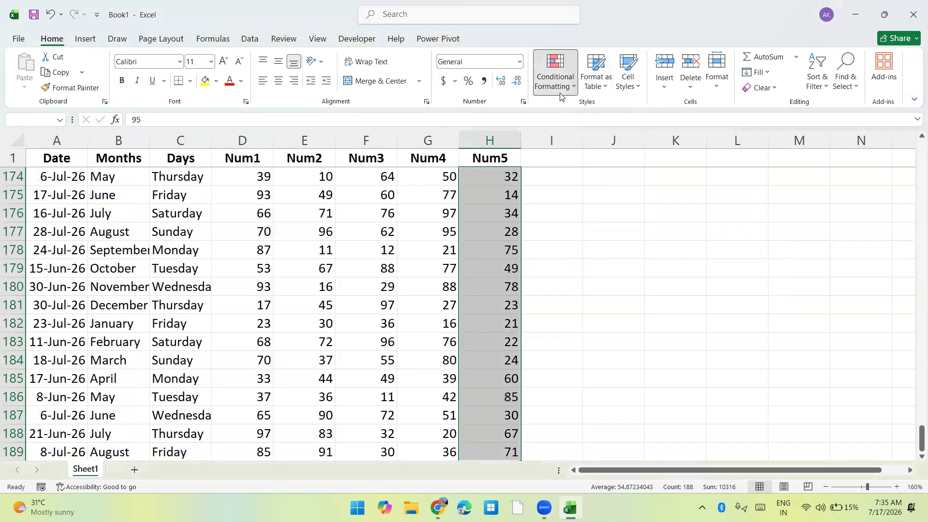
pyautogui.moveTo(568, 107)
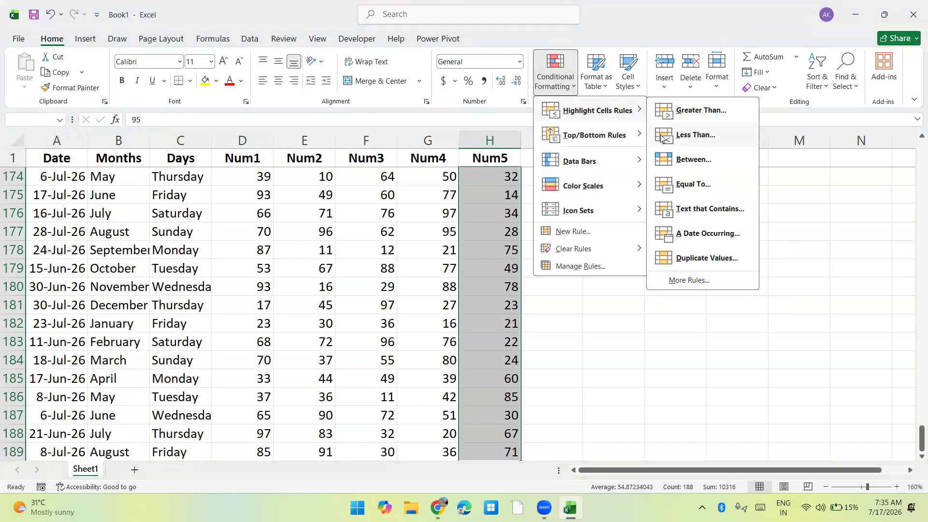
pyautogui.click(662, 155)
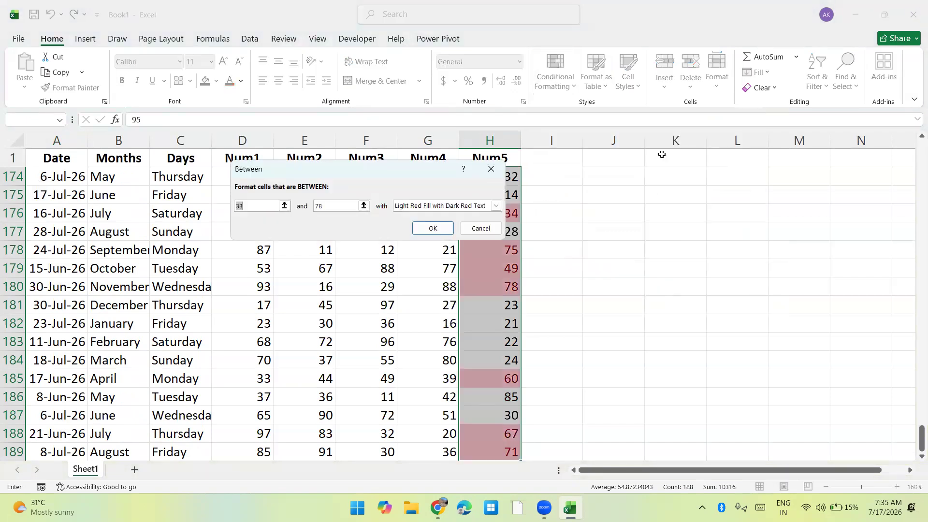
pyautogui.press('Tab')
pyautogui.write('70')
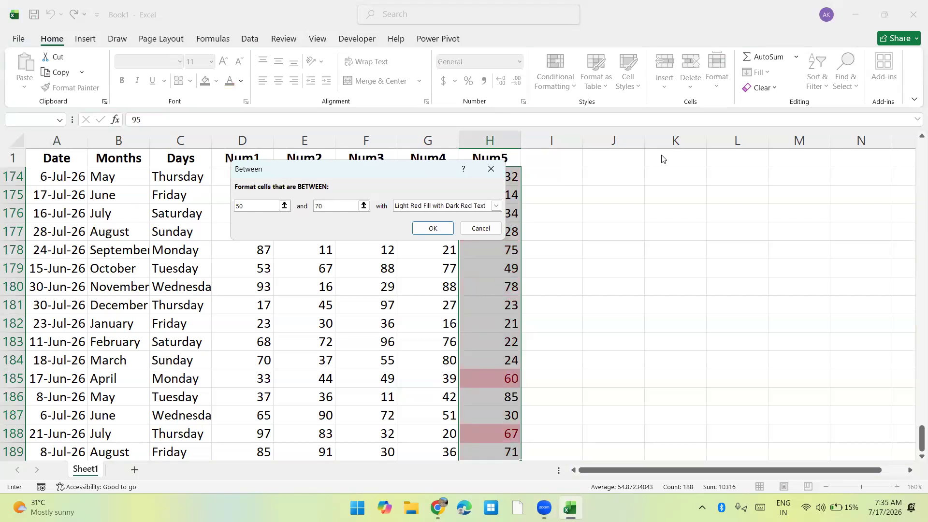
pyautogui.click(454, 207)
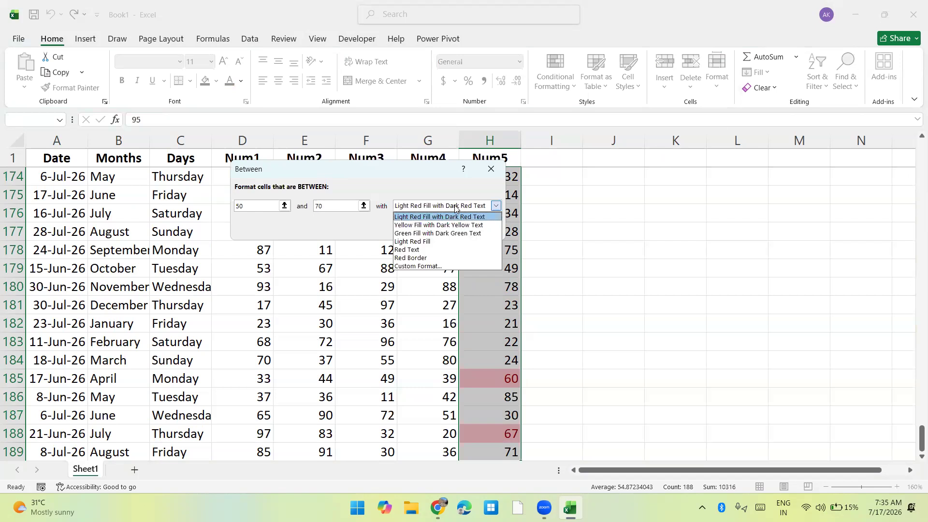
pyautogui.click(436, 225)
# Give the Between rule a custom format with yellow font and dark blue fill, and apply it to the Num5 values.
pyautogui.click(430, 209)
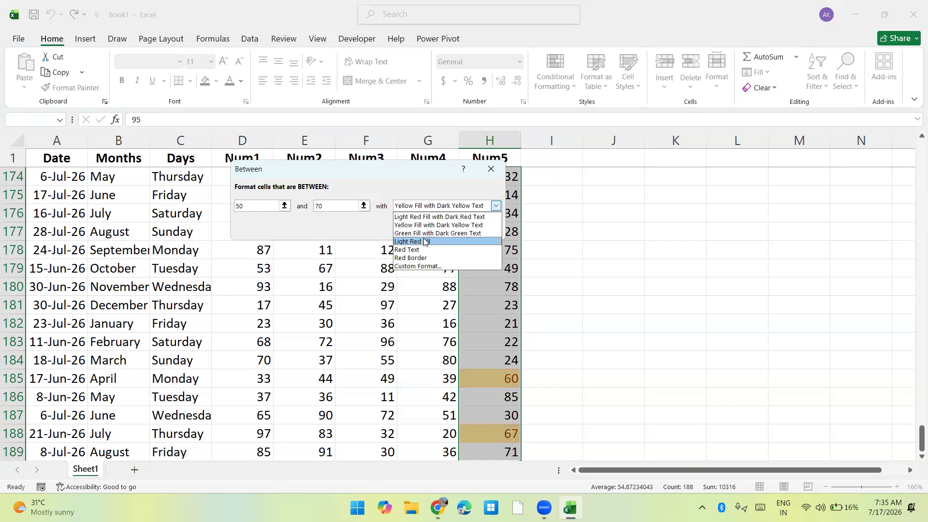
pyautogui.click(419, 267)
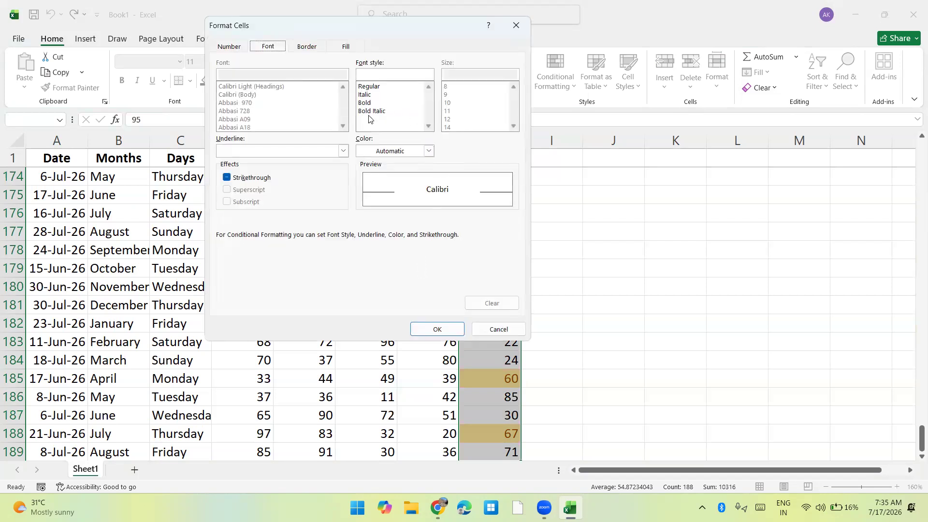
pyautogui.click(369, 153)
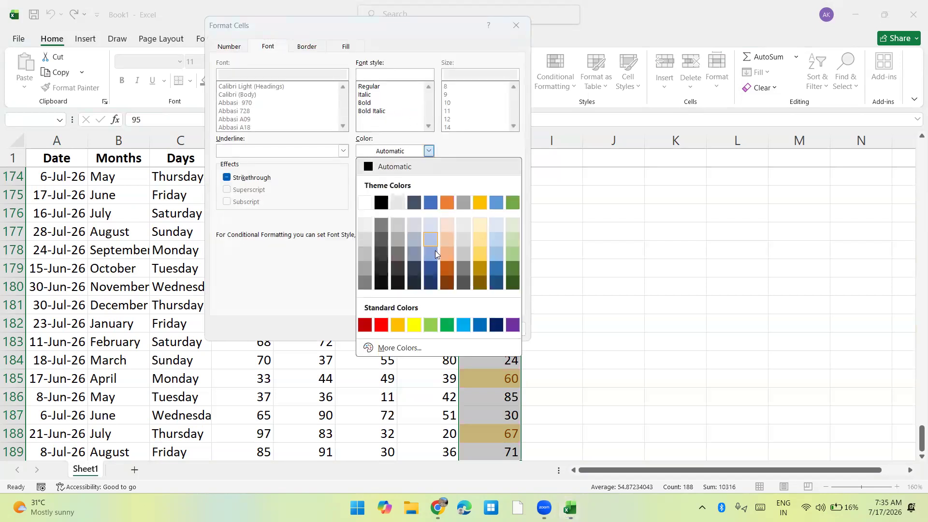
pyautogui.click(409, 326)
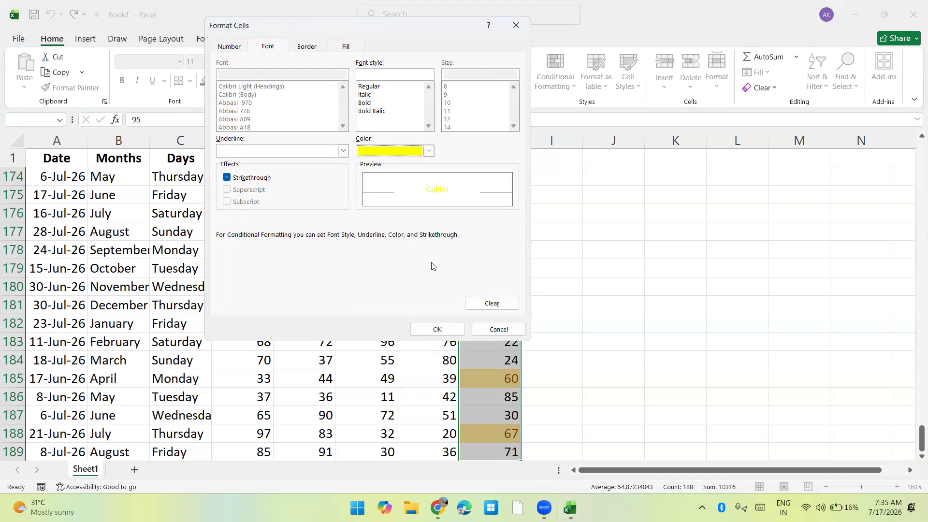
pyautogui.moveTo(443, 26); pyautogui.dragTo(612, 27)
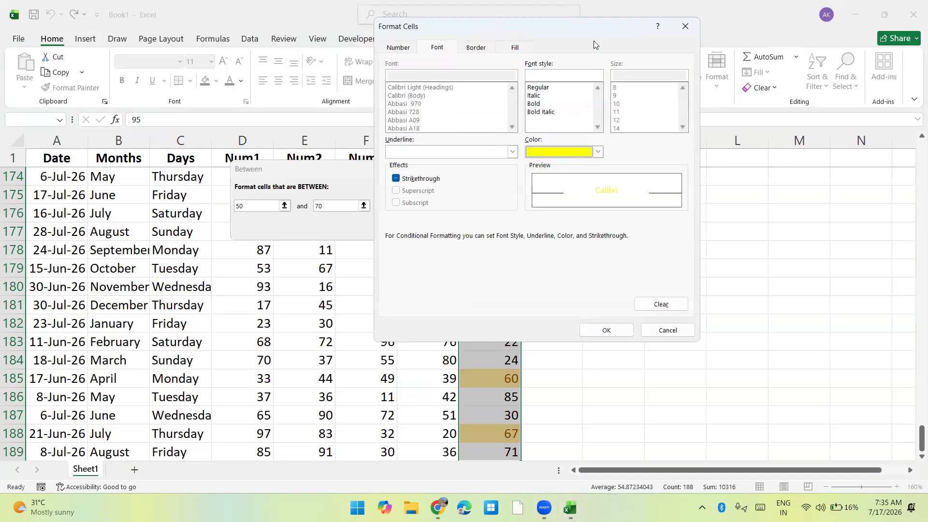
pyautogui.click(515, 47)
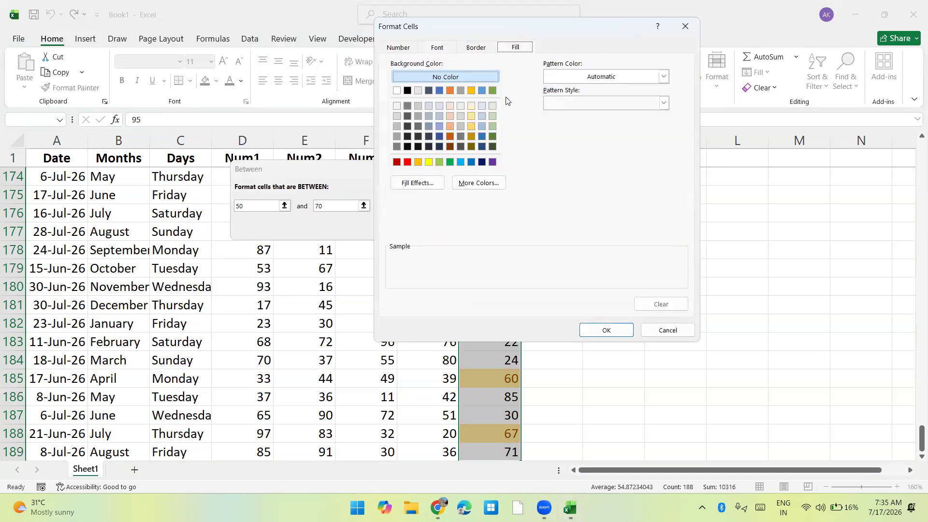
pyautogui.click(481, 162)
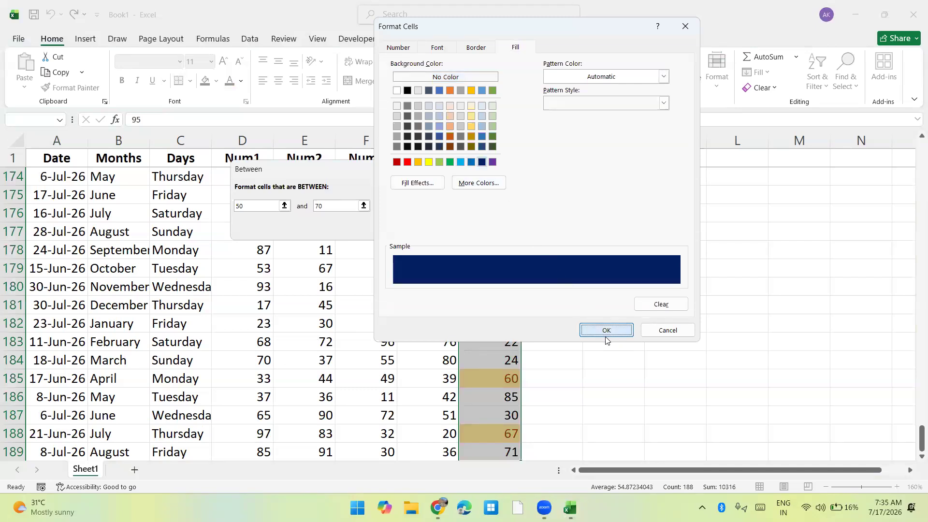
pyautogui.click(606, 334)
pyautogui.click(422, 229)
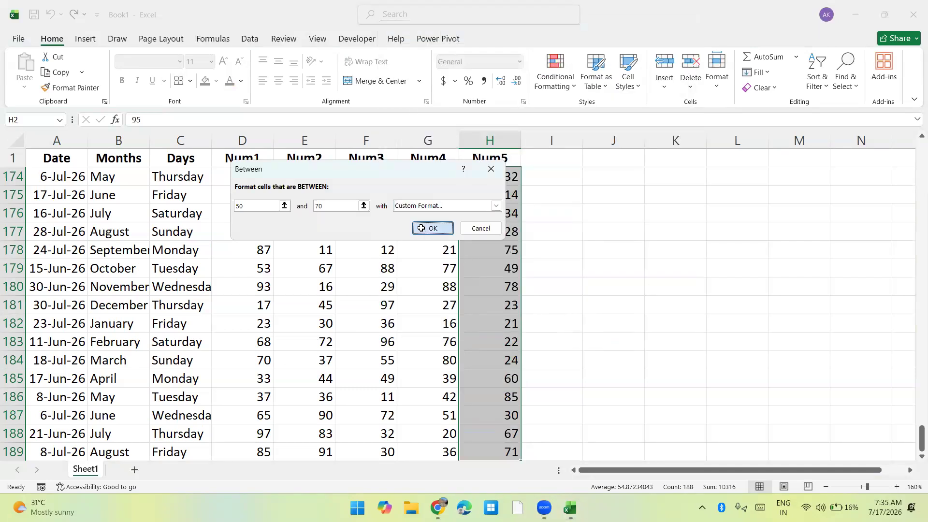
pyautogui.click(411, 208)
pyautogui.hotkey('ctrl', 'Up')
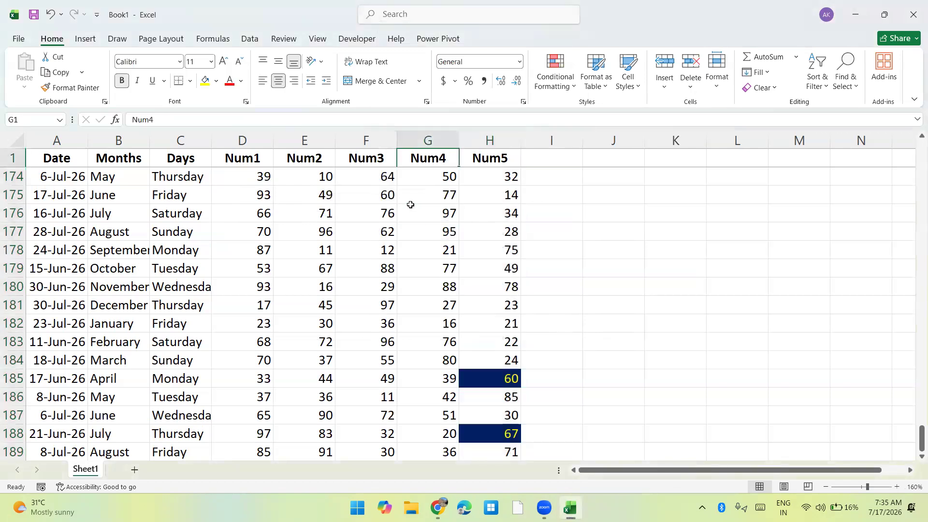
pyautogui.press('Down')
pyautogui.hotkey('ctrl', 'shift', 'Down')
pyautogui.click(567, 87)
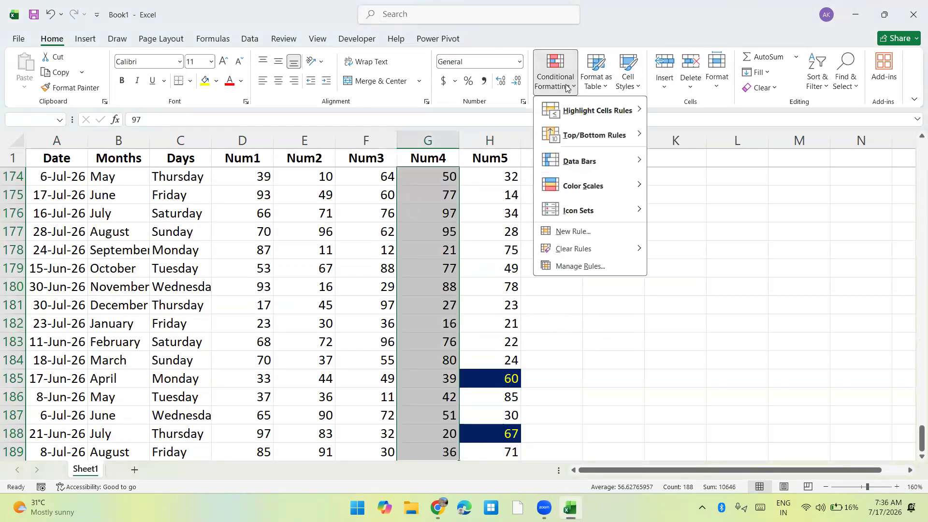
pyautogui.moveTo(599, 110)
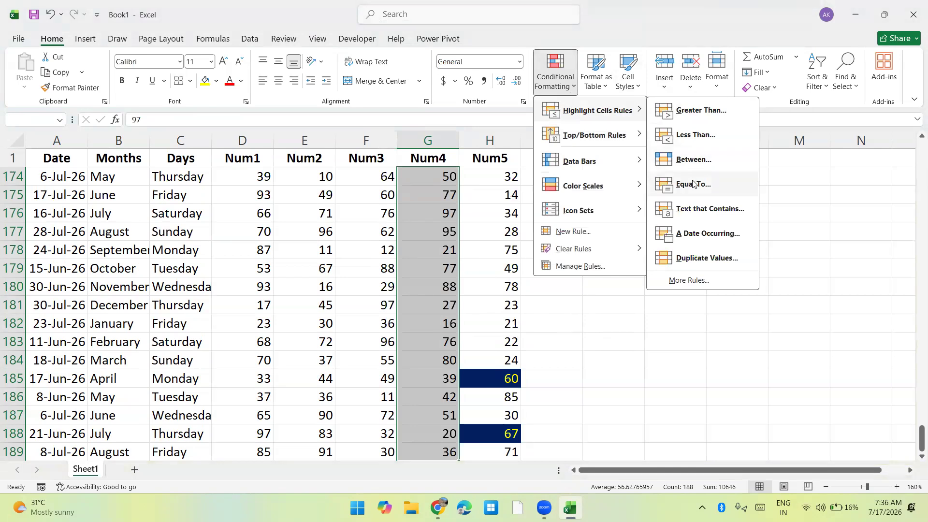
pyautogui.press('Escape')
pyautogui.press('Escape')
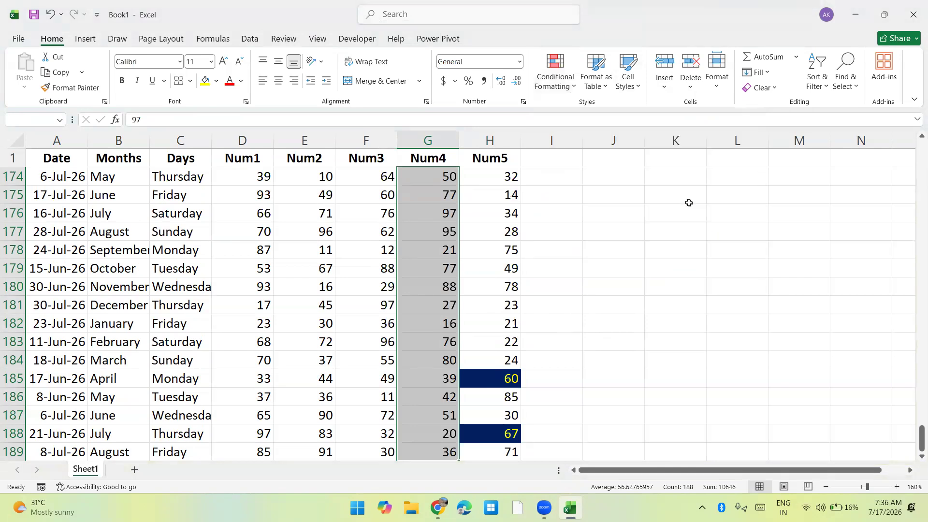
# Preview a Text That Contains highlight rule on all Days values with the texts "wed" and "Sa", and discard it.
pyautogui.press('Left')
pyautogui.press('Left')
pyautogui.press('Left')
pyautogui.press('Left')
pyautogui.press('Up')
pyautogui.press('Down')
pyautogui.hotkey('ctrl', 'shift', 'Down')
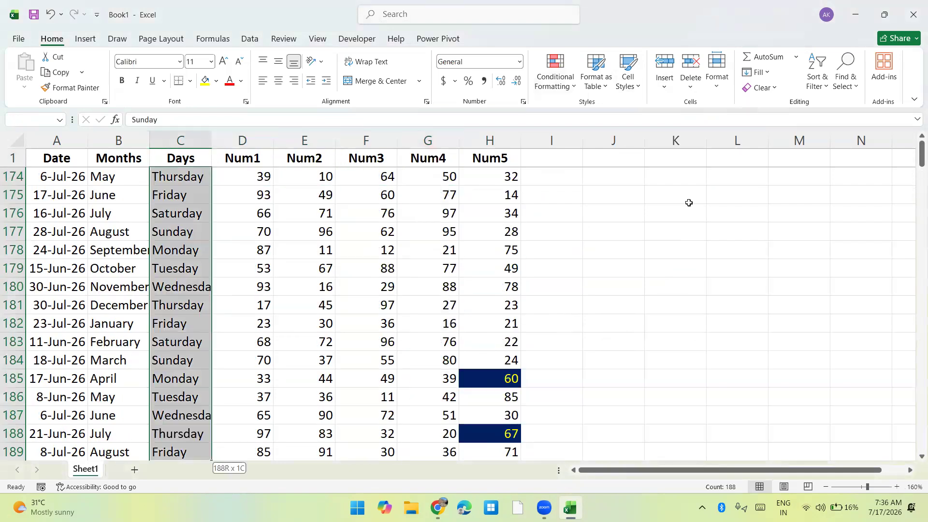
pyautogui.click(562, 89)
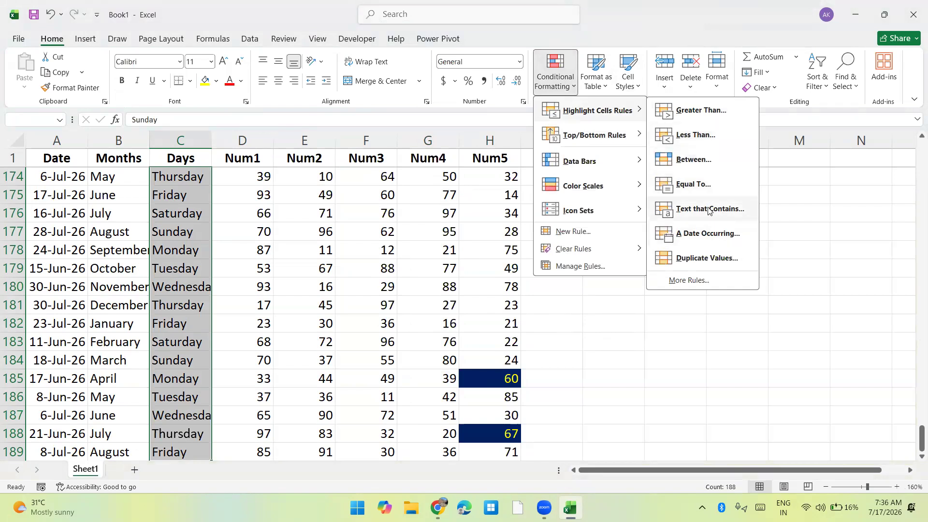
pyautogui.click(708, 208)
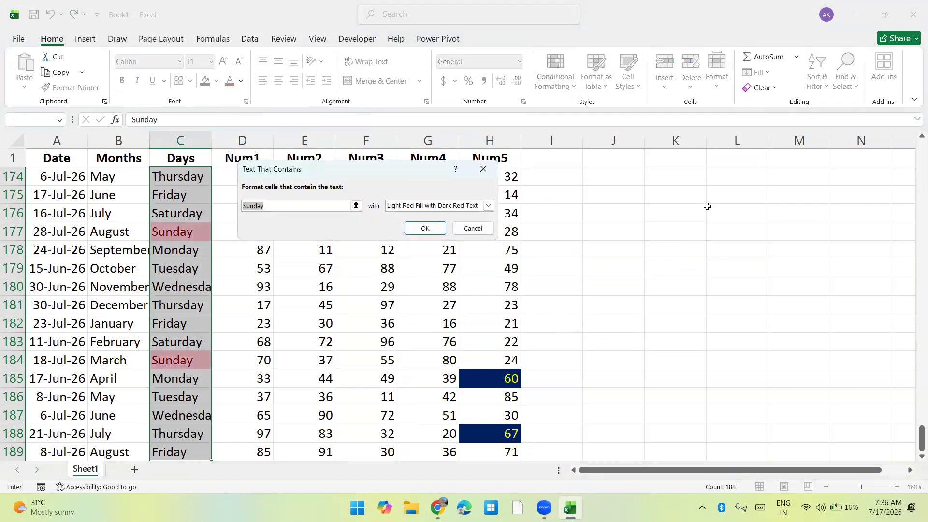
pyautogui.write('e')
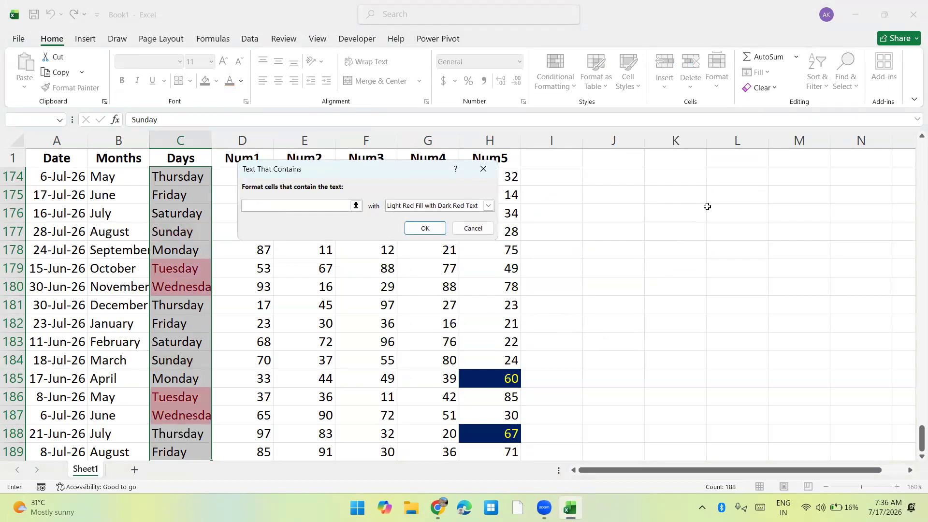
pyautogui.write('w')
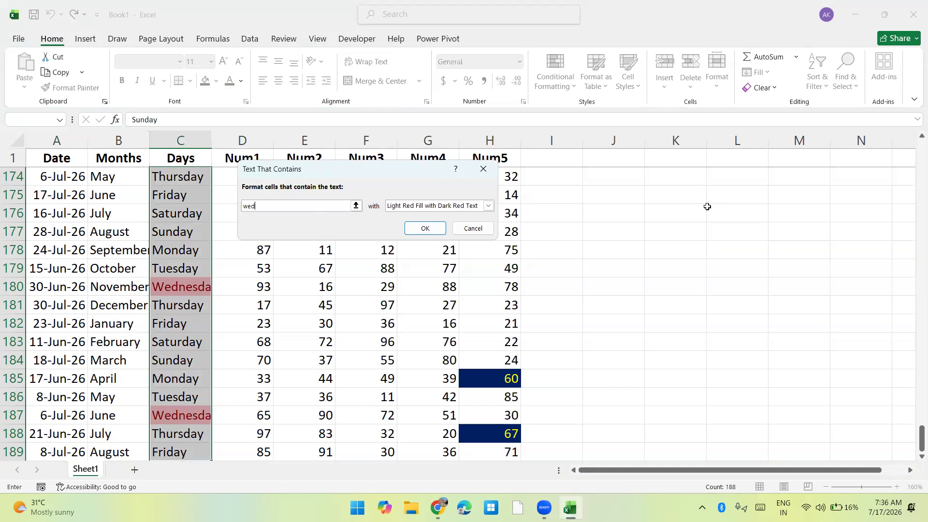
pyautogui.press('BackSpace')
pyautogui.write('s')
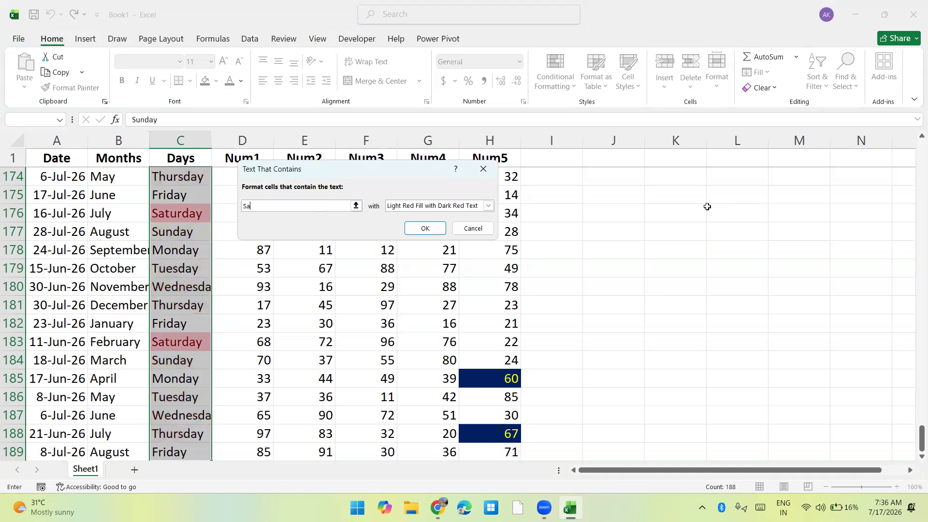
pyautogui.press('Escape')
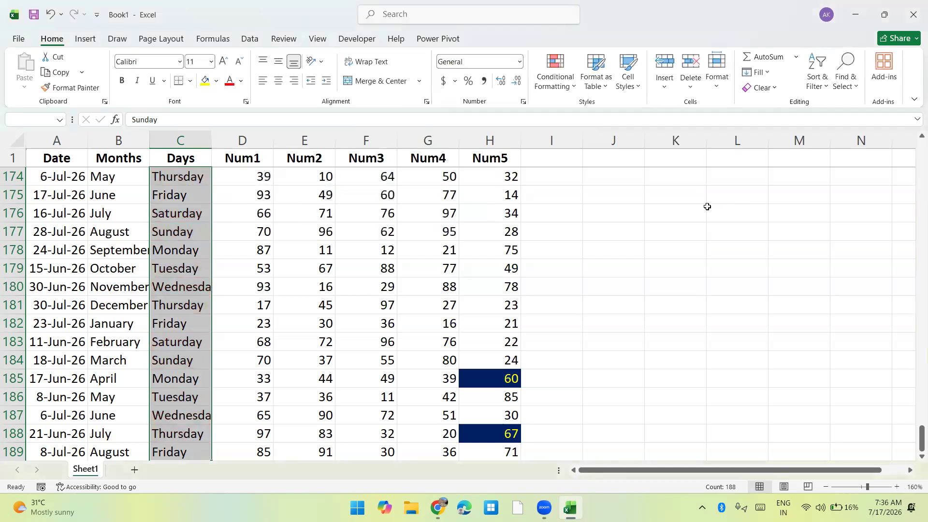
# Select all Date values below the header and start an A Date Occurring highlight rule for them.
pyautogui.click(555, 80)
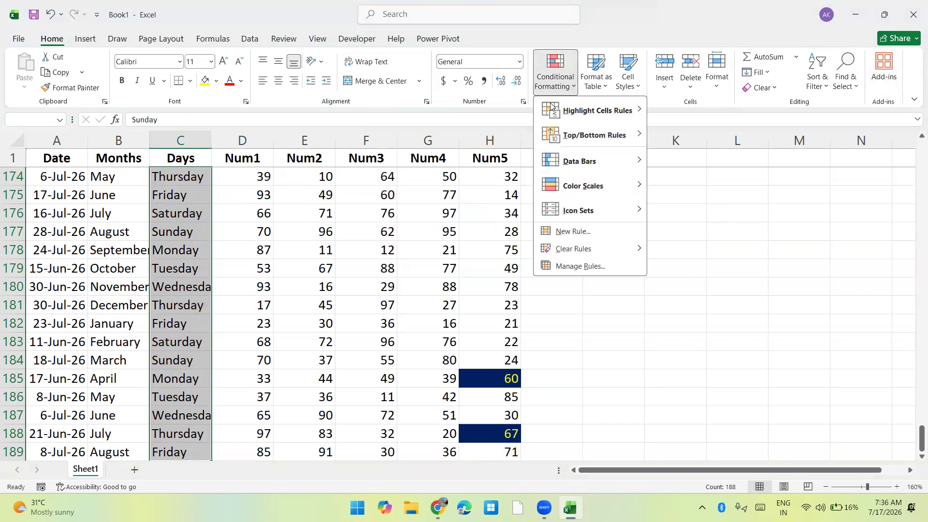
pyautogui.moveTo(555, 112)
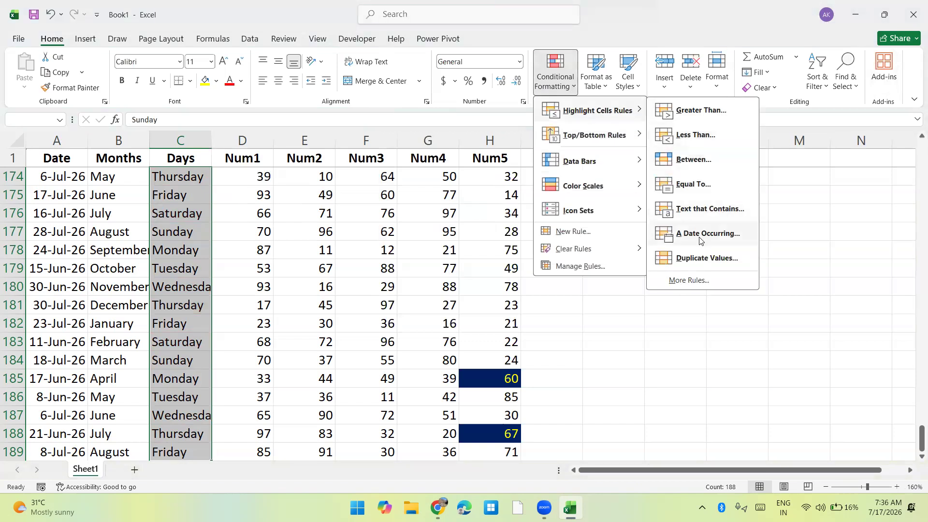
pyautogui.press('Escape')
pyautogui.press('Escape')
pyautogui.hotkey('ctrl', 'Home')
pyautogui.press('Up')
pyautogui.press('Down')
pyautogui.hotkey('ctrl', 'shift', 'Down')
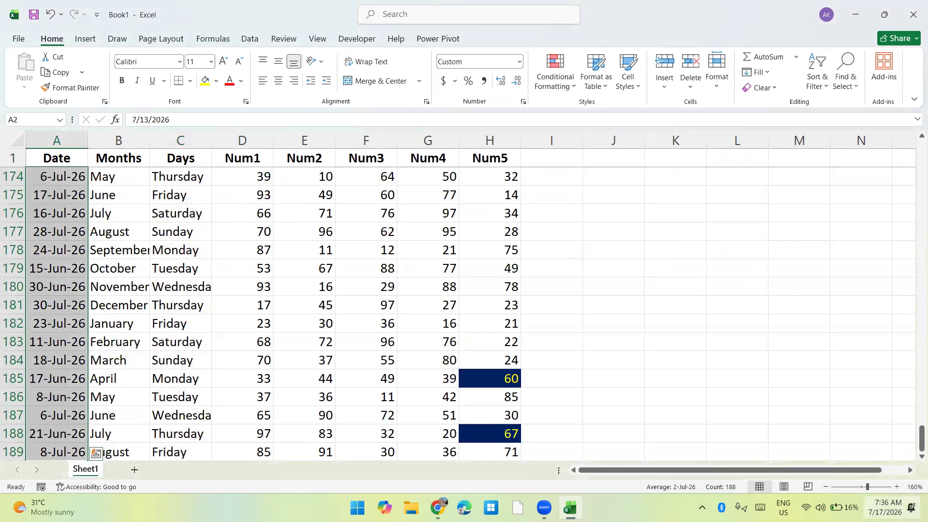
pyautogui.click(569, 92)
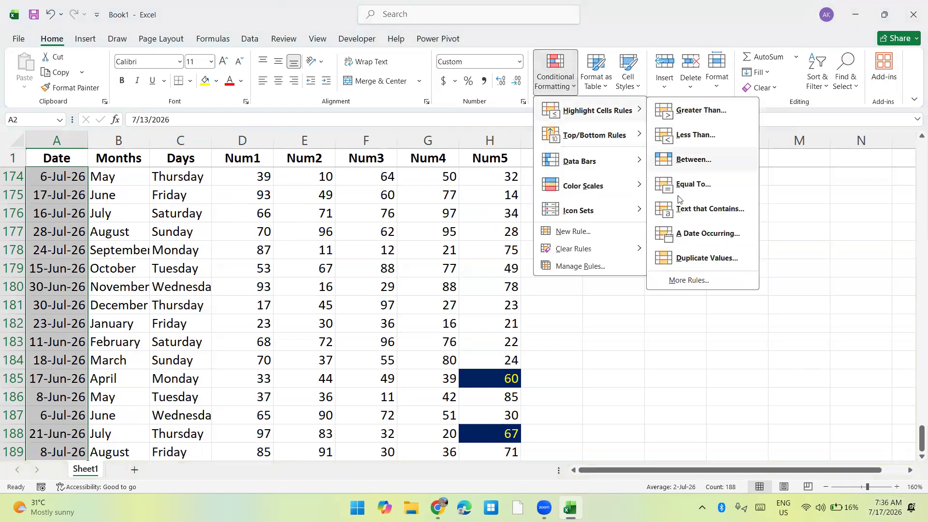
pyautogui.click(706, 233)
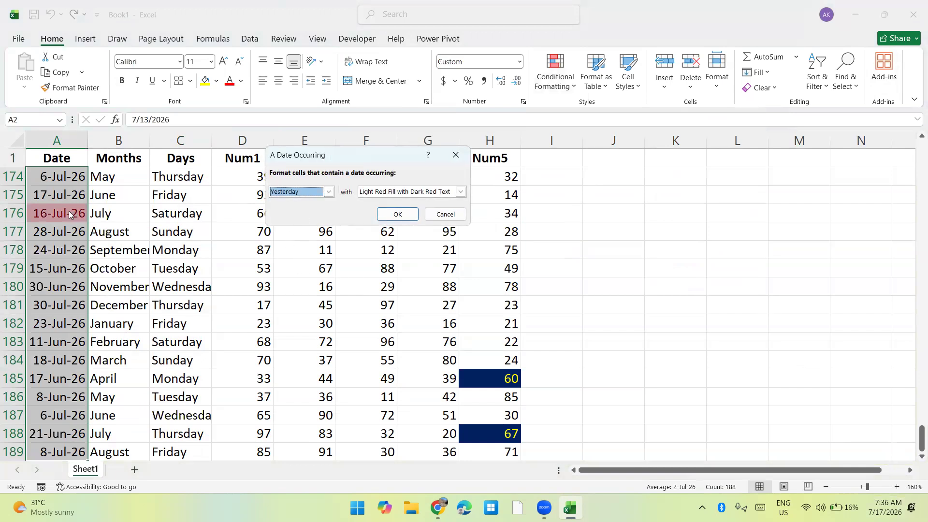
# Preview the date rule for Today, In the last 7 days and Last month on the Date values, and discard it.
pyautogui.click(283, 192)
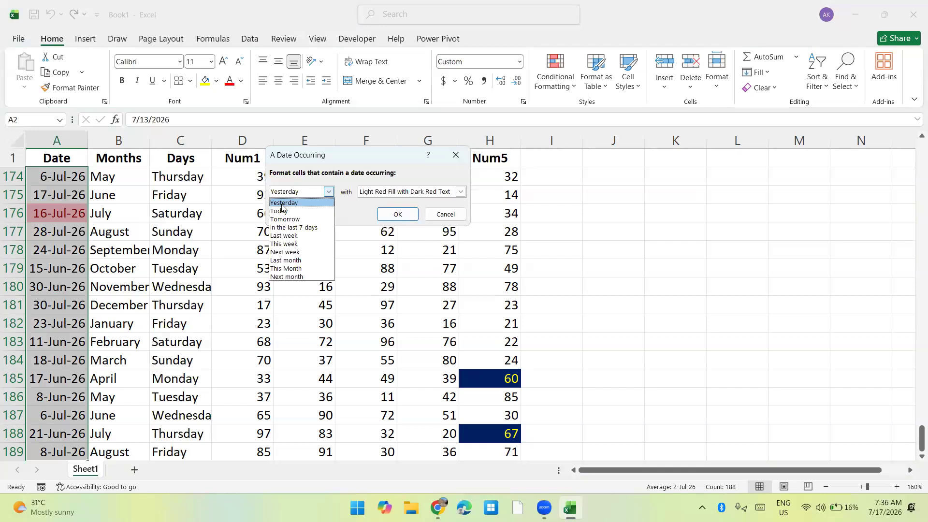
pyautogui.click(280, 210)
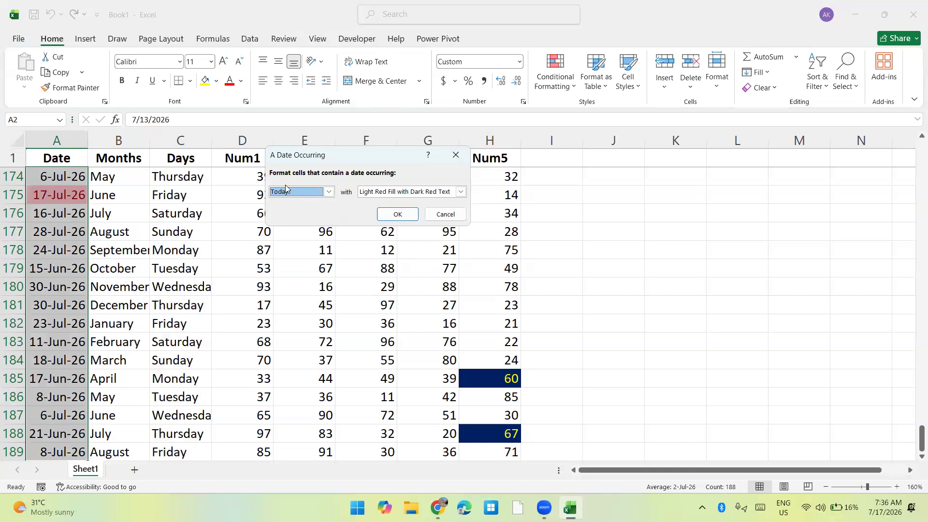
pyautogui.click(286, 189)
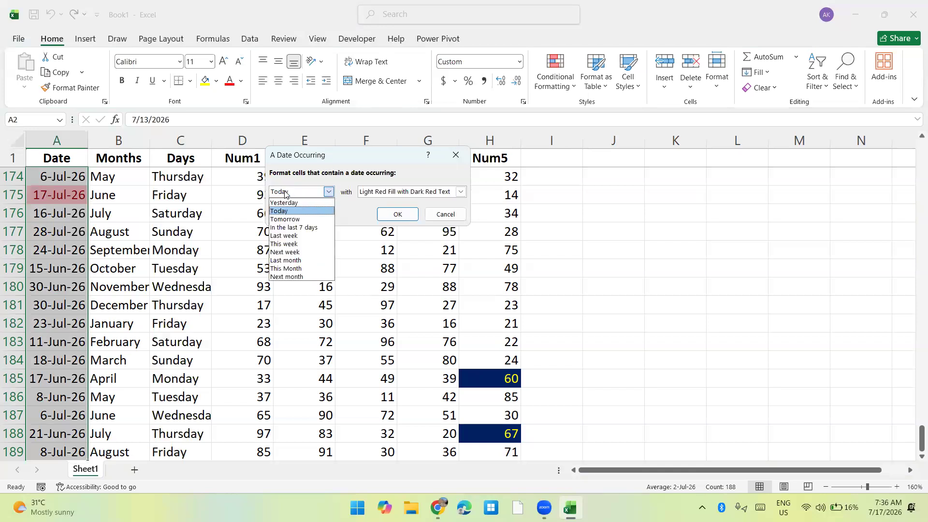
pyautogui.click(288, 227)
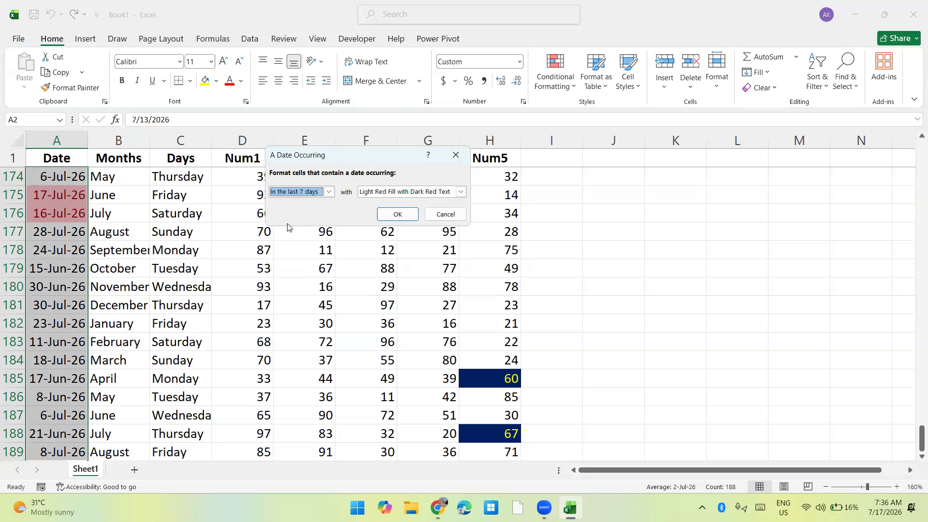
pyautogui.scroll(-16, 82, 314)
pyautogui.scroll(20, 82, 314)
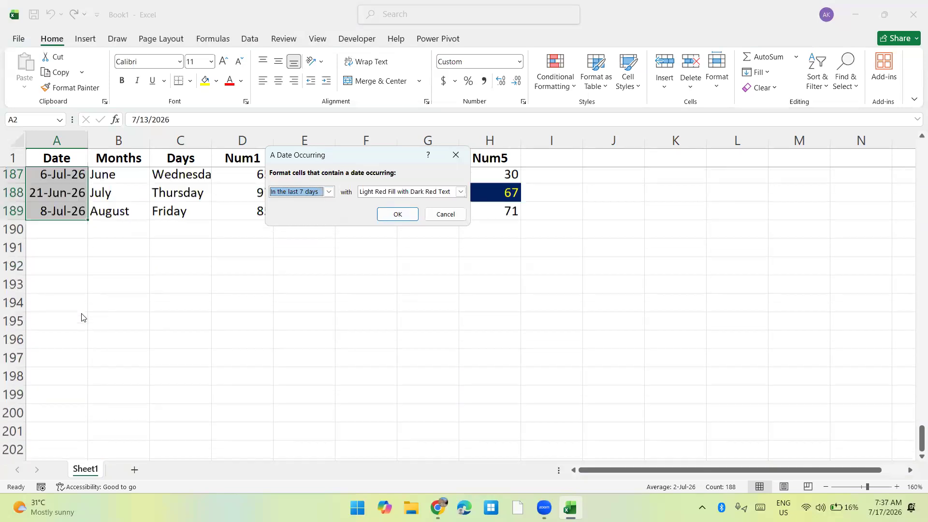
pyautogui.scroll(20, 81, 313)
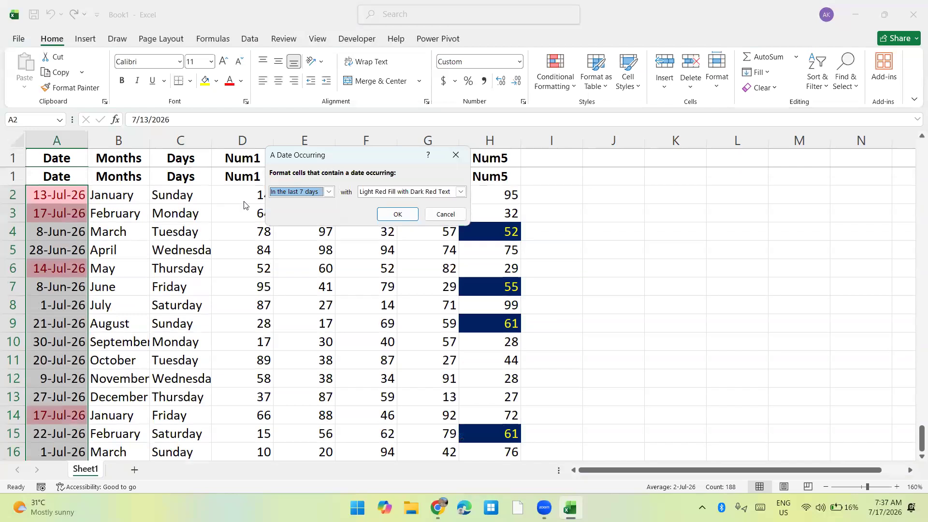
pyautogui.click(285, 189)
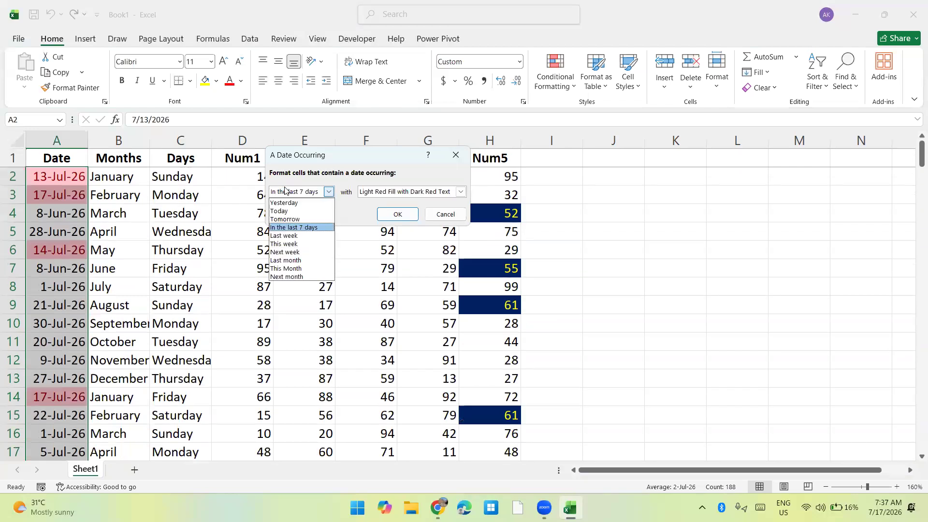
pyautogui.click(285, 261)
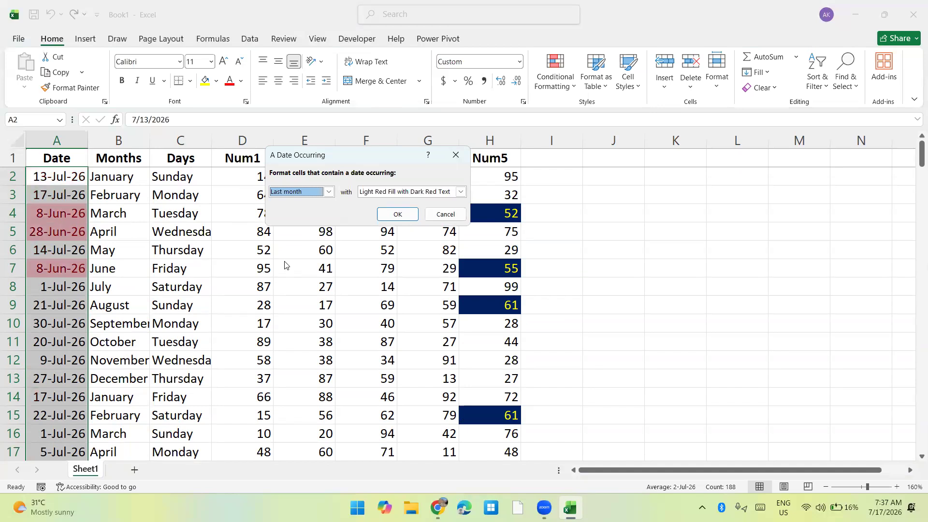
pyautogui.click(445, 214)
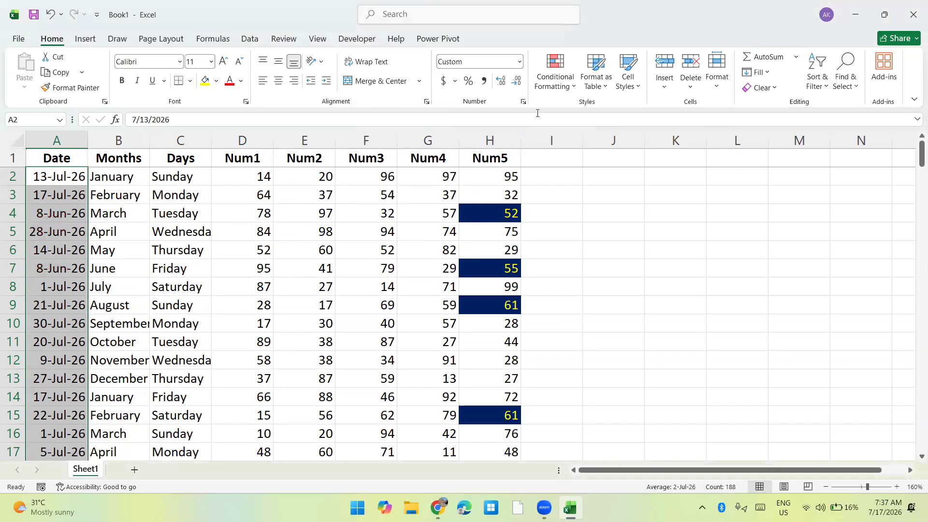
pyautogui.click(555, 80)
pyautogui.moveTo(597, 111)
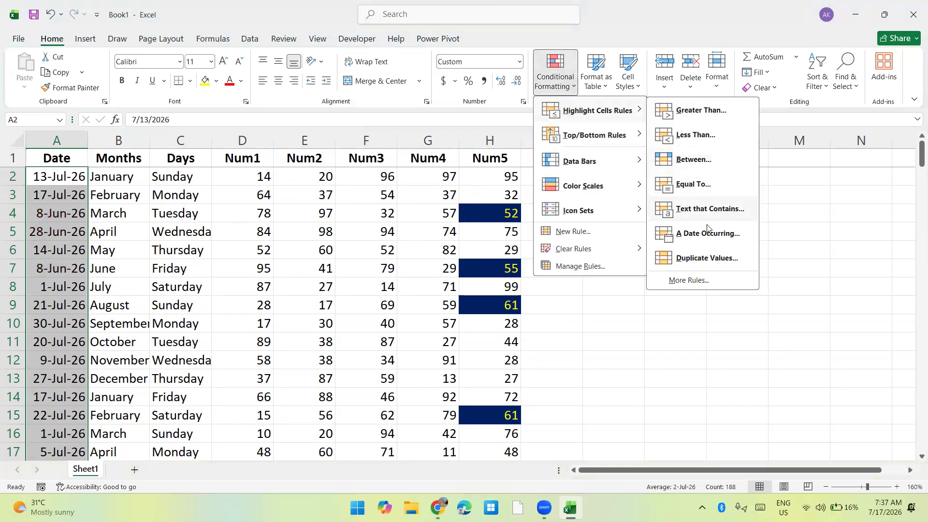
pyautogui.click(701, 257)
pyautogui.click(437, 218)
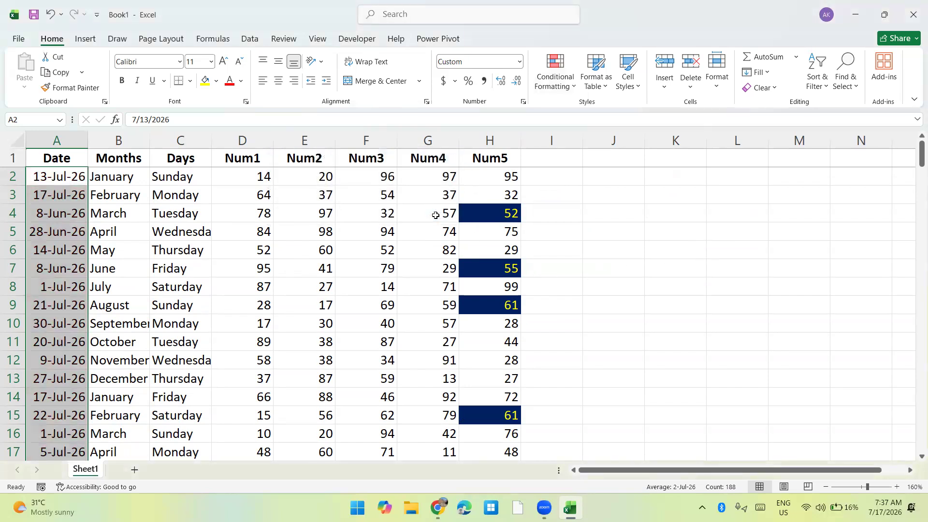
# Add the header "Characters" in cell I1, directly beside the Num5 header.
pyautogui.click(247, 240)
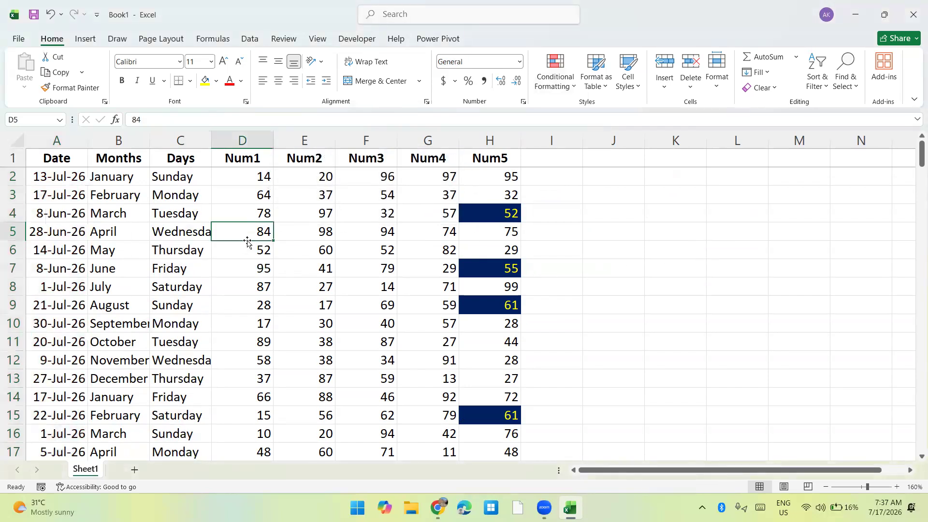
pyautogui.hotkey('ctrl', 'Up')
pyautogui.hotkey('ctrl', 'Right')
pyautogui.press('Right')
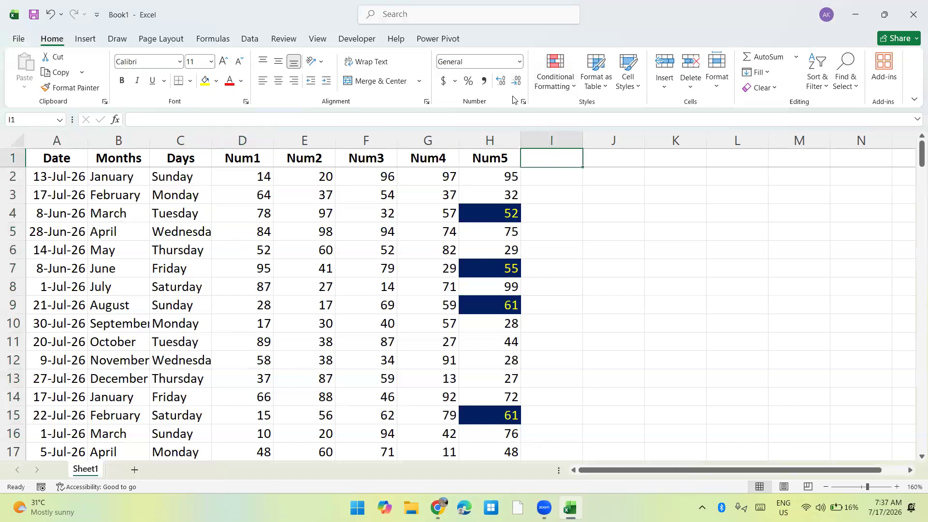
pyautogui.write('C')
pyautogui.press('BackSpace')
pyautogui.write('Nu')
pyautogui.press('BackSpace')
pyautogui.press('BackSpace')
pyautogui.write('Charts')
pyautogui.press('Return')
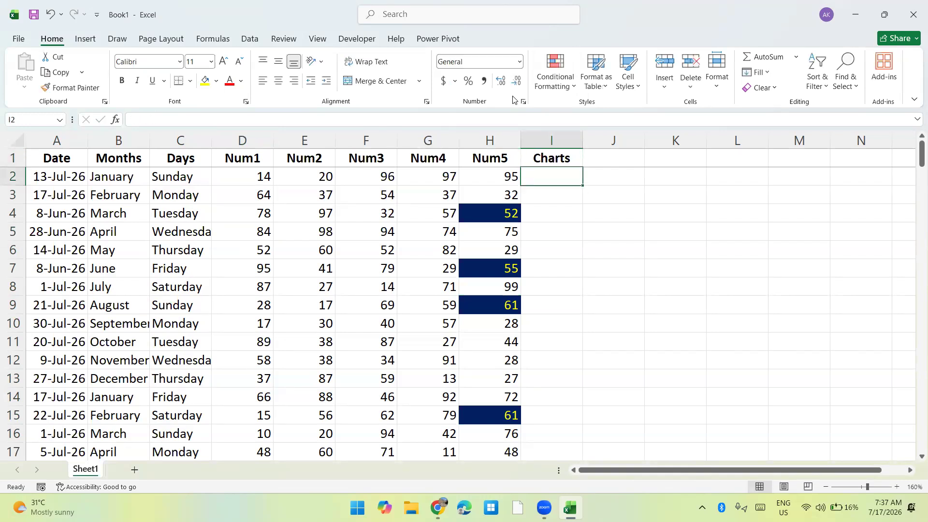
pyautogui.press('Up')
pyautogui.write('Characters')
pyautogui.press('Return')
# Enter the formula =CHAR(RANDBETWEEN(65,90)) in the first cell below the Characters header.
pyautogui.write('=char')
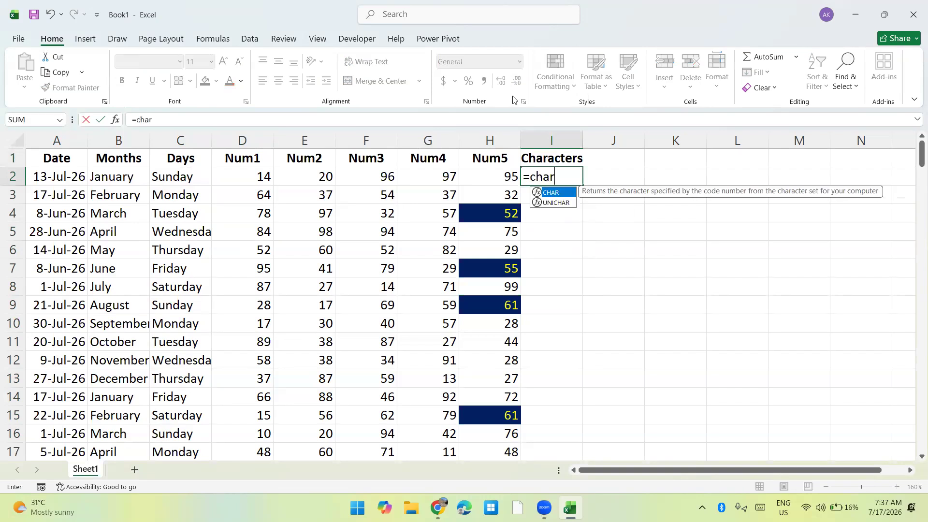
pyautogui.press('Tab')
pyautogui.write('rand')
pyautogui.press('Down')
pyautogui.press('Down')
pyautogui.press('Tab')
pyautogui.write('65,90))')
pyautogui.hotkey('ctrl', 'Return')
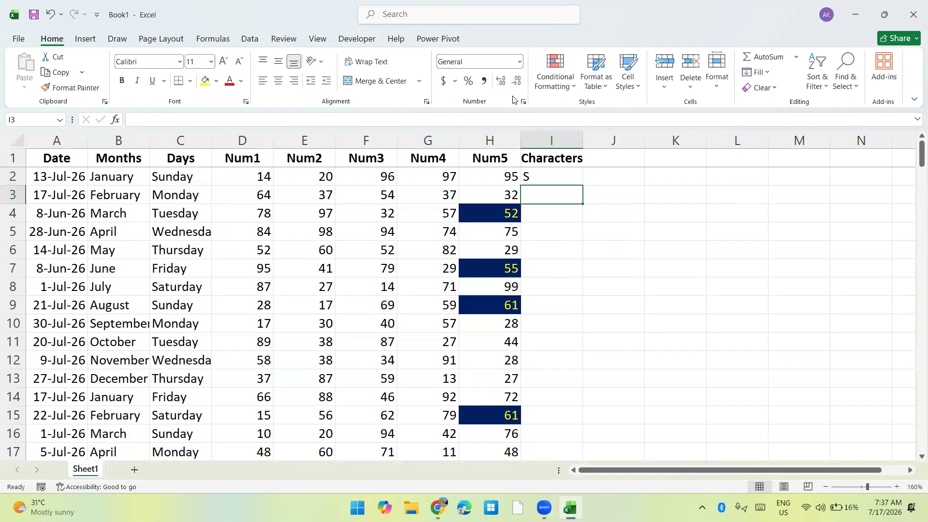
# Extend the formula in I2 by joining further copies of CHAR(RANDBETWEEN(65,90)) with &.
pyautogui.press('F2')
pyautogui.hotkey('shift', 'Home')
pyautogui.hotkey('shift', 'Right')
pyautogui.hotkey('ctrl', 'c')
pyautogui.press('End')
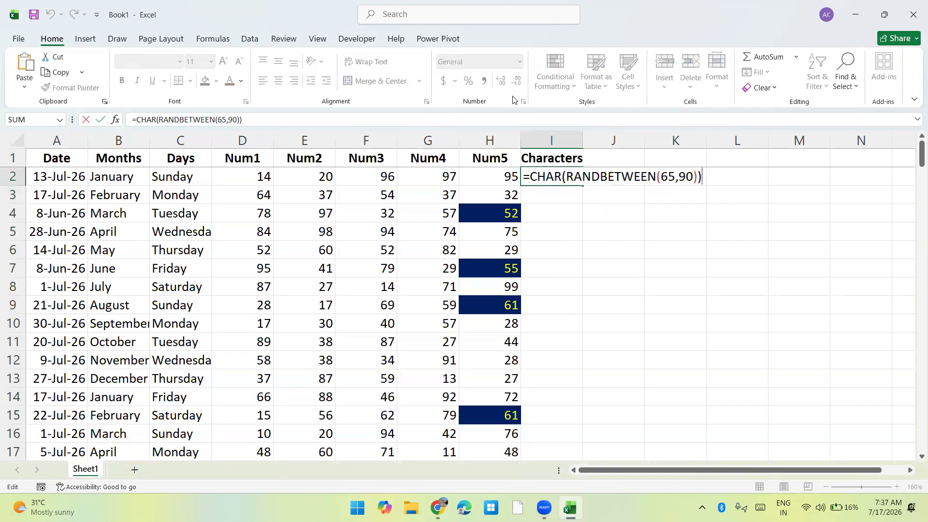
pyautogui.write('&')
pyautogui.hotkey('shift', 'Home')
pyautogui.press('End')
pyautogui.hotkey('ctrl', 'v')
pyautogui.hotkey('ctrl', 'z')
pyautogui.hotkey('shift', 'Home')
pyautogui.hotkey('shift', 'Right')
pyautogui.hotkey('alt', 'shift')
pyautogui.press('End')
pyautogui.hotkey('ctrl', 'v')
pyautogui.hotkey('ctrl', 'v')
pyautogui.hotkey('ctrl', 'v')
pyautogui.press('BackSpace')
pyautogui.press('Return')
# Shorten the formula in I2 to two joined CHAR(RANDBETWEEN(65,90)) terms.
pyautogui.press('Up')
pyautogui.press('F2')
pyautogui.press('BackSpace')
pyautogui.press('BackSpace')
pyautogui.press('BackSpace')
pyautogui.press('BackSpace')
pyautogui.press('BackSpace')
pyautogui.press('BackSpace')
pyautogui.press('BackSpace')
pyautogui.press('BackSpace')
pyautogui.press('BackSpace')
pyautogui.press('BackSpace')
pyautogui.press('BackSpace')
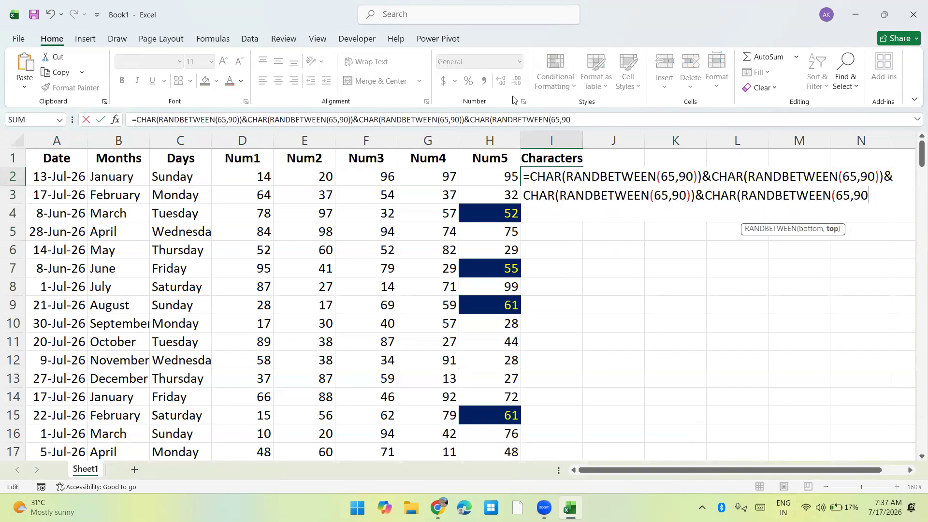
pyautogui.press('BackSpace')
pyautogui.press('BackSpace')
pyautogui.press('BackSpace')
pyautogui.press('BackSpace')
pyautogui.press('BackSpace')
pyautogui.press('BackSpace')
pyautogui.press('BackSpace')
pyautogui.press('BackSpace')
pyautogui.press('BackSpace')
pyautogui.press('BackSpace')
pyautogui.press('BackSpace')
pyautogui.press('BackSpace')
pyautogui.press('BackSpace')
pyautogui.press('BackSpace')
pyautogui.press('BackSpace')
pyautogui.press('BackSpace')
pyautogui.press('BackSpace')
pyautogui.press('BackSpace')
pyautogui.press('BackSpace')
pyautogui.press('BackSpace')
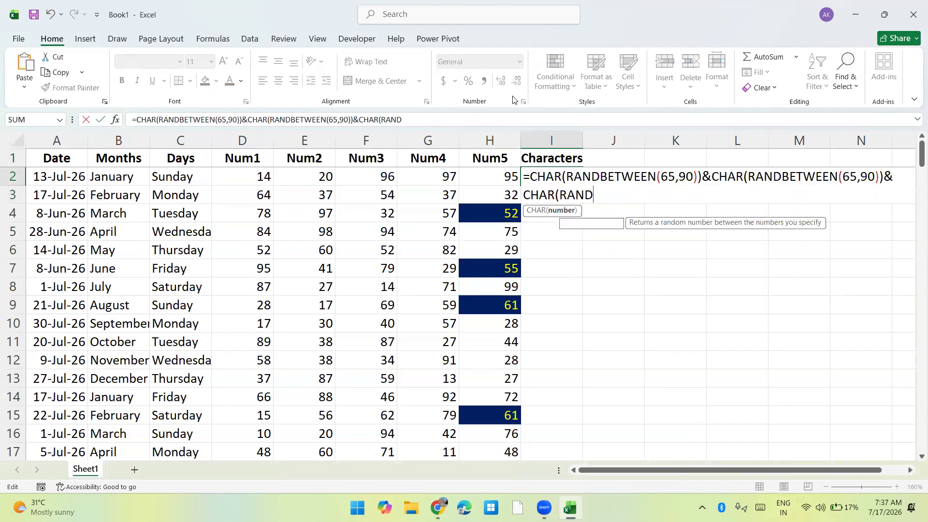
pyautogui.hotkey('ctrl', 'Return')
# Fill the Characters formula down to the last data row, row 189, and replace the formulas with their values.
pyautogui.hotkey('ctrl', 'c')
pyautogui.press('Left')
pyautogui.hotkey('ctrl', 'Down')
pyautogui.press('Right')
pyautogui.hotkey('ctrl', 'c')
pyautogui.hotkey('ctrl', 'alt', 'v')
pyautogui.press('v')
pyautogui.press('Return')
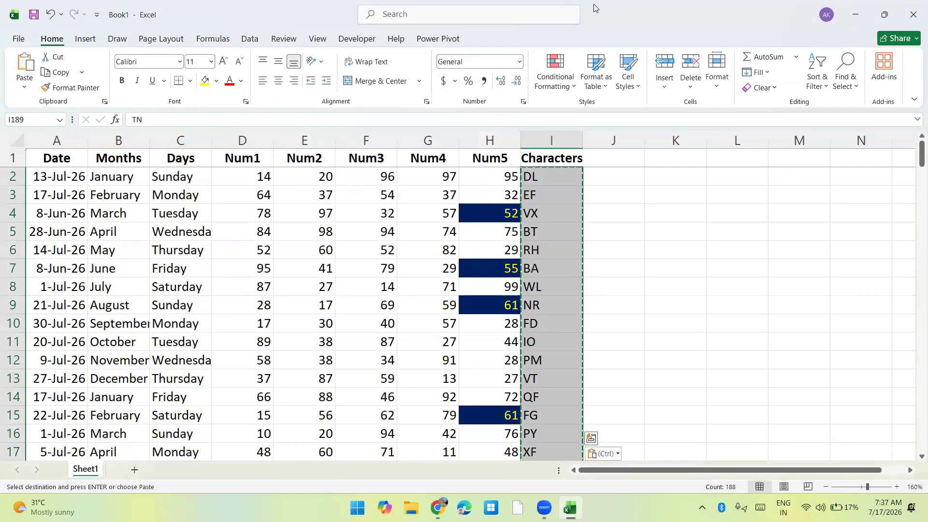
# Preview a Duplicate Values highlight rule on the Characters values for Duplicate and Unique, and discard it.
pyautogui.click(555, 70)
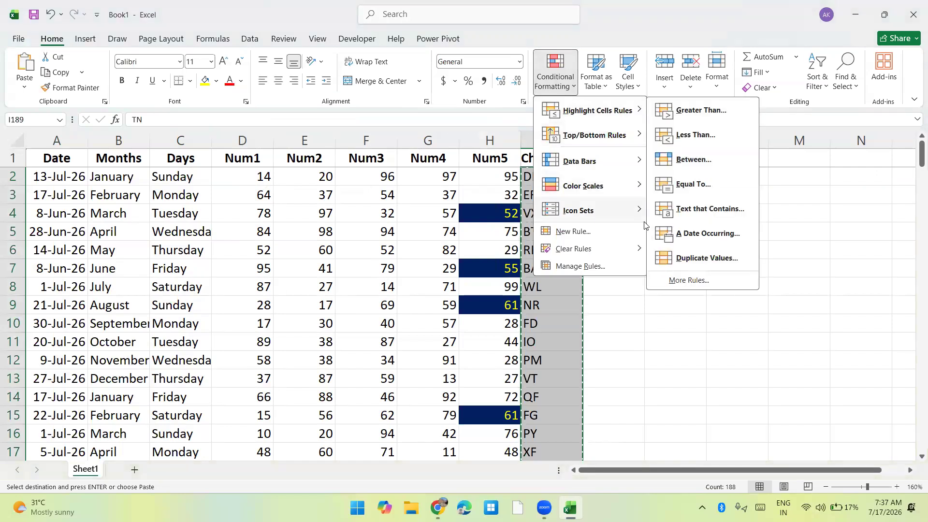
pyautogui.click(677, 258)
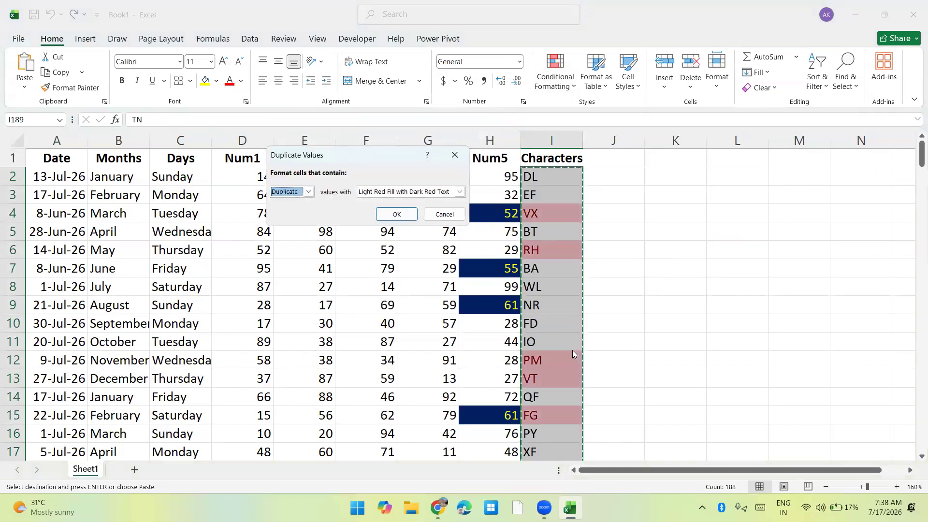
pyautogui.click(286, 192)
pyautogui.click(283, 211)
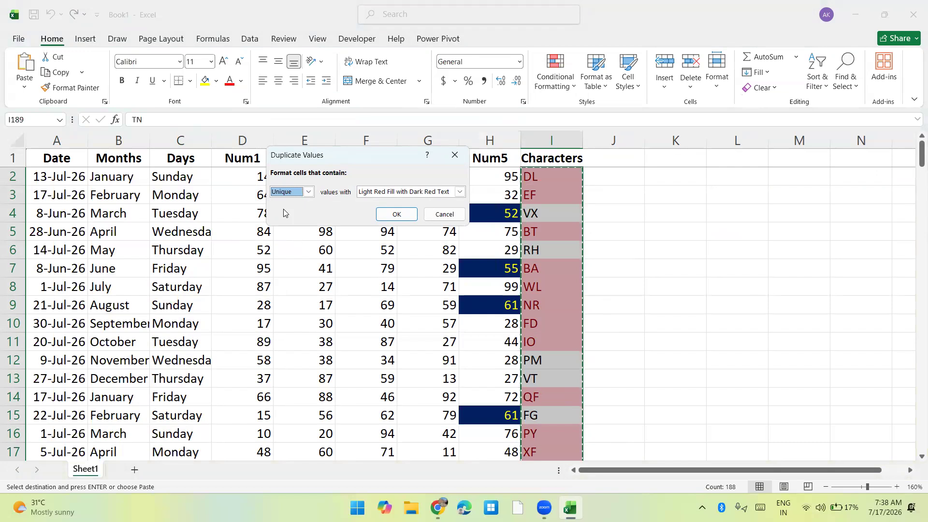
pyautogui.click(442, 214)
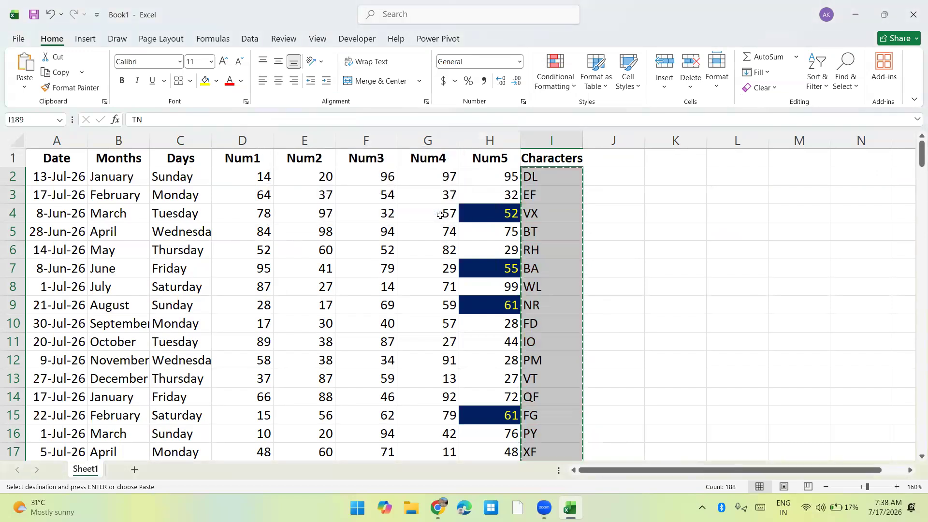
# Open the New Formatting Rule dialog through the additional highlight cells rules for the Characters values and magnify the screen.
pyautogui.click(551, 78)
pyautogui.moveTo(569, 109)
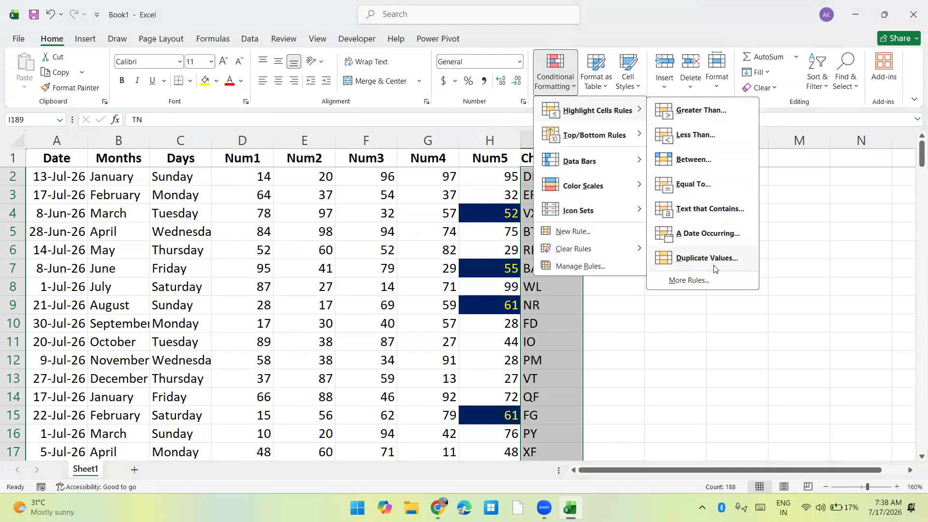
pyautogui.click(699, 282)
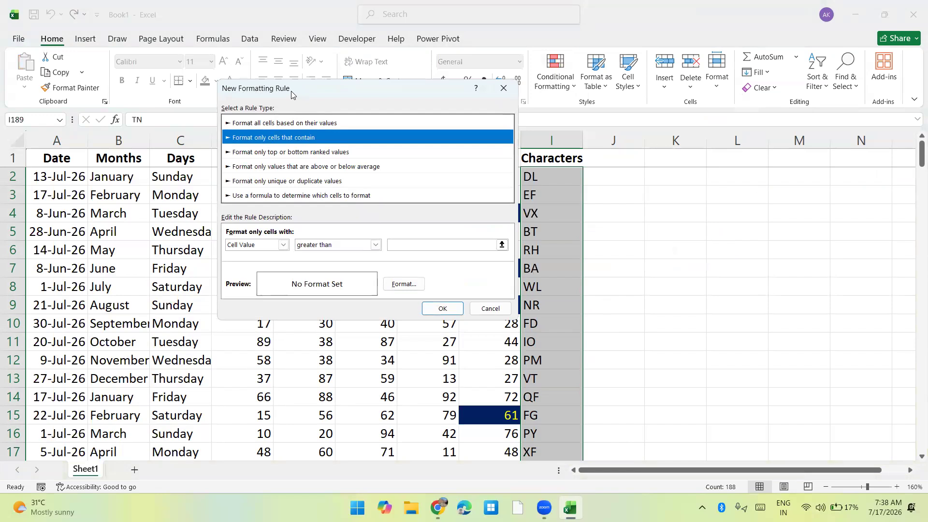
pyautogui.moveTo(291, 90); pyautogui.dragTo(289, 86)
pyautogui.press('super+plus')
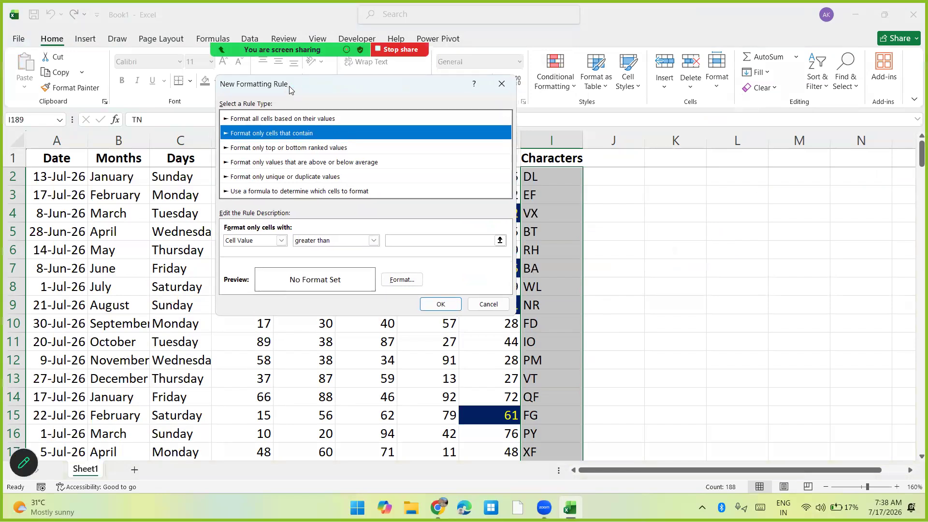
pyautogui.press('super+plus')
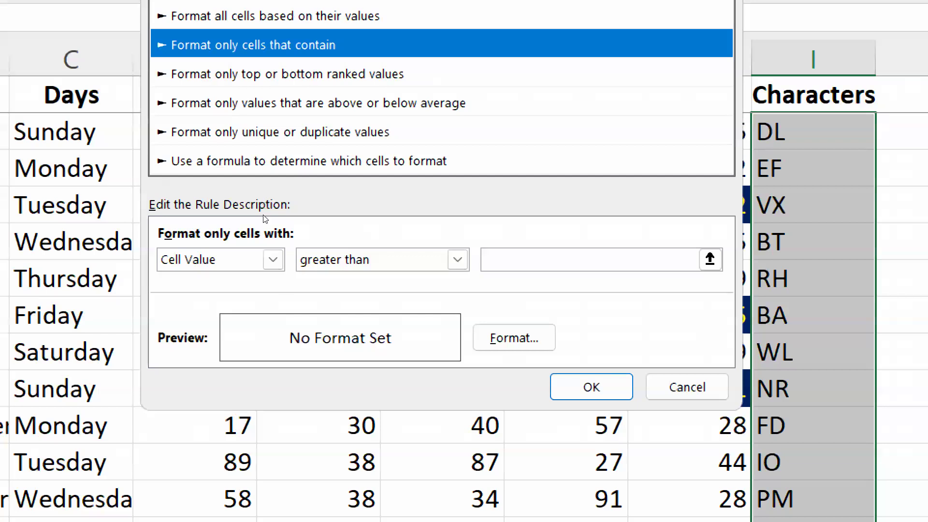
# Examine the comparison operators offered for Cell Value conditions, from between to less than or equal to.
pyautogui.click(271, 256)
pyautogui.click(250, 252)
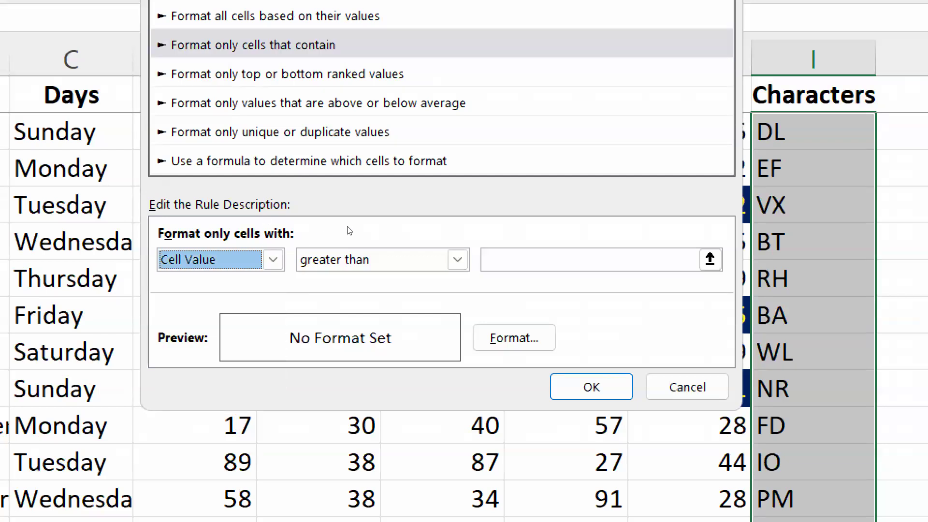
pyautogui.click(338, 249)
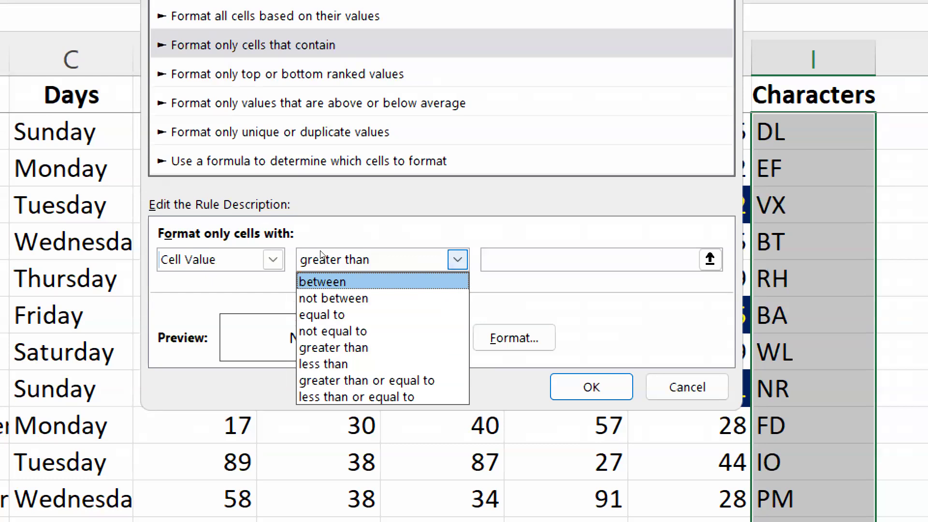
pyautogui.press('Down')
pyautogui.press('Down')
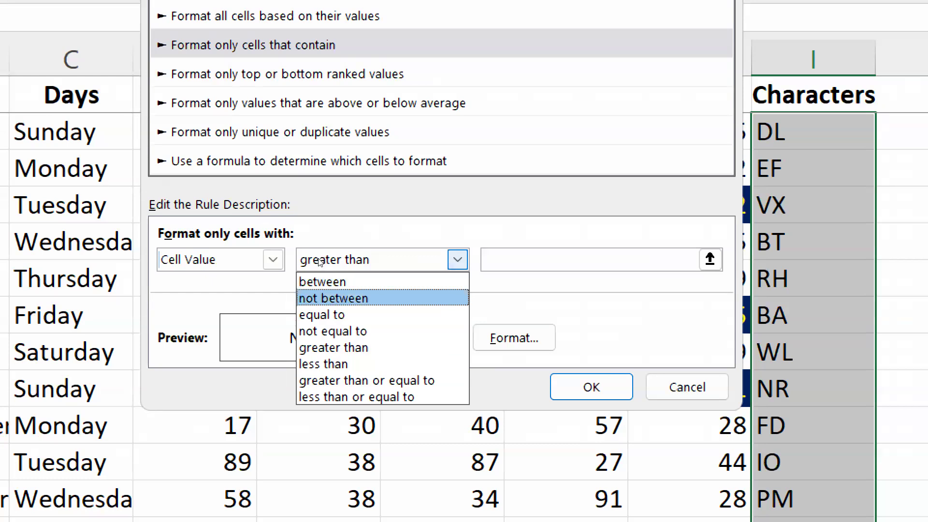
pyautogui.press('Down')
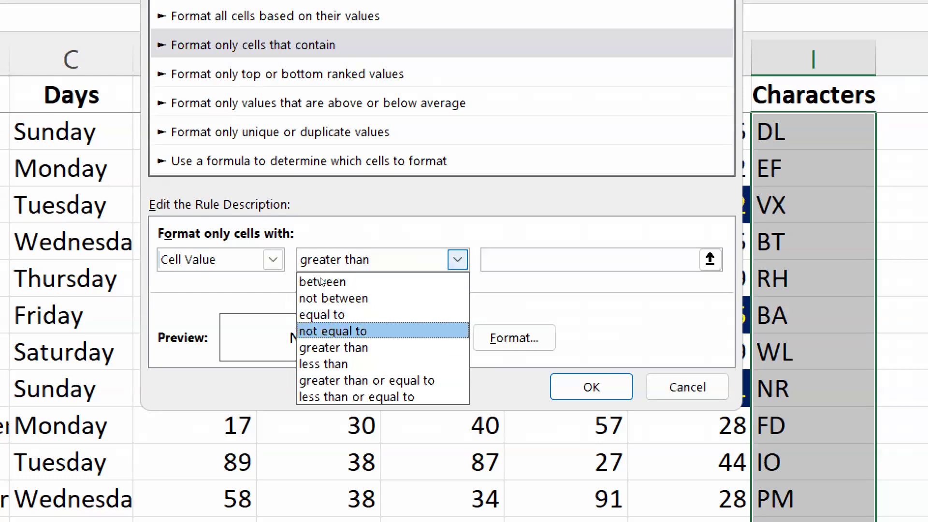
pyautogui.press('Down')
pyautogui.press('Down')
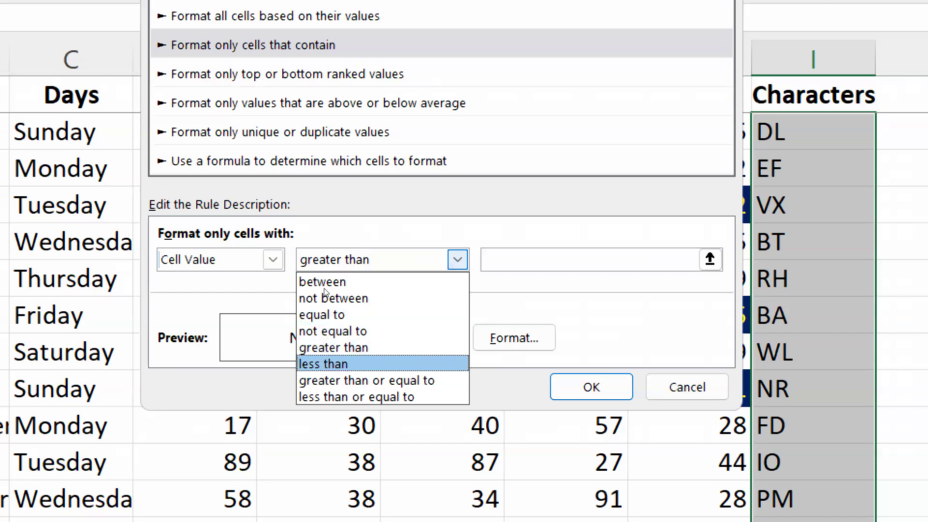
pyautogui.press('Down')
pyautogui.press('Down')
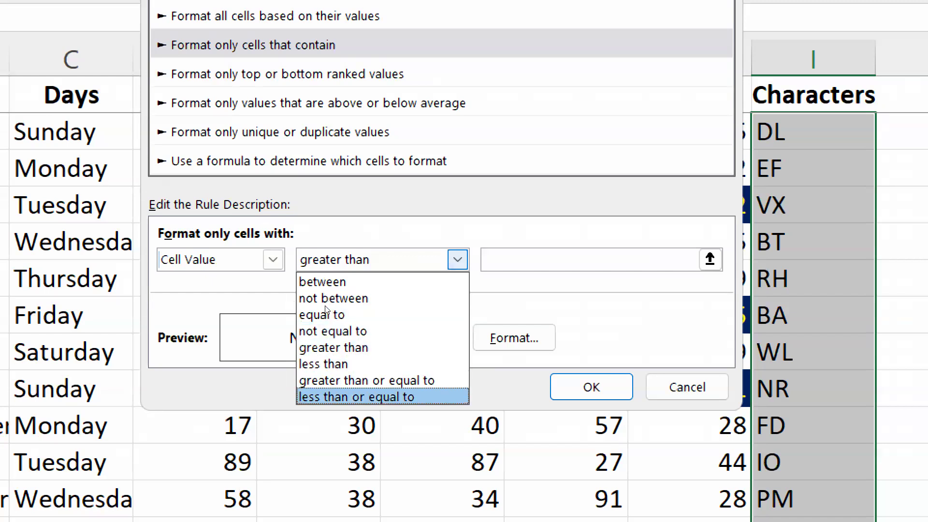
pyautogui.press('Up')
pyautogui.press('Up')
pyautogui.press('Up')
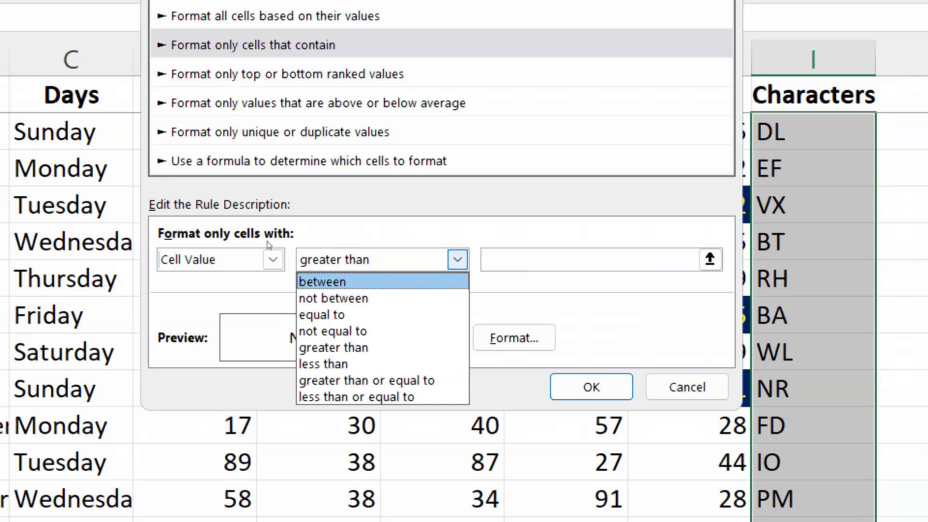
# Switch the rule condition to Specific Text with not containing, and examine the remaining text operators.
pyautogui.click(272, 257)
pyautogui.click(271, 257)
pyautogui.press('Down')
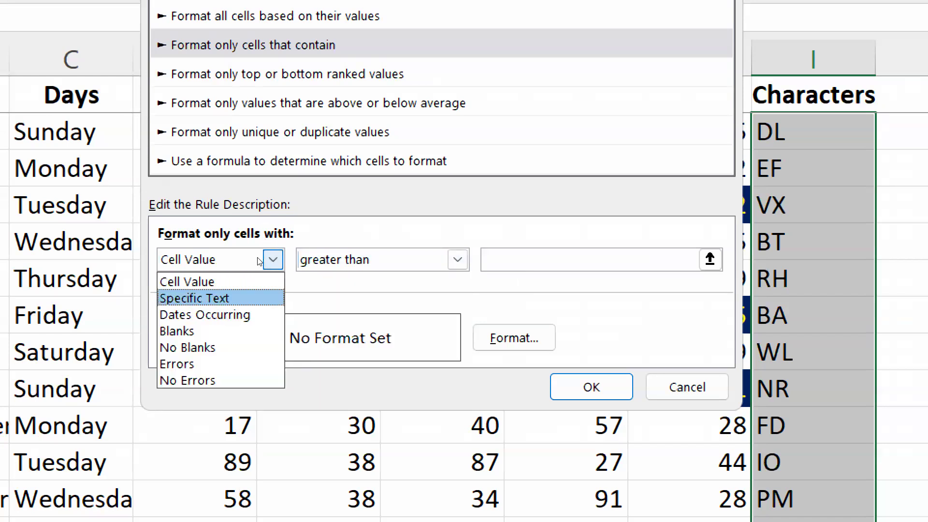
pyautogui.press('Return')
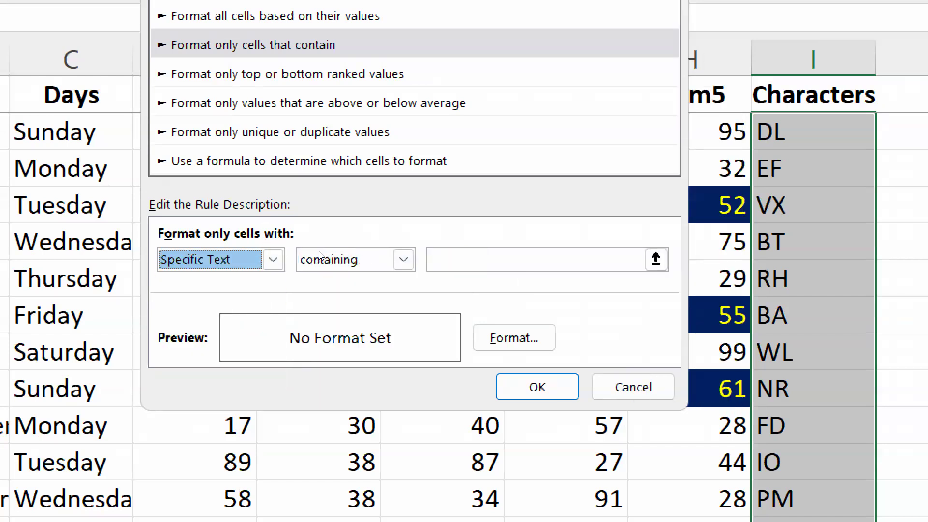
pyautogui.click(317, 260)
pyautogui.press('Down')
pyautogui.press('Return')
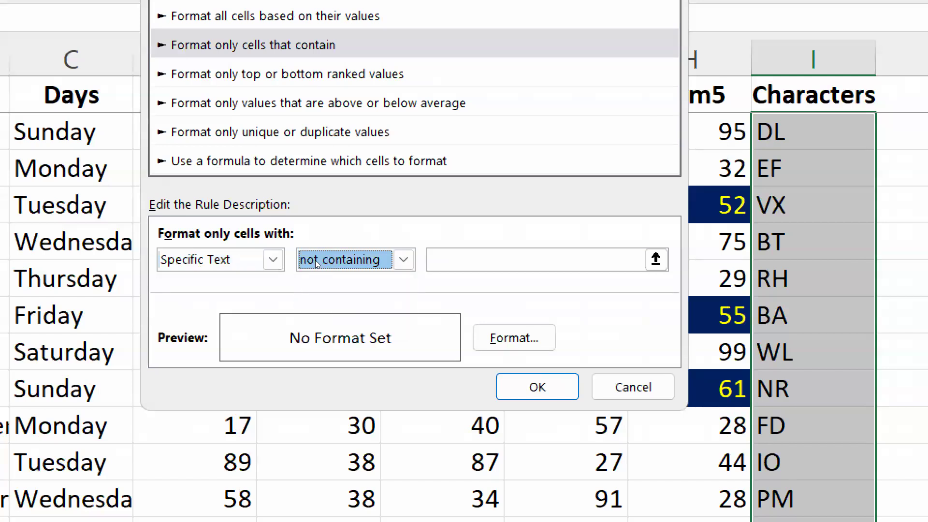
pyautogui.press('Tab')
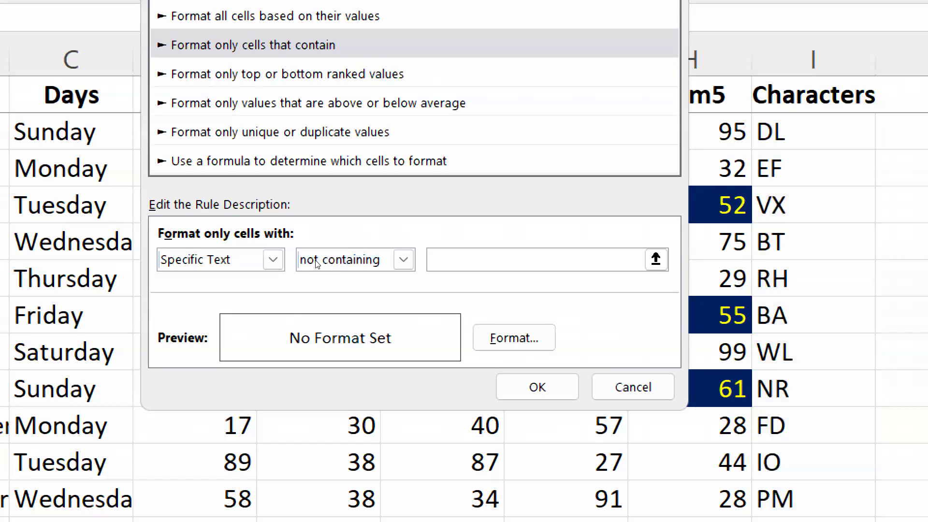
pyautogui.click(339, 251)
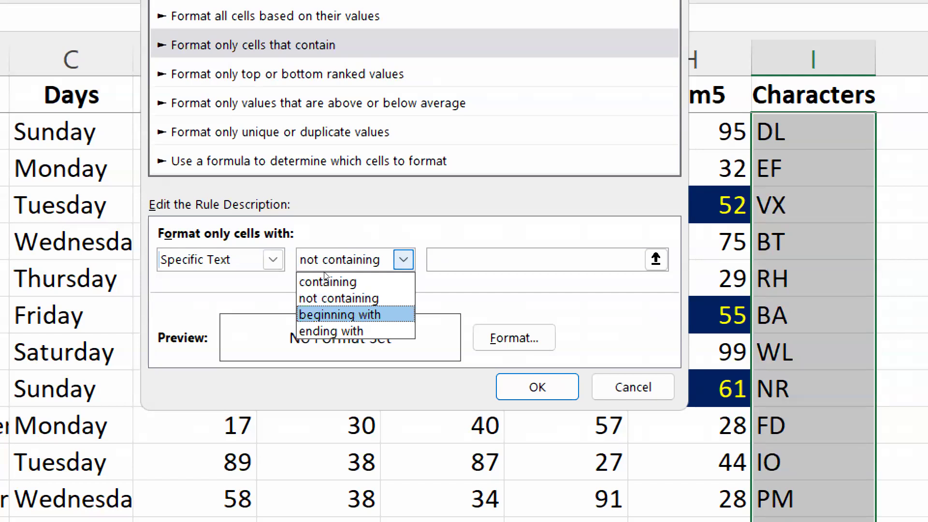
pyautogui.press('Down')
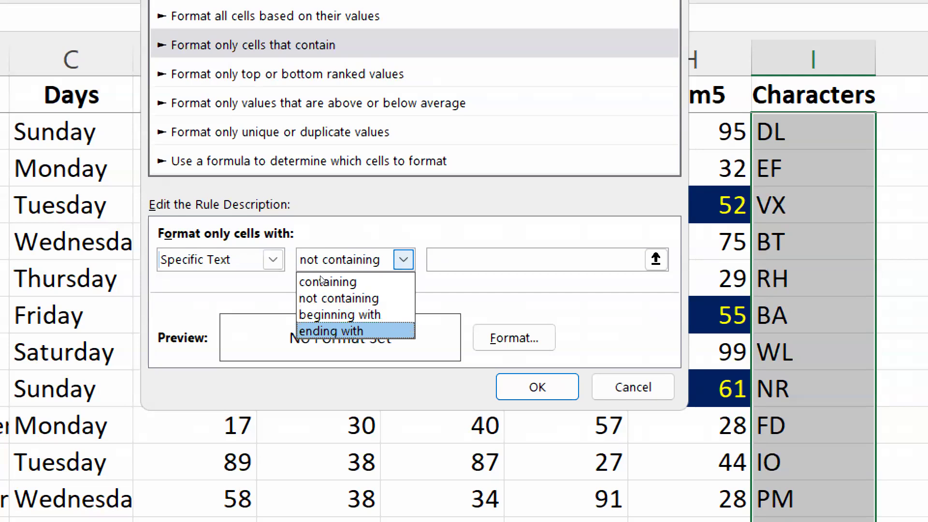
# Switch the rule condition to Dates Occurring and examine the date periods it offers.
pyautogui.click(249, 252)
pyautogui.press('Up')
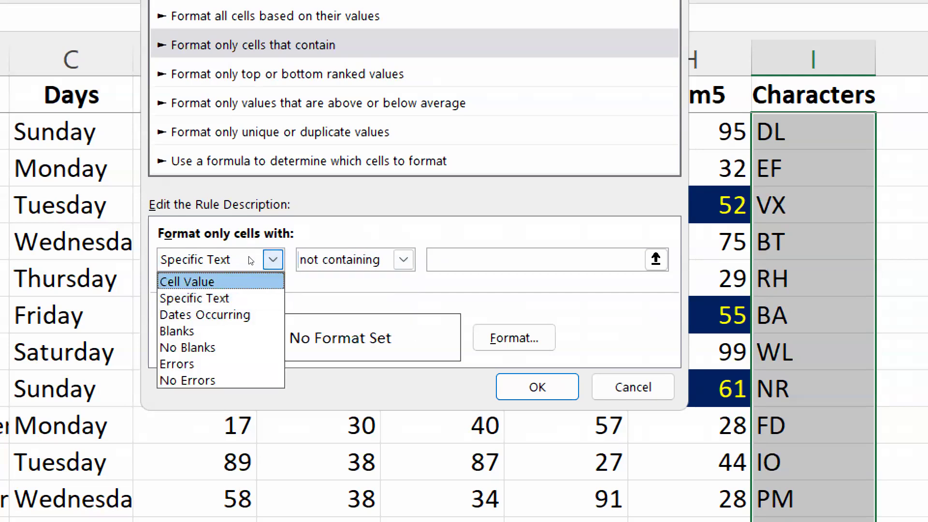
pyautogui.press('Down')
pyautogui.press('Down')
pyautogui.press('Return')
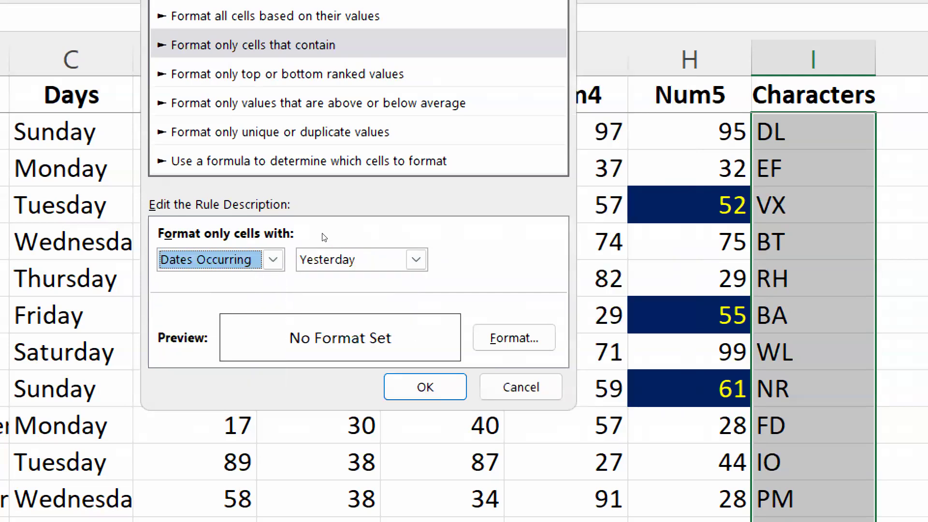
pyautogui.press('Tab')
pyautogui.hotkey('alt', 'Down')
pyautogui.press('Escape')
# Examine the other condition types such as Blanks, No Blanks and Errors, discard the unfinished rule and end the screen magnification.
pyautogui.hotkey('shift', 'Tab')
pyautogui.hotkey('alt', 'Down')
pyautogui.press('Up')
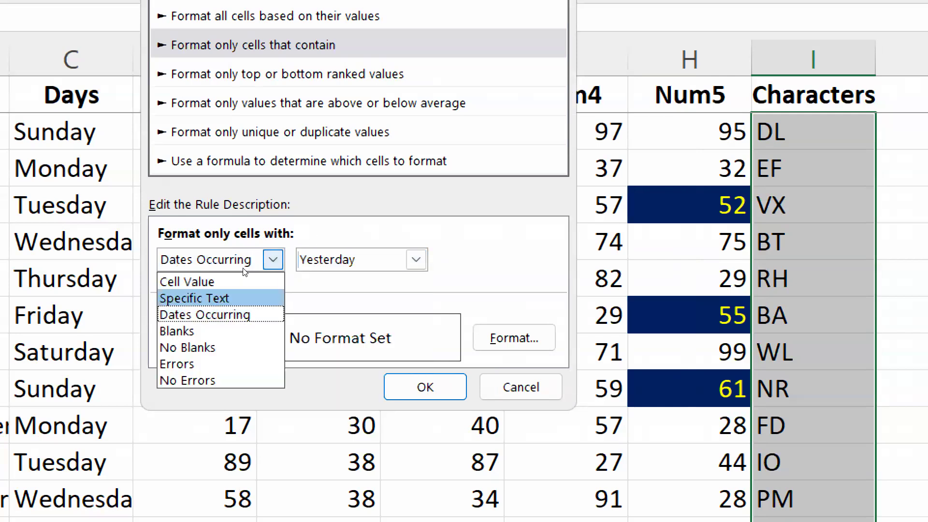
pyautogui.press('Down')
pyautogui.press('Down')
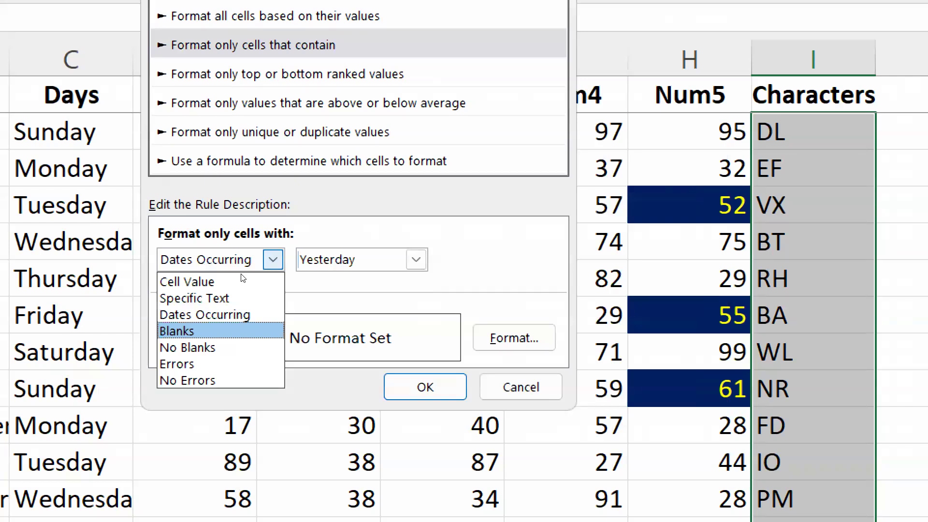
pyautogui.press('Down')
pyautogui.press('Down')
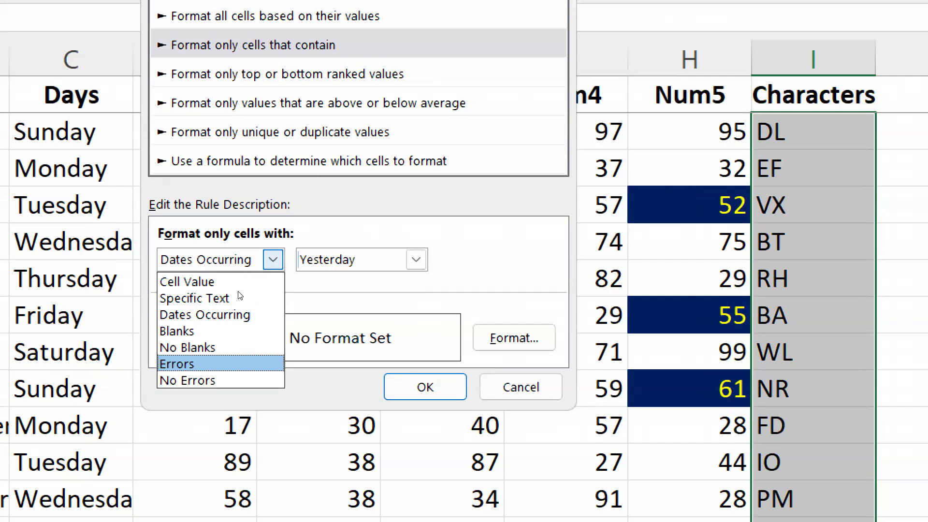
pyautogui.click(417, 307)
pyautogui.press('Escape')
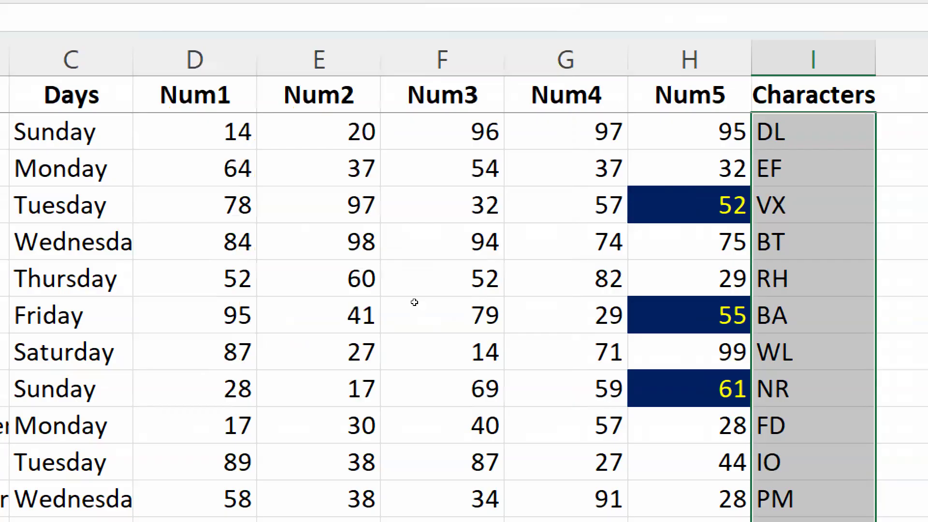
pyautogui.press('super+minus')
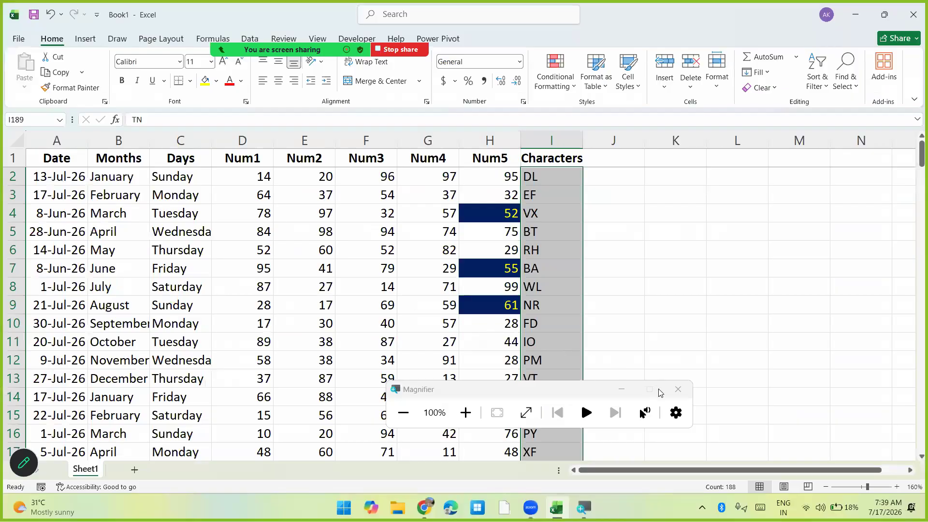
pyautogui.click(678, 395)
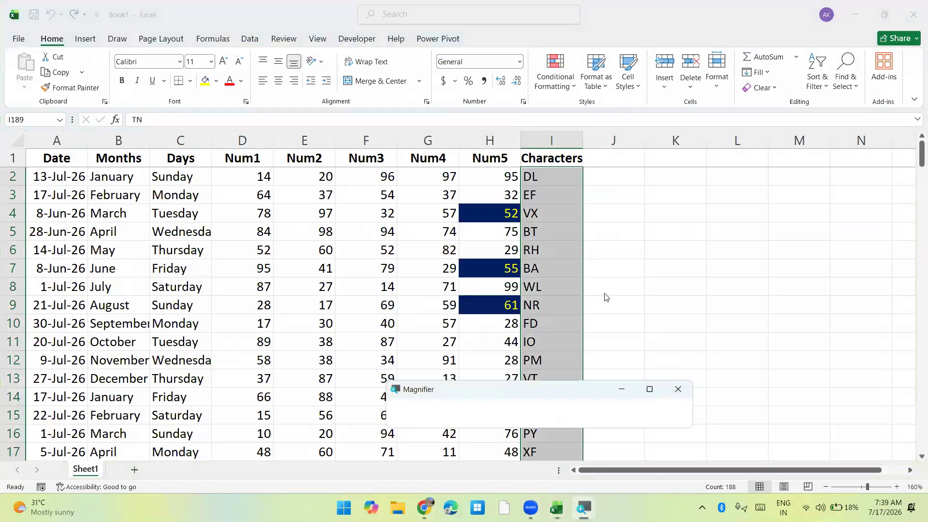
# Highlight duplicate values in the Characters column with Light Red Fill with Dark Red Text.
pyautogui.click(556, 86)
pyautogui.moveTo(595, 114)
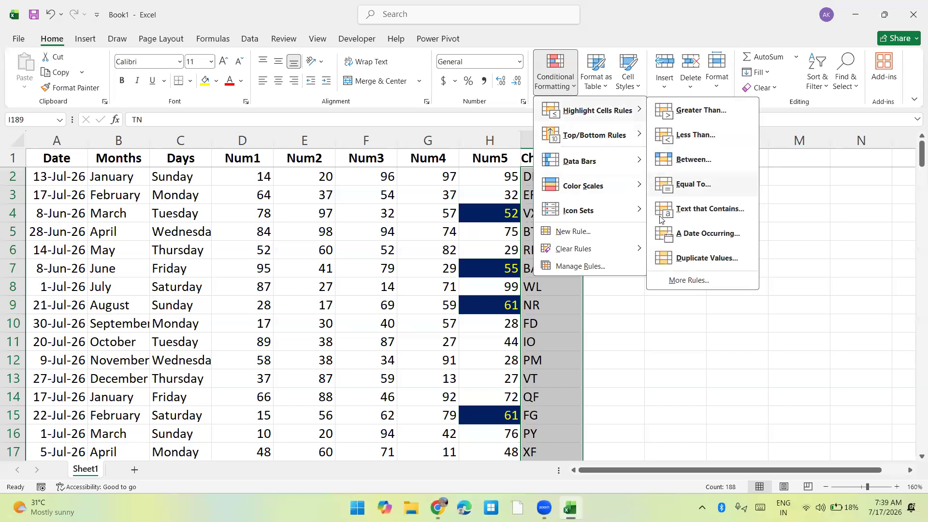
pyautogui.click(681, 256)
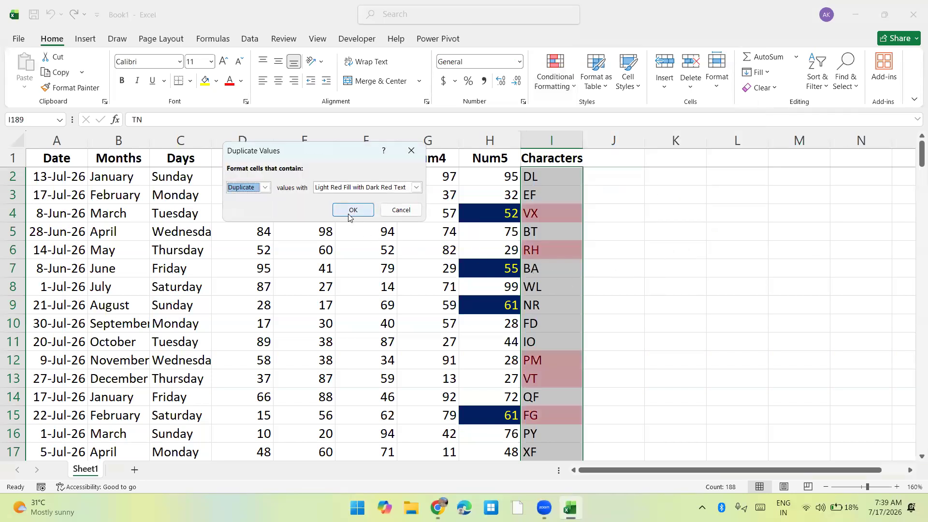
pyautogui.click(353, 210)
# Add a rule highlighting unique values in the Characters column with Green Fill with Dark Green Text.
pyautogui.click(556, 82)
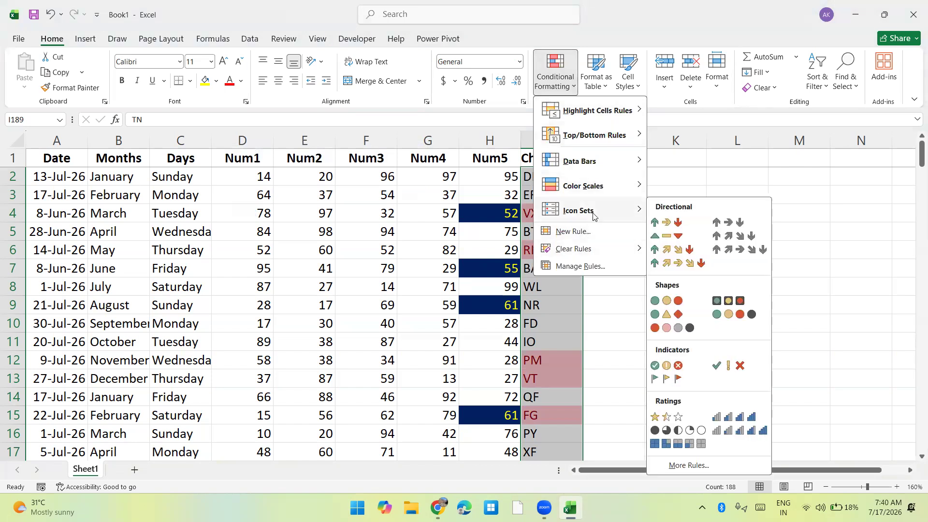
pyautogui.moveTo(594, 117)
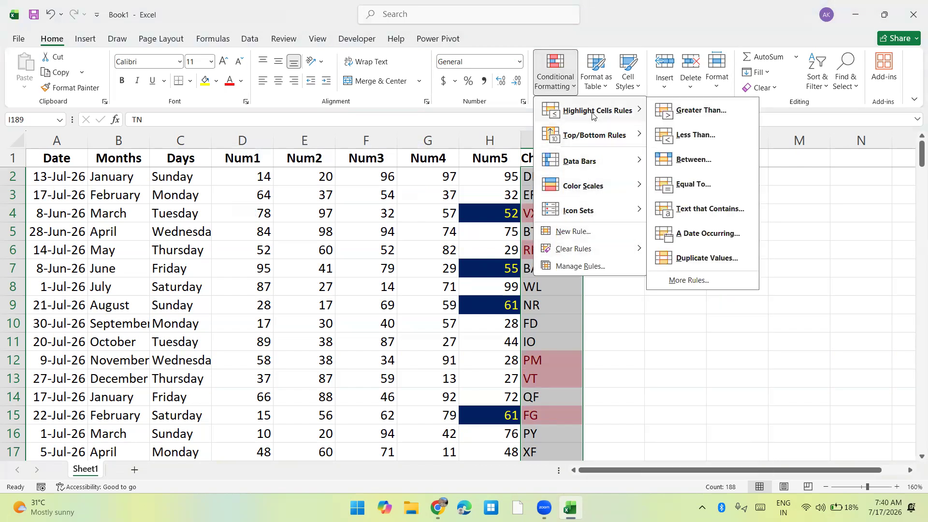
pyautogui.click(695, 256)
pyautogui.click(264, 187)
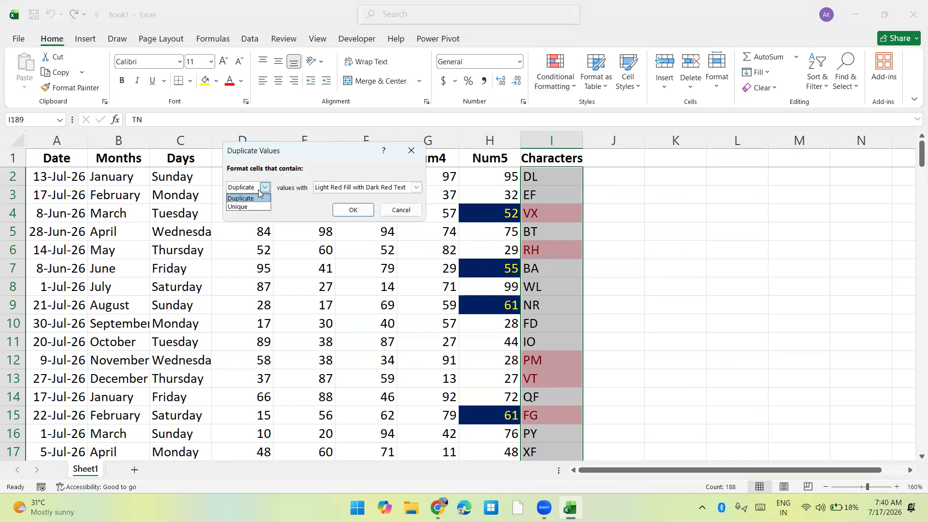
pyautogui.click(252, 207)
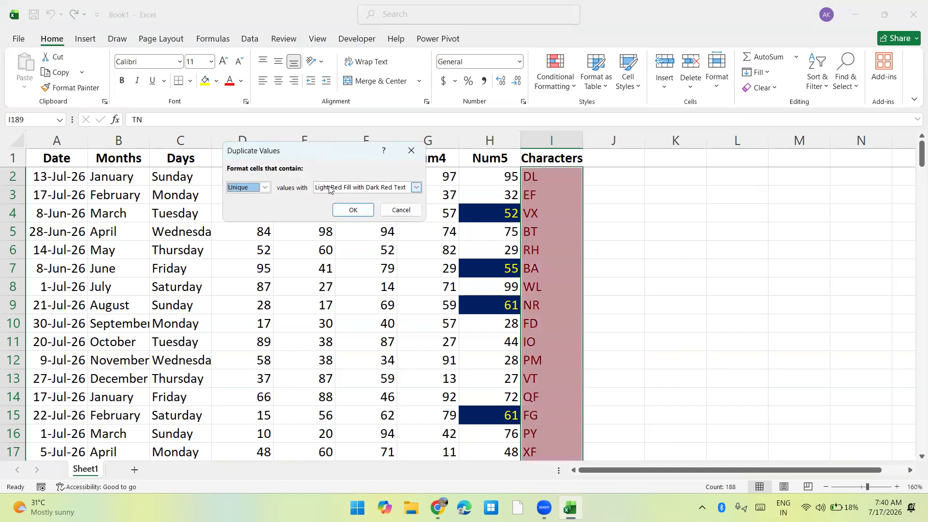
pyautogui.click(329, 188)
pyautogui.click(338, 215)
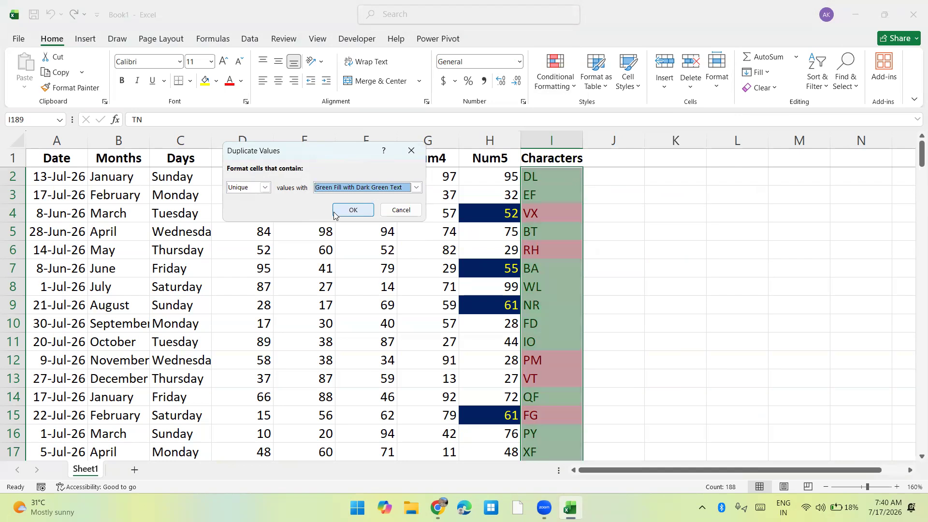
pyautogui.click(352, 209)
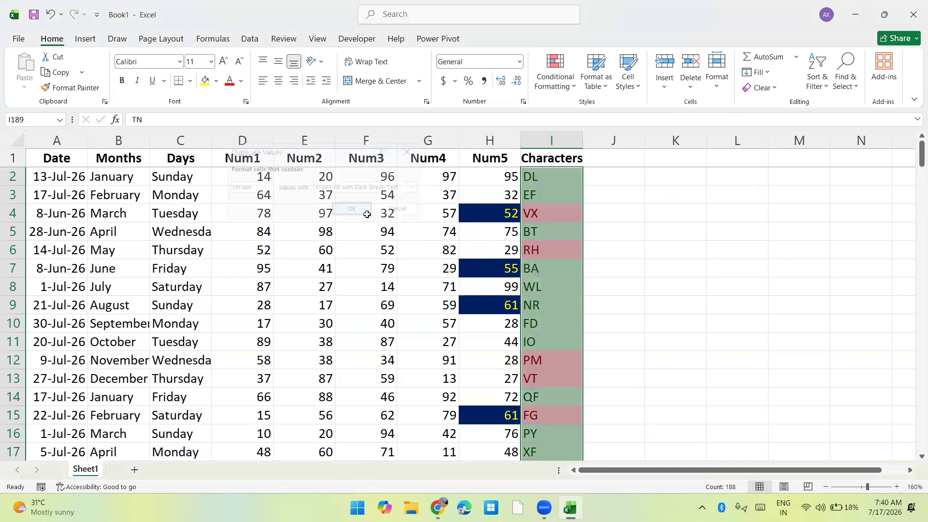
# Review the conditional formatting rules that apply to cell I4 in the Characters column and close the rules manager.
pyautogui.click(523, 215)
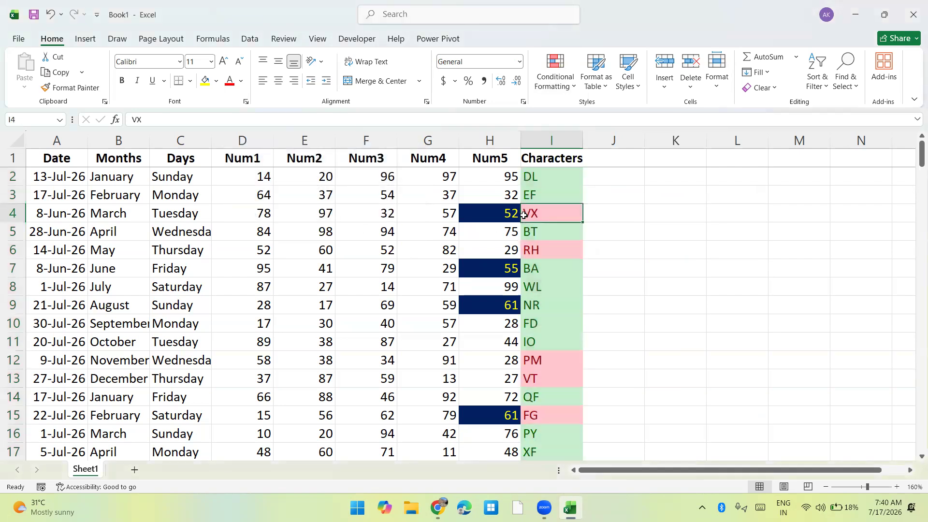
pyautogui.click(549, 85)
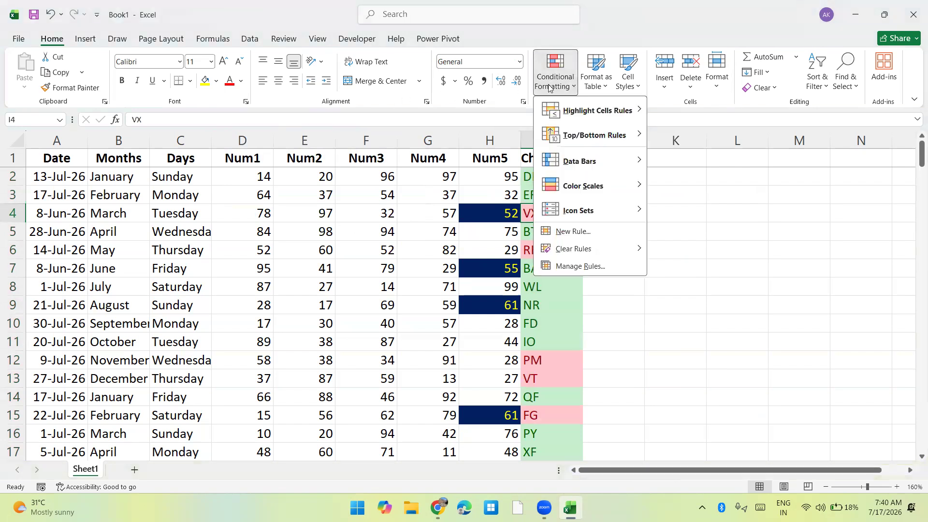
pyautogui.click(572, 265)
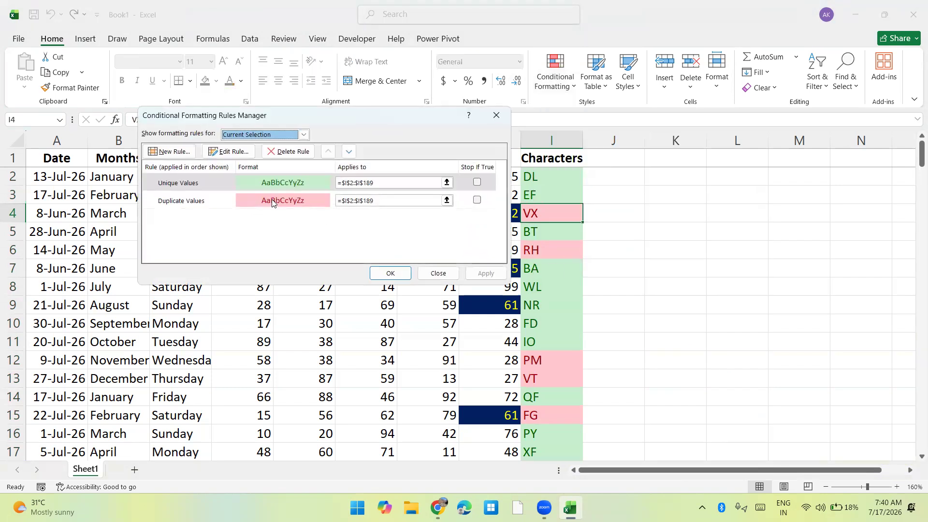
pyautogui.click(423, 276)
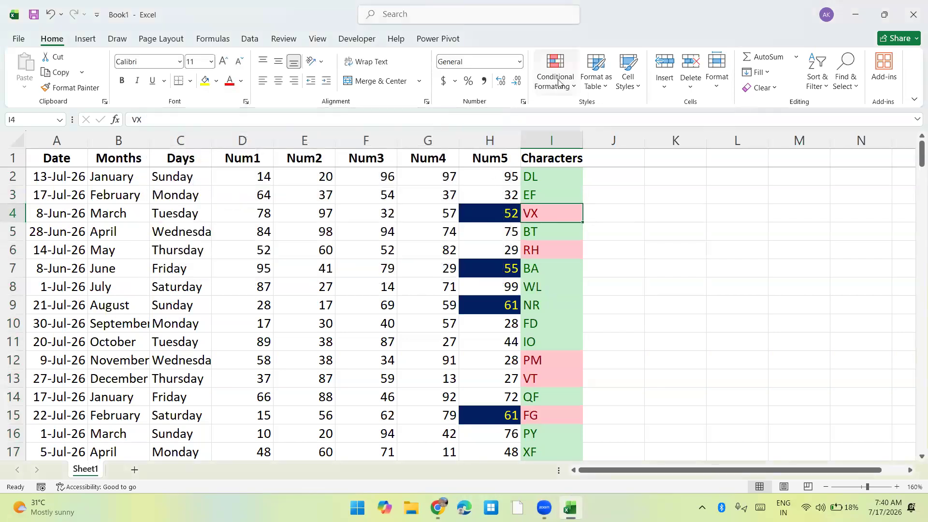
# Select the Num3 values from F2 down to the last data row, F189.
pyautogui.click(557, 80)
pyautogui.moveTo(560, 135)
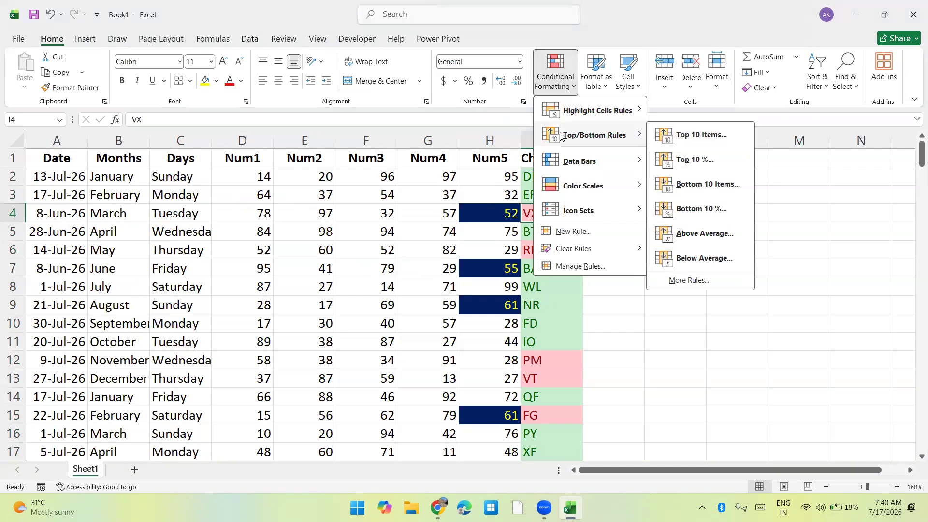
pyautogui.press('Escape')
pyautogui.press('Escape')
pyautogui.press('Left')
pyautogui.press('Left')
pyautogui.press('Left')
pyautogui.press('Up')
pyautogui.press('Up')
pyautogui.hotkey('ctrl', 'shift', 'Down')
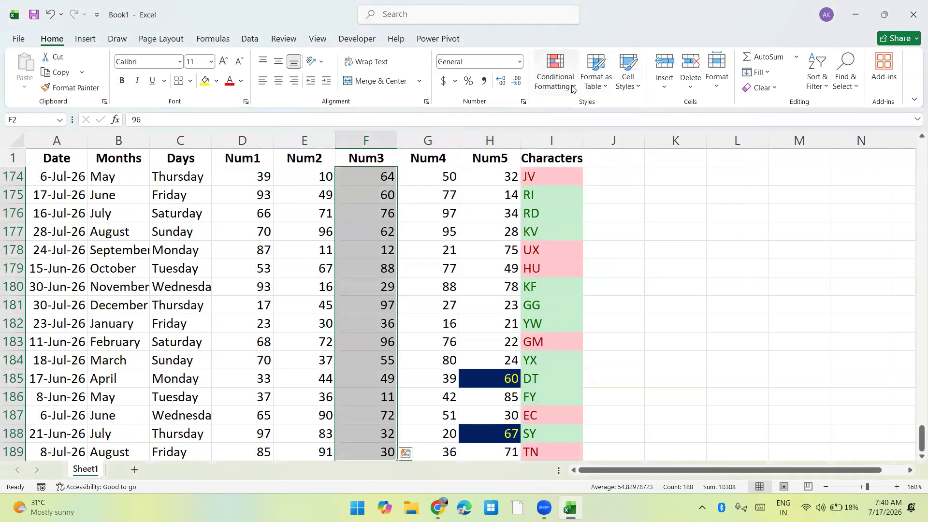
# Try a Top 10 Items rule with Light Red Fill with Dark Red Text on the Num3 values and cancel it.
pyautogui.click(572, 88)
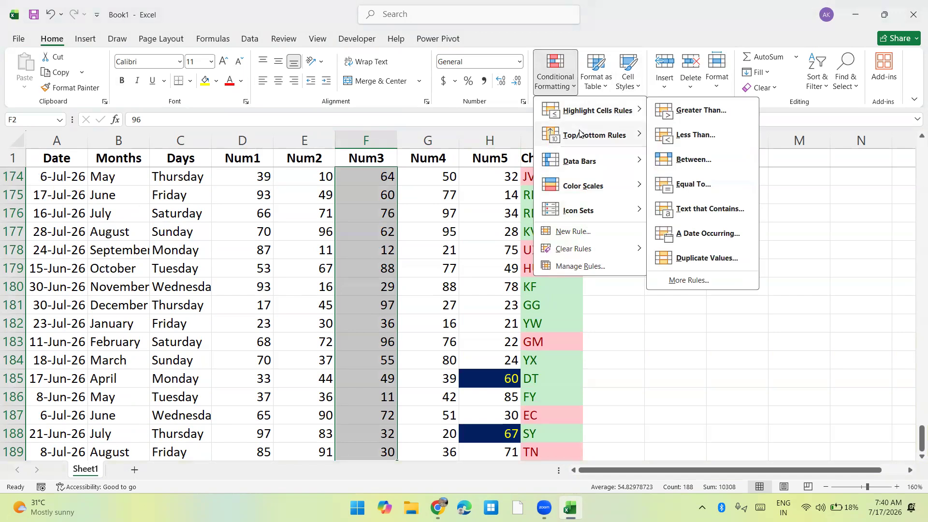
pyautogui.moveTo(580, 134)
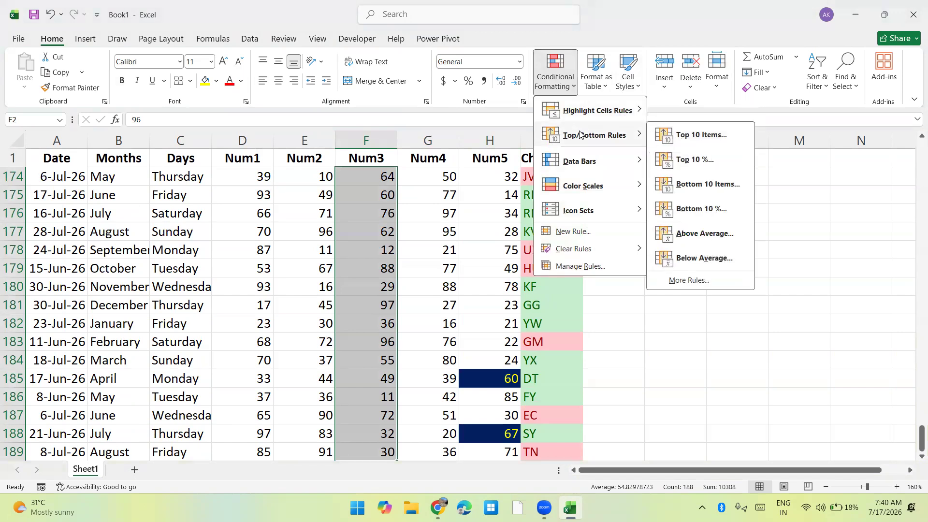
pyautogui.click(685, 135)
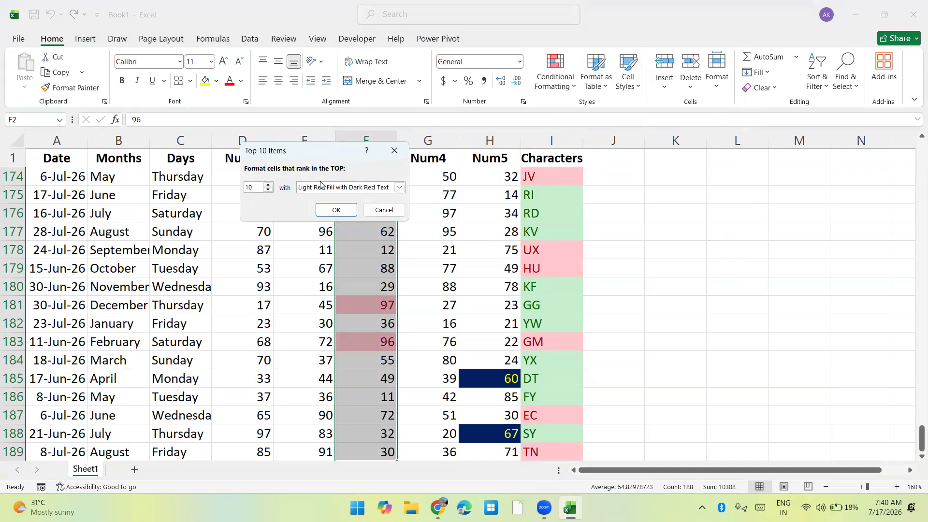
pyautogui.click(269, 185)
pyautogui.click(268, 185)
pyautogui.click(268, 185)
pyautogui.click(268, 185)
pyautogui.click(367, 209)
# Examine the other Top/Bottom rules, such as Top 10 %, Bottom 10 Items and Above Average, and the average of the selected Num3 values.
pyautogui.click(554, 72)
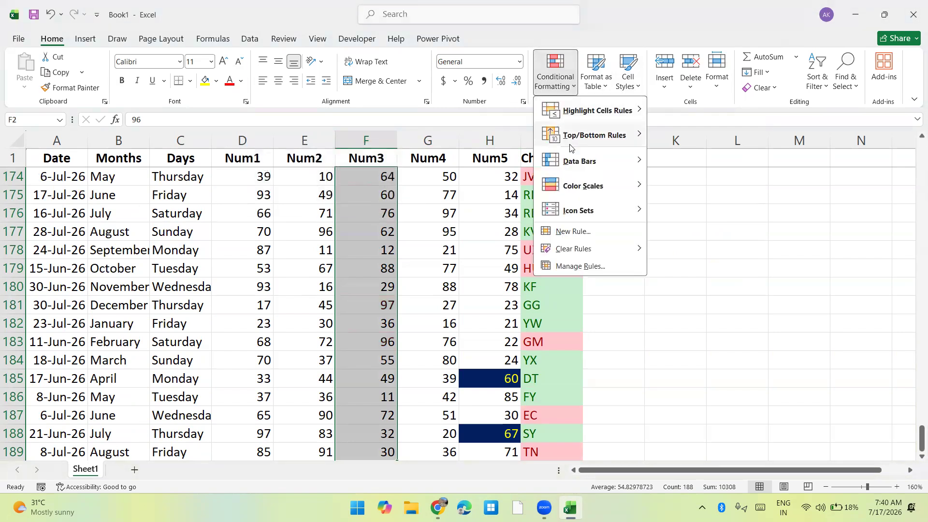
pyautogui.moveTo(614, 137)
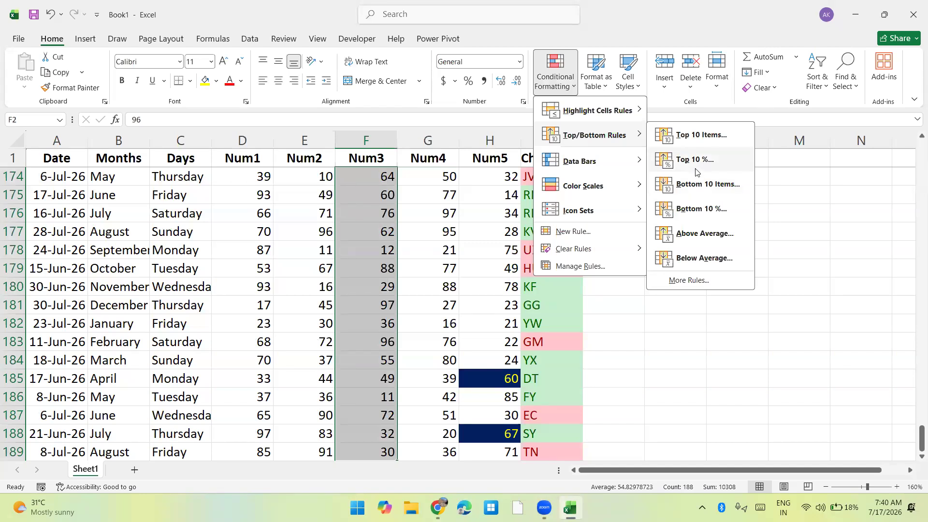
pyautogui.press('Escape')
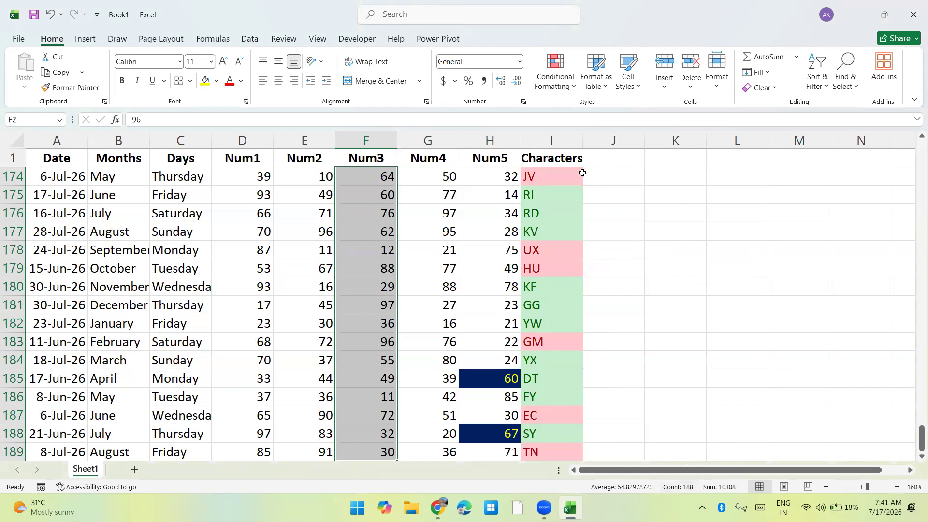
pyautogui.click(557, 90)
pyautogui.moveTo(597, 135)
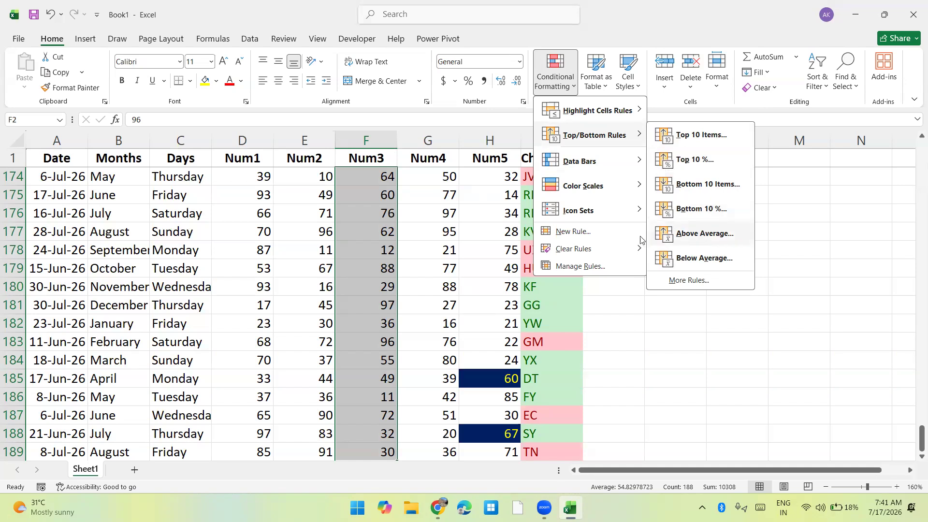
pyautogui.click(392, 218)
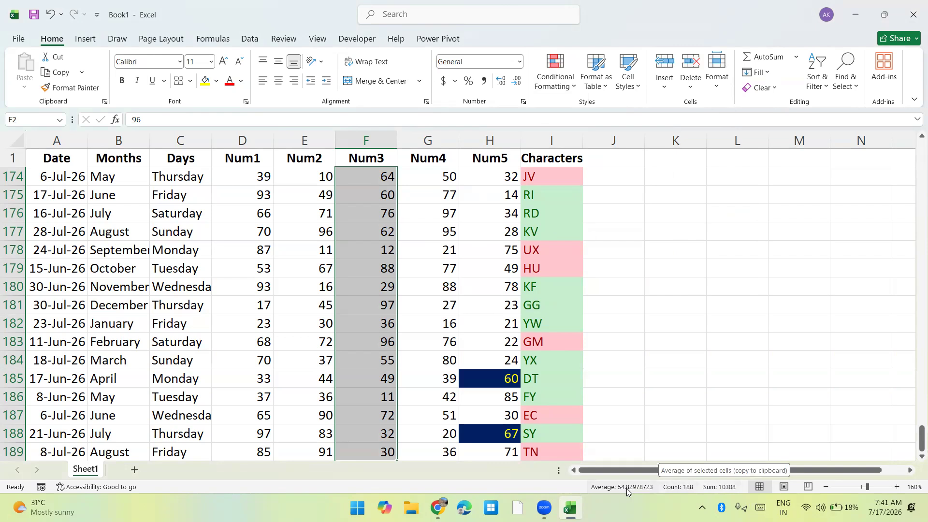
# Try an Above Average rule with Light Red Fill with Dark Red Text on the Num3 values and cancel it.
pyautogui.click(554, 85)
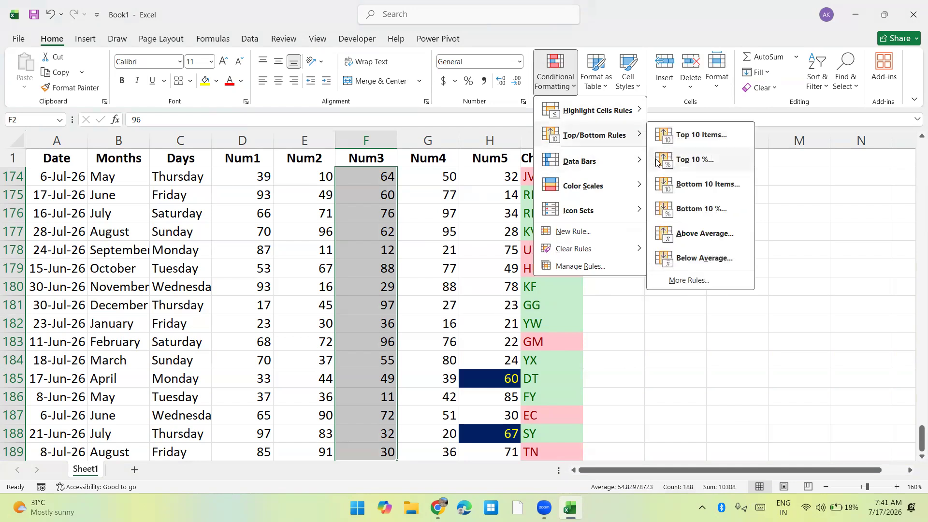
pyautogui.click(676, 230)
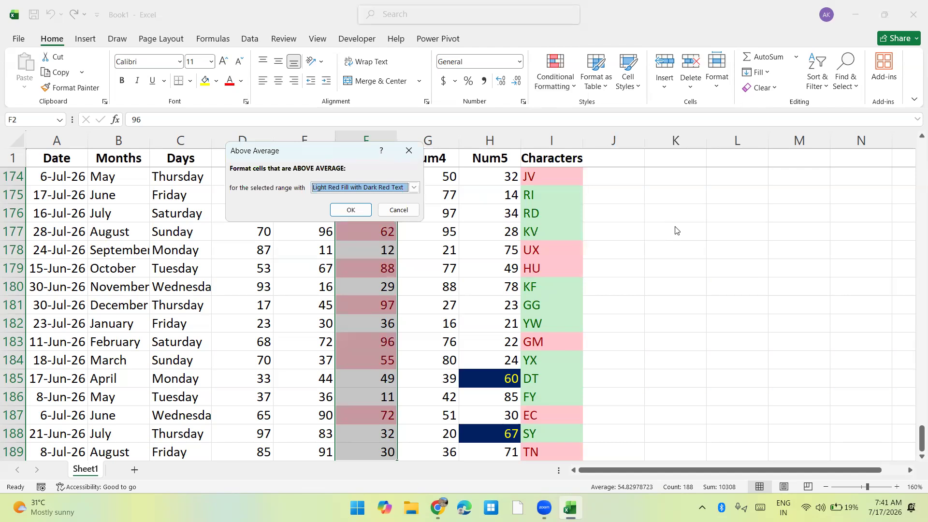
pyautogui.click(411, 209)
# Try blue gradient-fill data bars on the Num3 values and undo them.
pyautogui.click(554, 78)
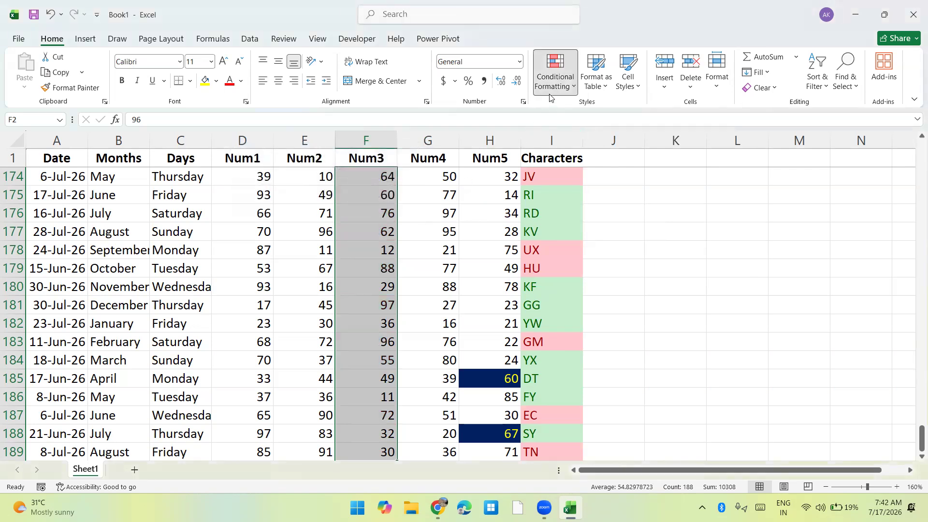
pyautogui.moveTo(579, 147)
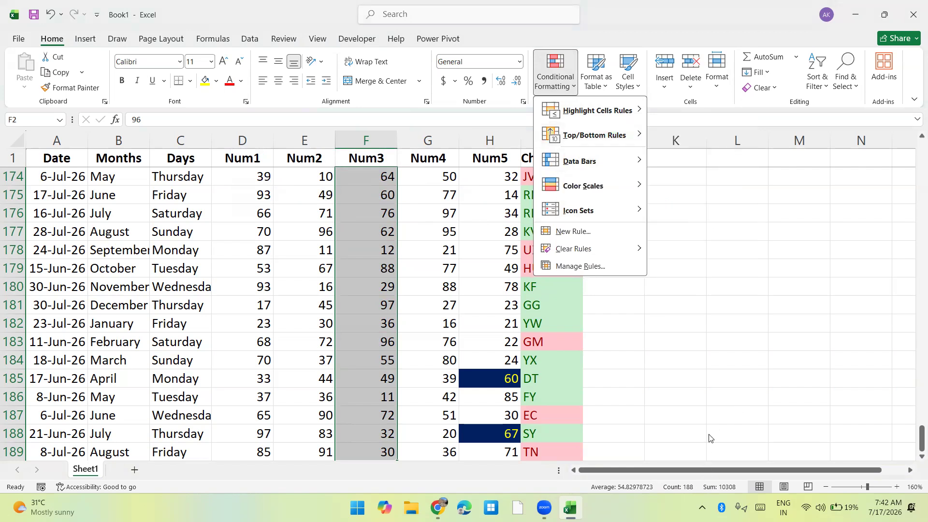
pyautogui.moveTo(589, 163)
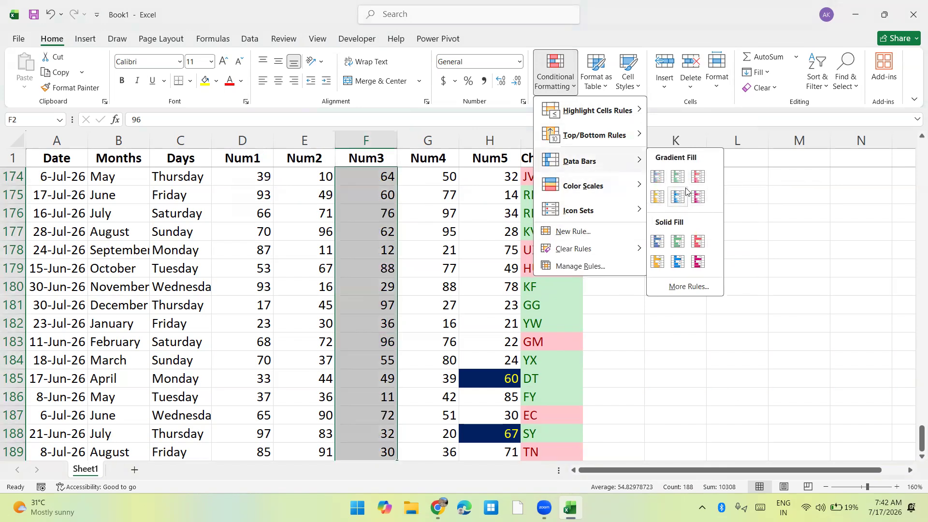
pyautogui.click(660, 177)
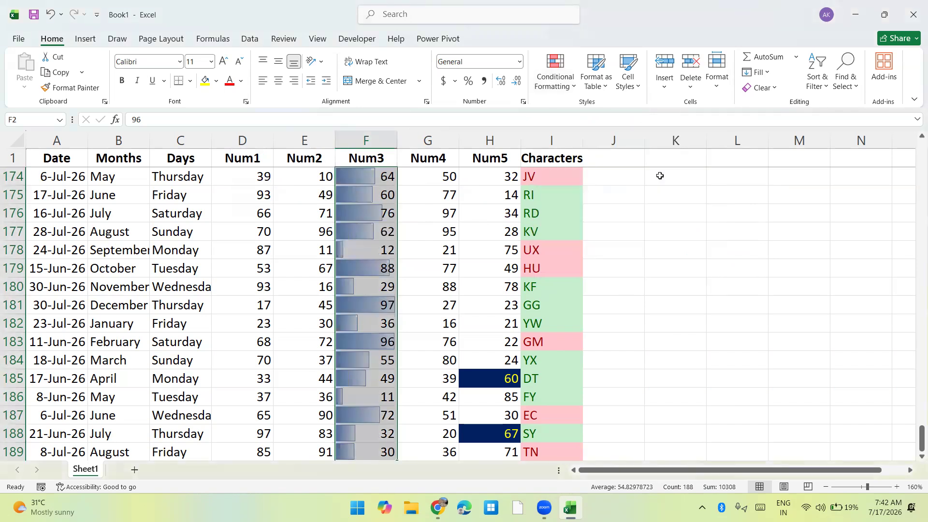
pyautogui.hotkey('ctrl', 'z')
# Apply light blue gradient-fill data bars to the Num3 values and set cell F4 to 1000 to test the bar scaling.
pyautogui.click(556, 80)
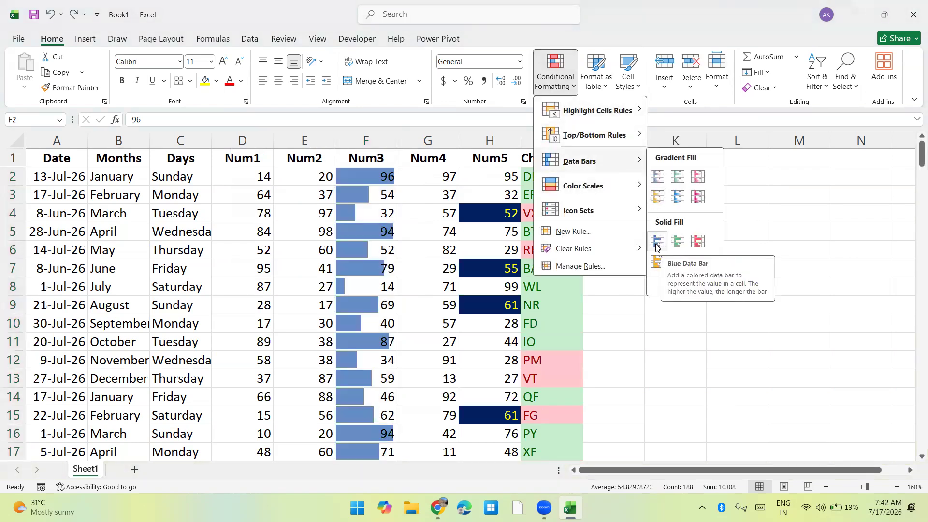
pyautogui.click(677, 197)
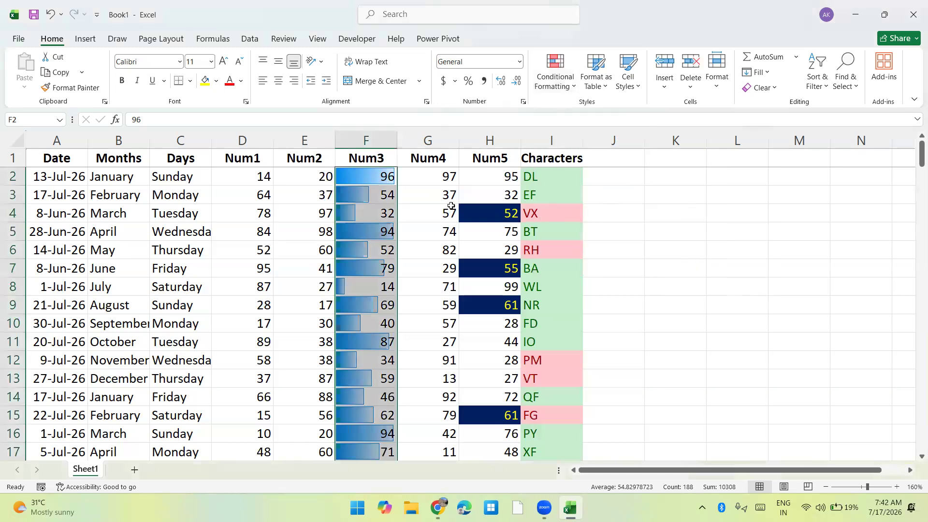
pyautogui.moveTo(377, 219); pyautogui.dragTo(378, 250)
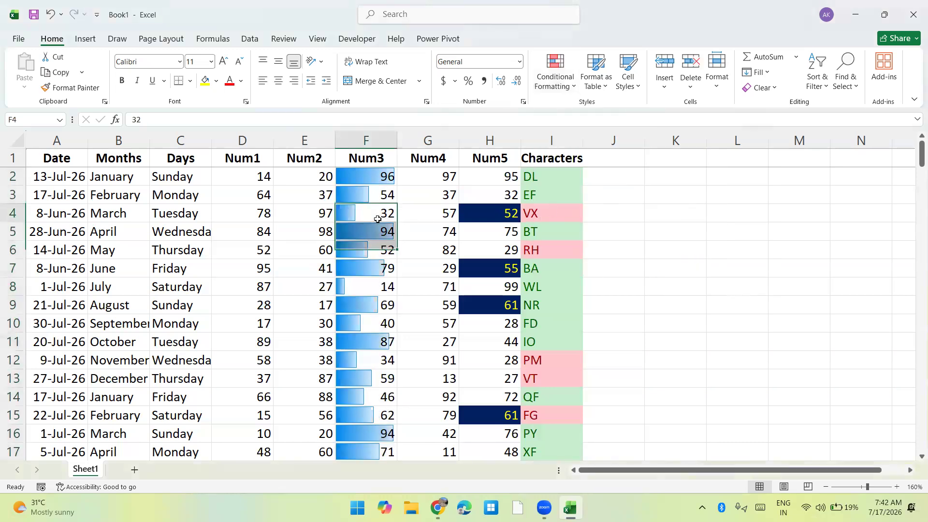
pyautogui.click(377, 218)
pyautogui.write('100')
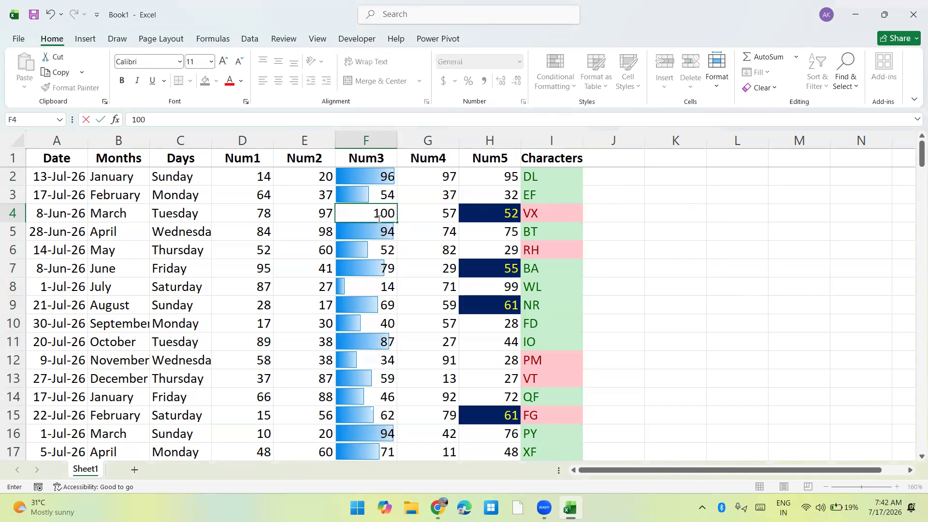
pyautogui.write('0')
pyautogui.press('Return')
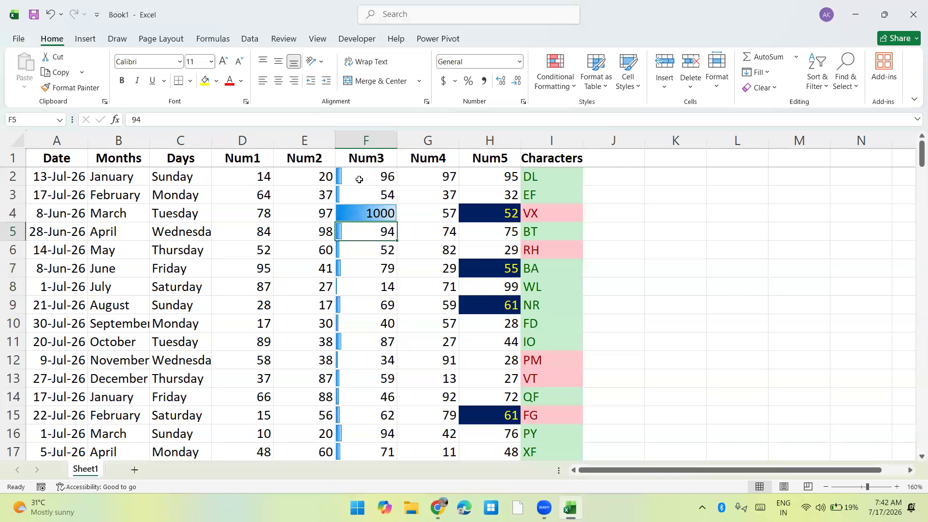
# Undo the value change in F4 and the data bars on the Num3 values.
pyautogui.hotkey('ctrl', 'z')
pyautogui.hotkey('ctrl', 'z')
pyautogui.hotkey('ctrl', 'z')
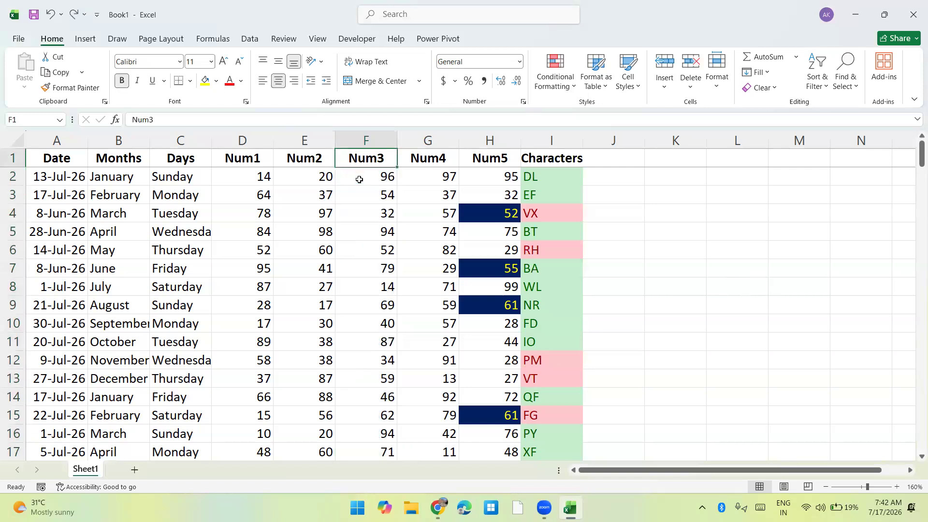
# Start a custom data bar rule for the Num3 values F2:F189 and set its fill to Gradient Fill.
pyautogui.click(358, 179)
pyautogui.hotkey('ctrl', 'shift', 'Down')
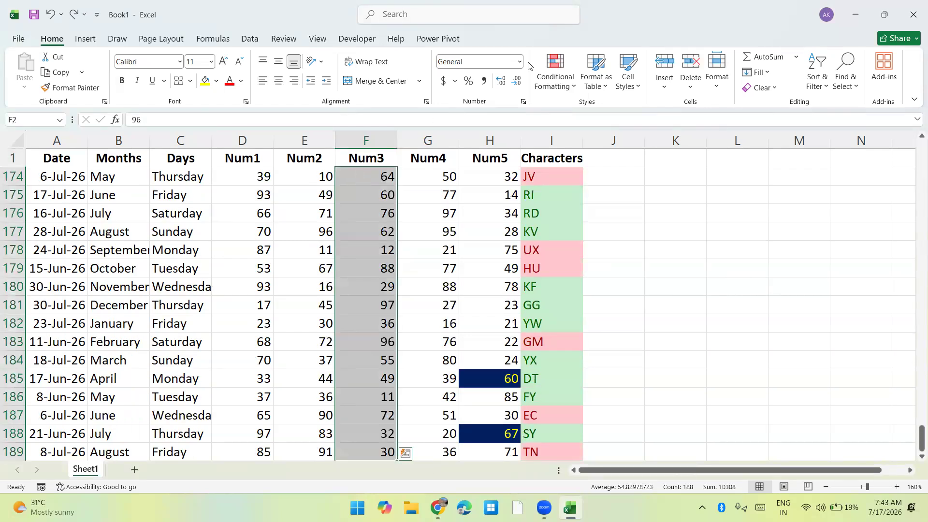
pyautogui.click(560, 78)
pyautogui.moveTo(594, 161)
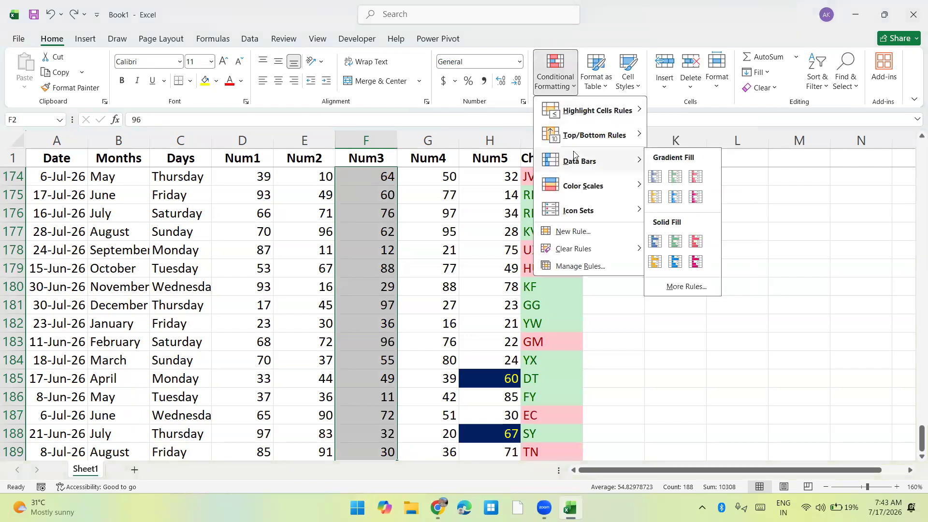
pyautogui.click(697, 287)
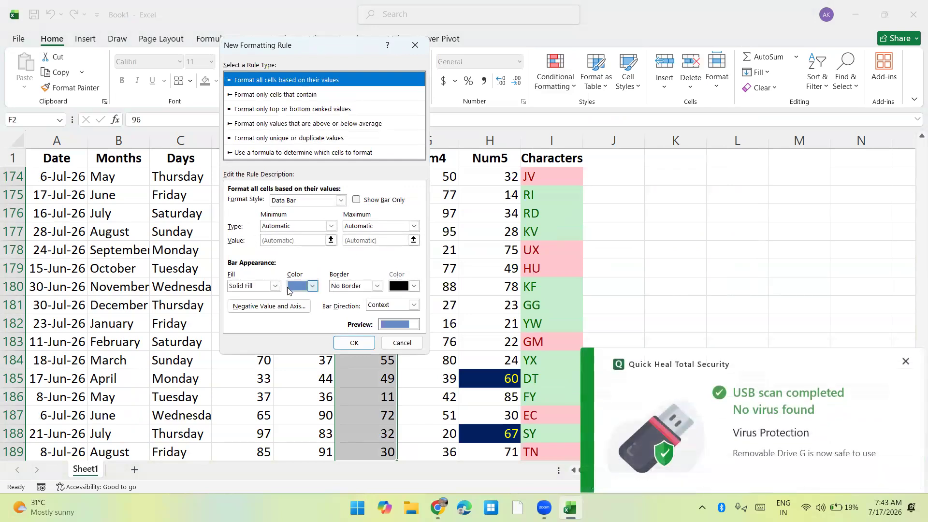
pyautogui.click(275, 286)
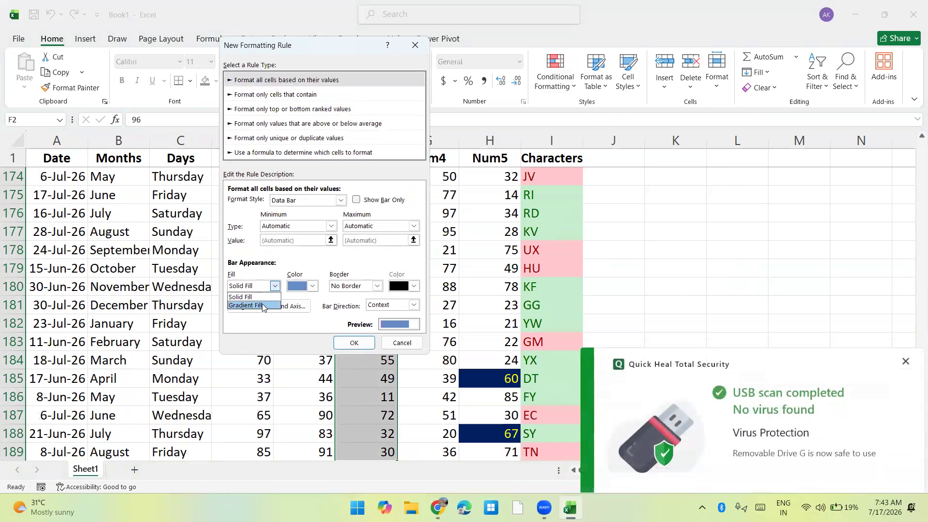
pyautogui.click(262, 305)
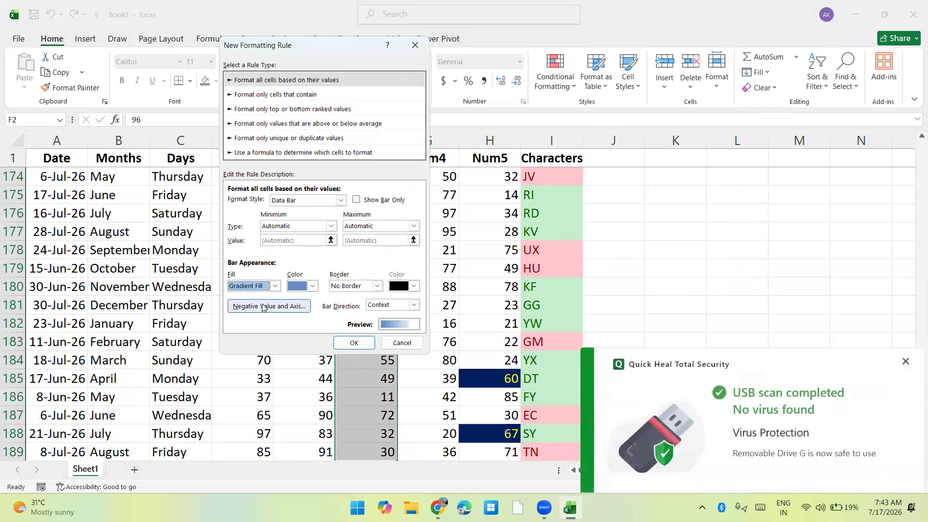
# Set the data bar color to dark orange and give the bars a solid red border.
pyautogui.click(311, 286)
pyautogui.click(377, 386)
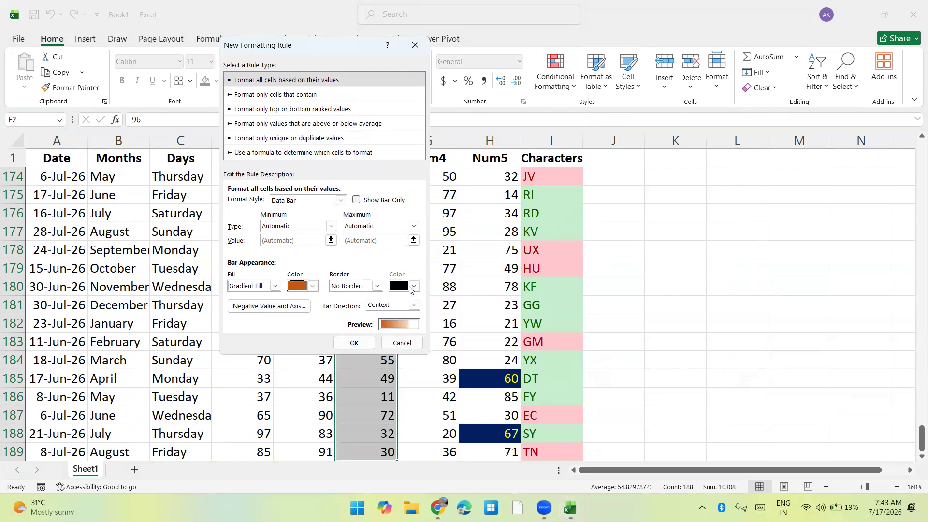
pyautogui.click(378, 286)
pyautogui.click(365, 304)
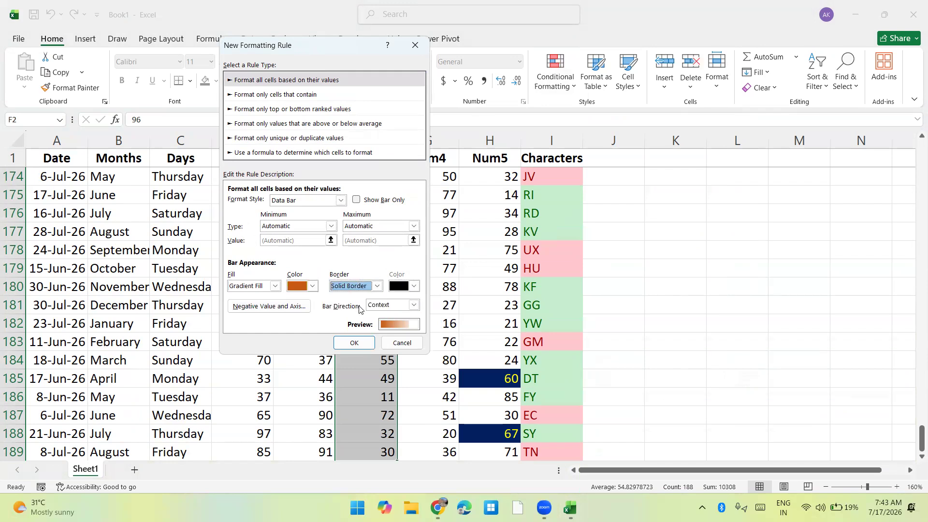
pyautogui.click(395, 289)
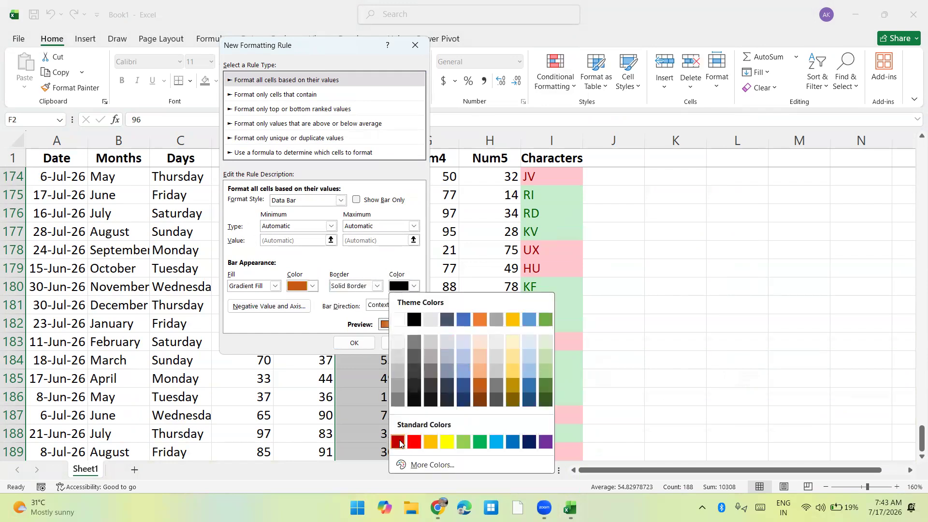
pyautogui.click(417, 439)
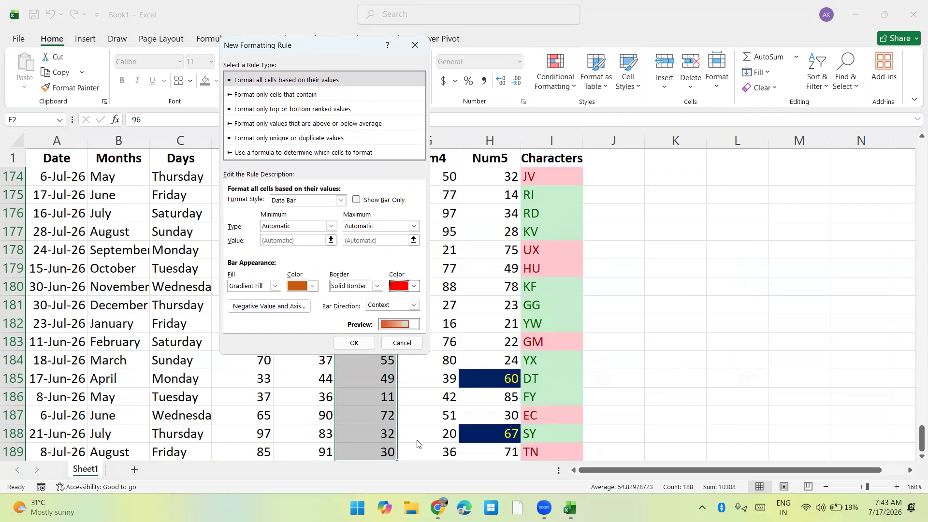
# Set the data bar rule's minimum and maximum types to Number with a minimum of 10, and apply it to the Num3 values.
pyautogui.click(310, 226)
pyautogui.click(285, 245)
pyautogui.click(353, 225)
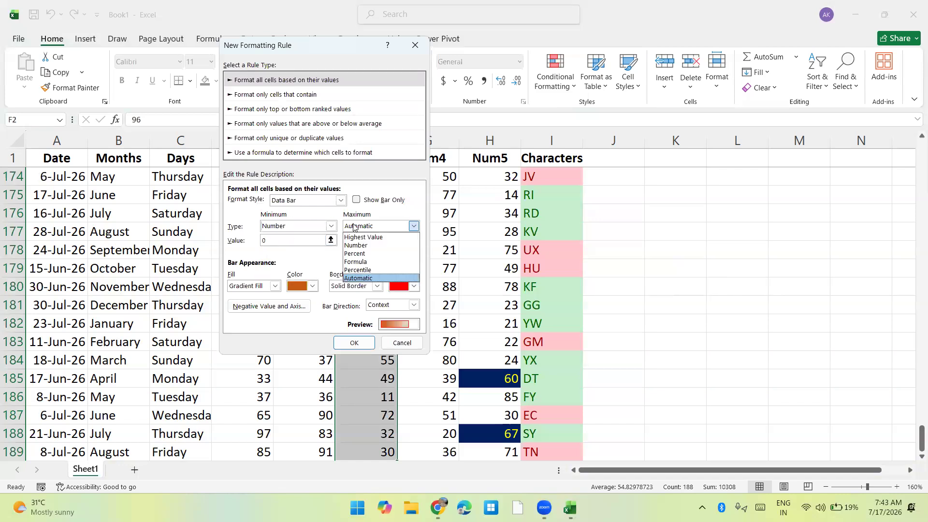
pyautogui.click(357, 246)
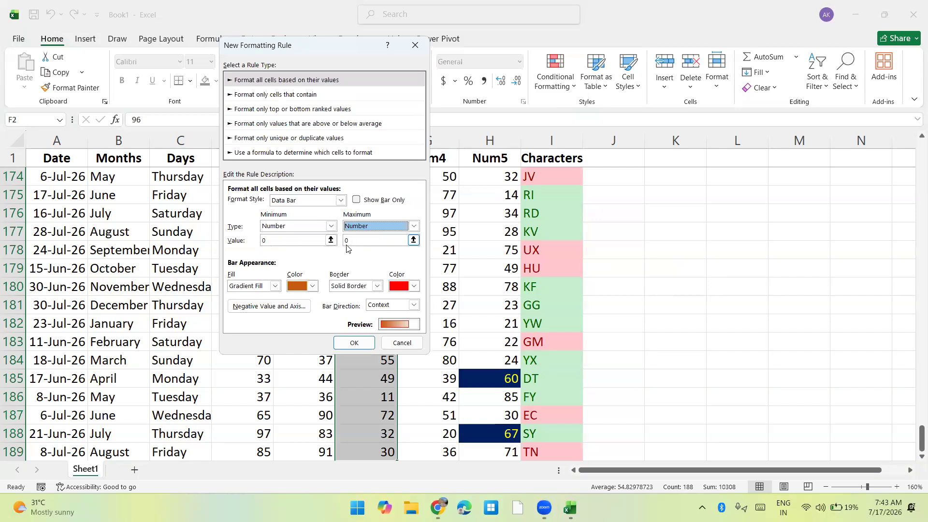
pyautogui.click(319, 241)
pyautogui.write('10')
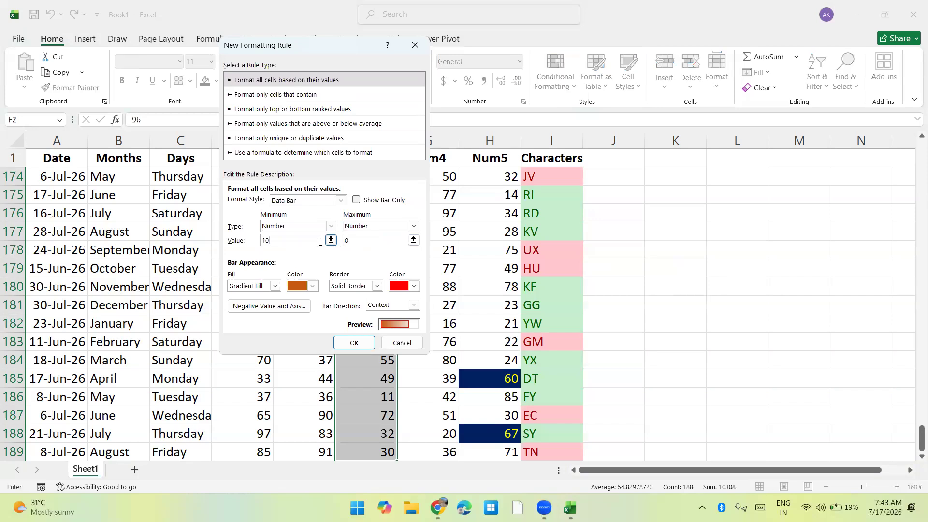
pyautogui.press('Tab')
pyautogui.write('1')
pyautogui.click(357, 342)
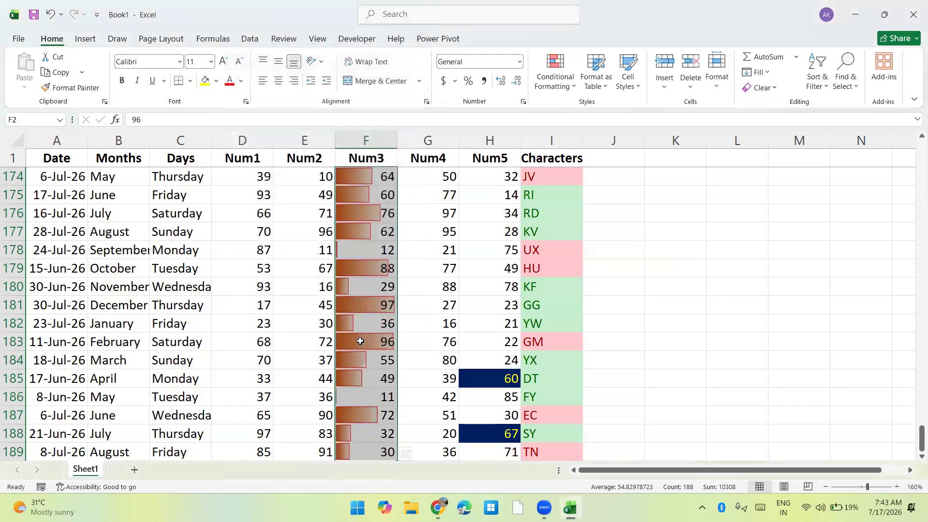
# Enter 5000 in F181 to test the bar scaling, and undo the entry.
pyautogui.click(369, 306)
pyautogui.write('5000')
pyautogui.press('Return')
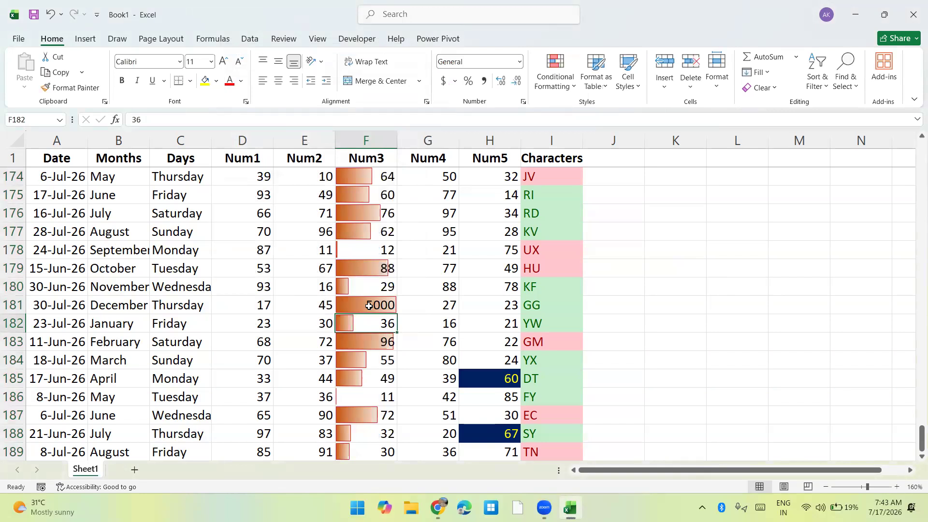
pyautogui.hotkey('ctrl', 'z')
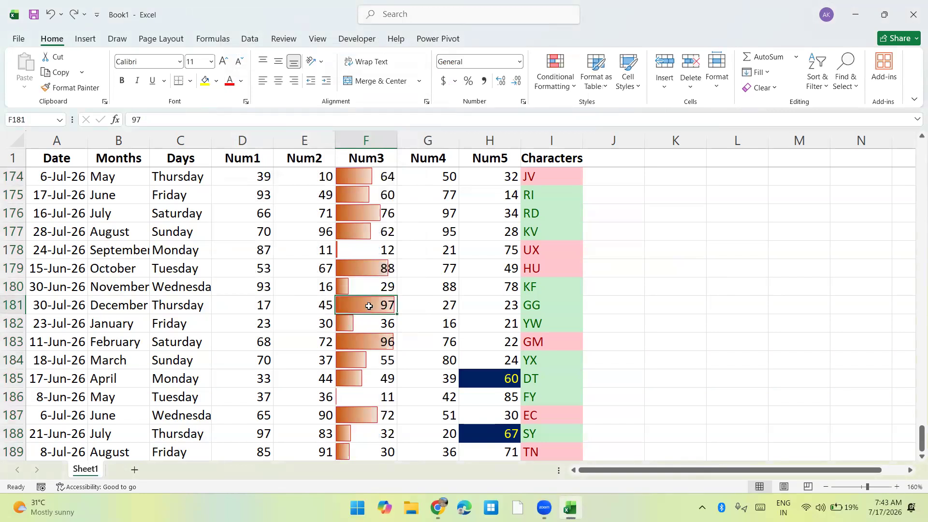
# Copy the Months header and the January to December entries in B1:B13 to the range starting at L1.
pyautogui.hotkey('ctrl', 'Up')
pyautogui.press('Down')
pyautogui.press('Right')
pyautogui.press('Right')
pyautogui.press('Right')
pyautogui.press('Right')
pyautogui.press('Right')
pyautogui.press('Right')
pyautogui.press('Right')
pyautogui.press('Right')
pyautogui.press('Right')
pyautogui.press('Right')
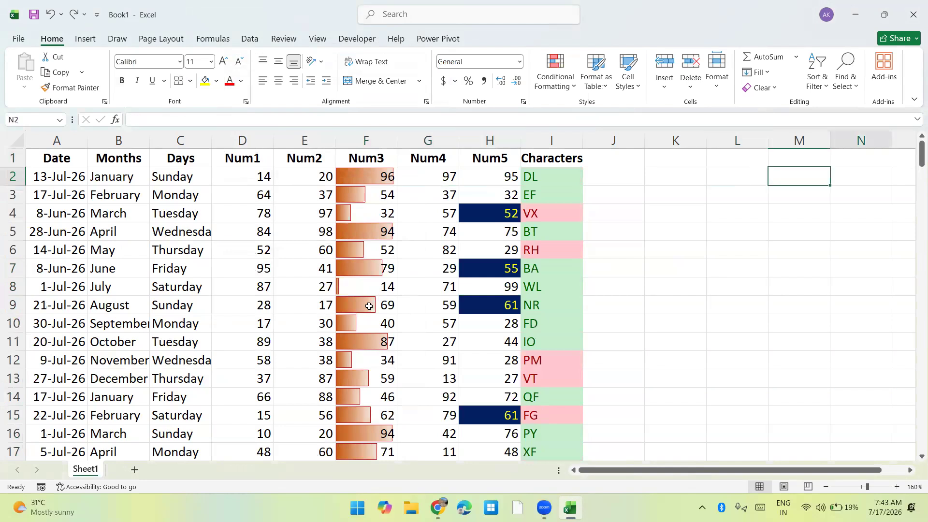
pyautogui.press('Left')
pyautogui.press('Left')
pyautogui.press('Left')
pyautogui.press('Left')
pyautogui.press('Left')
pyautogui.press('Left')
pyautogui.press('Left')
pyautogui.press('Left')
pyautogui.press('Left')
pyautogui.press('Left')
pyautogui.press('Left')
pyautogui.press('Left')
pyautogui.press('Left')
pyautogui.press('Left')
pyautogui.press('Left')
pyautogui.press('Up')
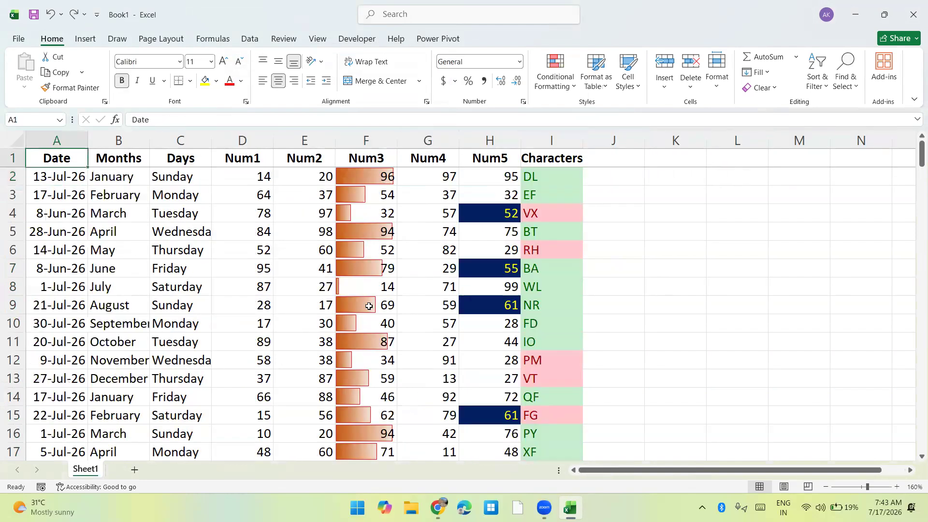
pyautogui.press('Right')
pyautogui.hotkey('shift', 'Down')
pyautogui.hotkey('shift', 'Down')
pyautogui.hotkey('shift', 'Down')
pyautogui.hotkey('shift', 'Down')
pyautogui.hotkey('shift', 'Down')
pyautogui.hotkey('shift', 'Down')
pyautogui.hotkey('shift', 'Down')
pyautogui.hotkey('shift', 'Down')
pyautogui.hotkey('shift', 'Down')
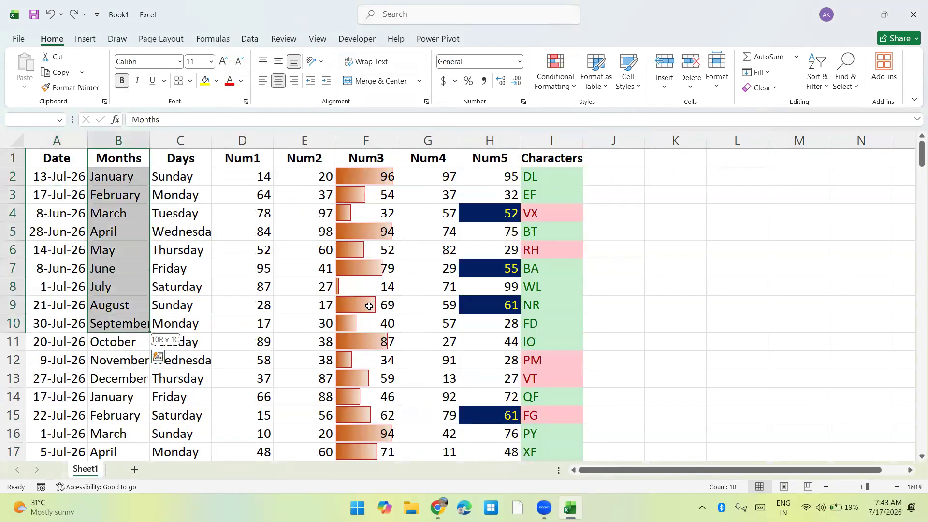
pyautogui.hotkey('shift', 'Down')
pyautogui.hotkey('shift', 'Down')
pyautogui.hotkey('shift', 'Down')
pyautogui.hotkey('ctrl', 'c')
pyautogui.press('Up')
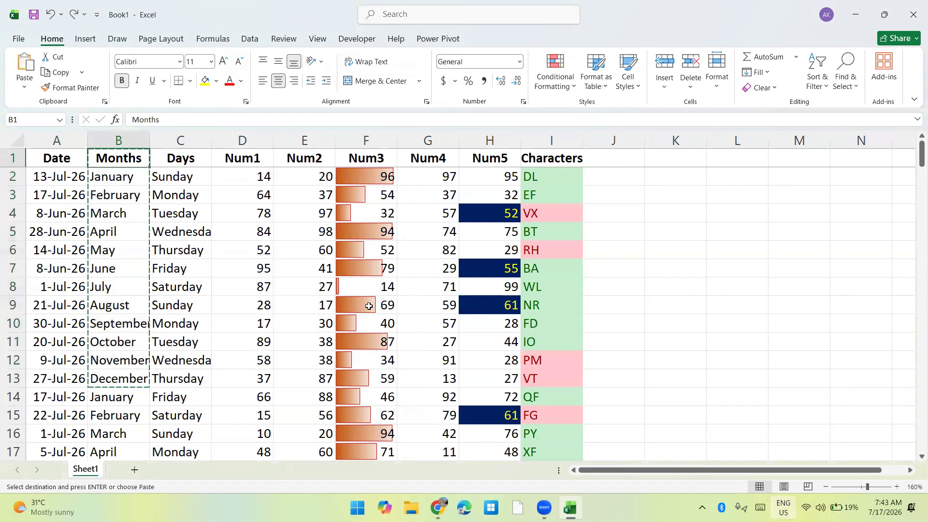
pyautogui.press('Right')
pyautogui.press('Right')
pyautogui.press('Right')
pyautogui.press('Right')
pyautogui.press('Right')
pyautogui.press('Right')
pyautogui.press('Right')
pyautogui.press('Right')
pyautogui.press('Right')
pyautogui.press('Right')
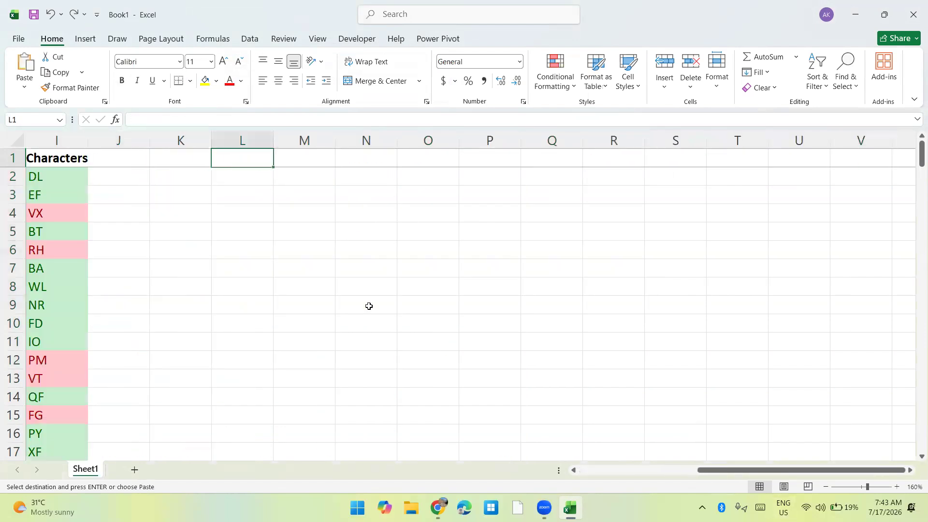
pyautogui.press('Return')
# Widen columns M through Q beside the copied months list.
pyautogui.press('Right')
pyautogui.moveTo(304, 139); pyautogui.dragTo(533, 134)
pyautogui.press('Down')
pyautogui.press('Up')
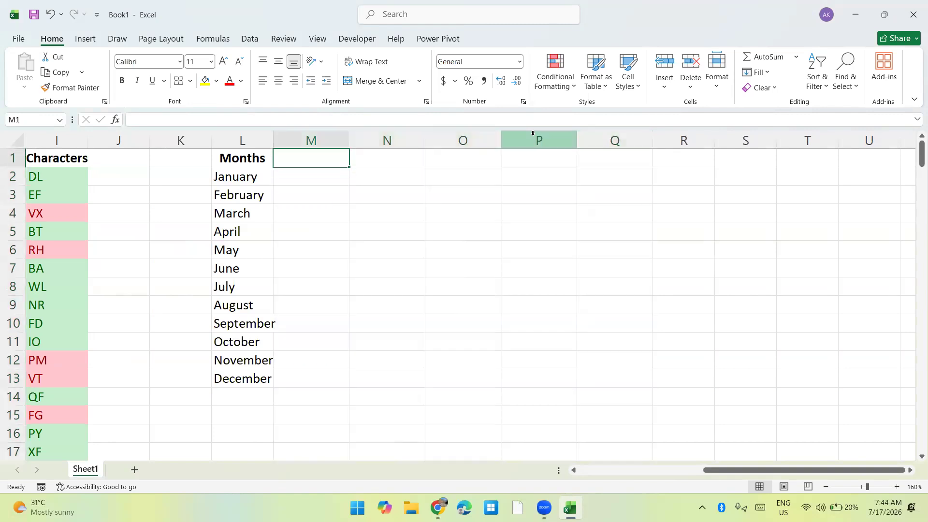
# Enter the header Value-1 in M1.
pyautogui.write('Values-1')
pyautogui.hotkey('ctrl', 'Return')
pyautogui.write('Va')
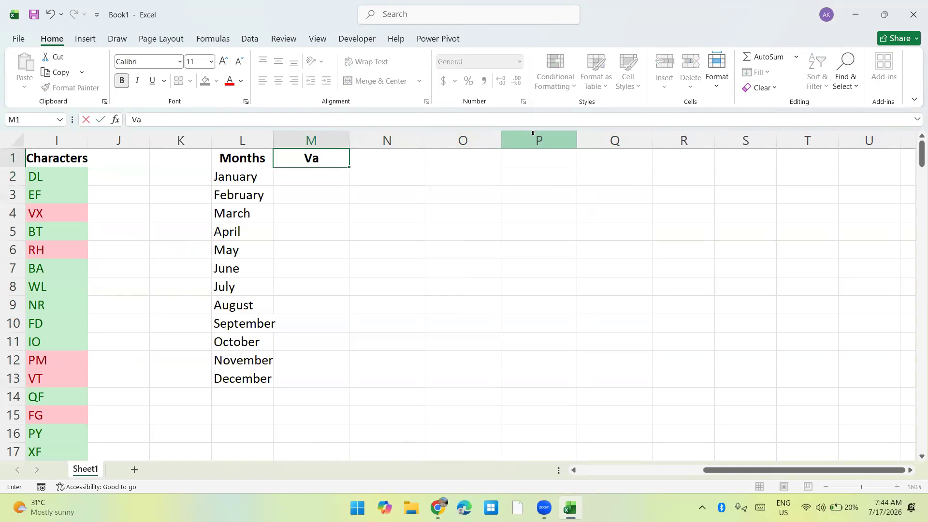
pyautogui.write('lue-1')
pyautogui.hotkey('ctrl', 'Return')
# Fill the Value-1 header across to Q1 as an AutoFill series ending at Value-5.
pyautogui.hotkey('shift', 'Right')
pyautogui.hotkey('shift', 'Right')
pyautogui.hotkey('shift', 'Right')
pyautogui.hotkey('shift', 'Right')
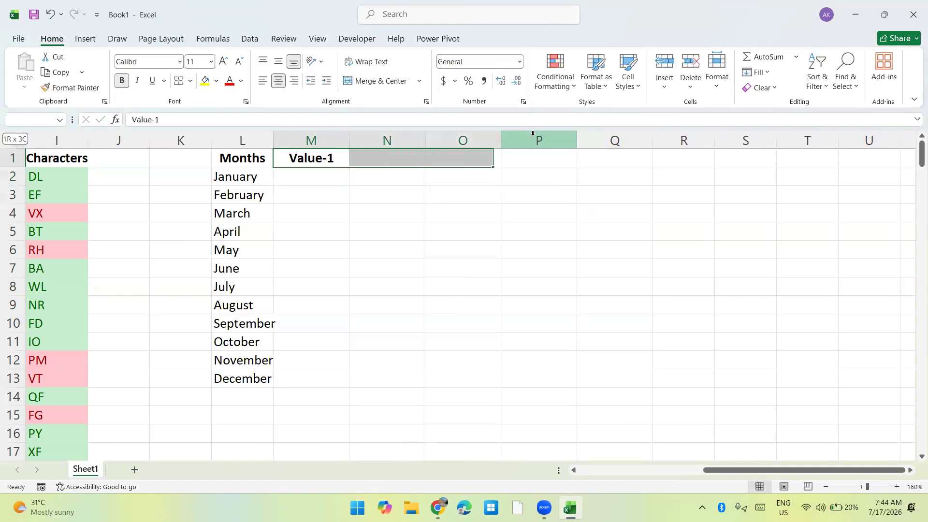
pyautogui.hotkey('alt', 'h')
pyautogui.press('f')
pyautogui.press('i')
pyautogui.press('s')
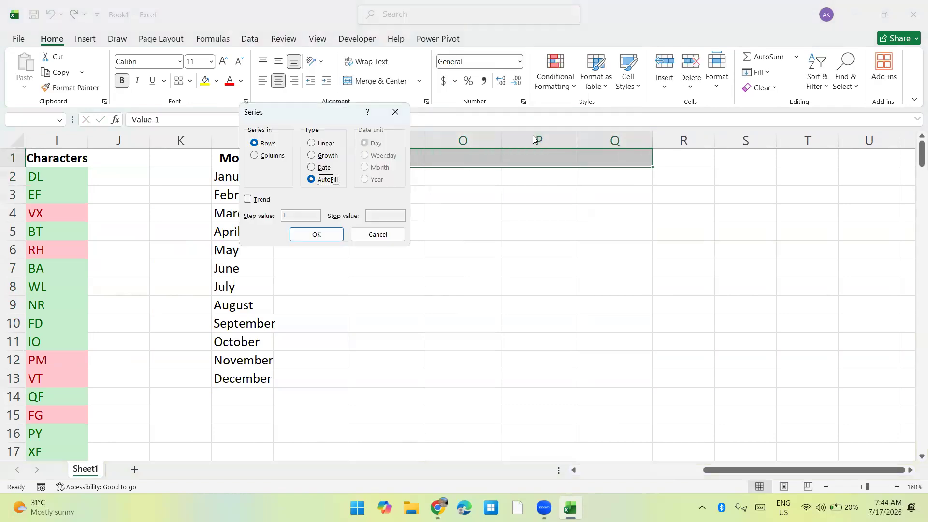
pyautogui.press('Return')
# Enter the formula =RANDBETWEEN(10,100) in M2.
pyautogui.press('Down')
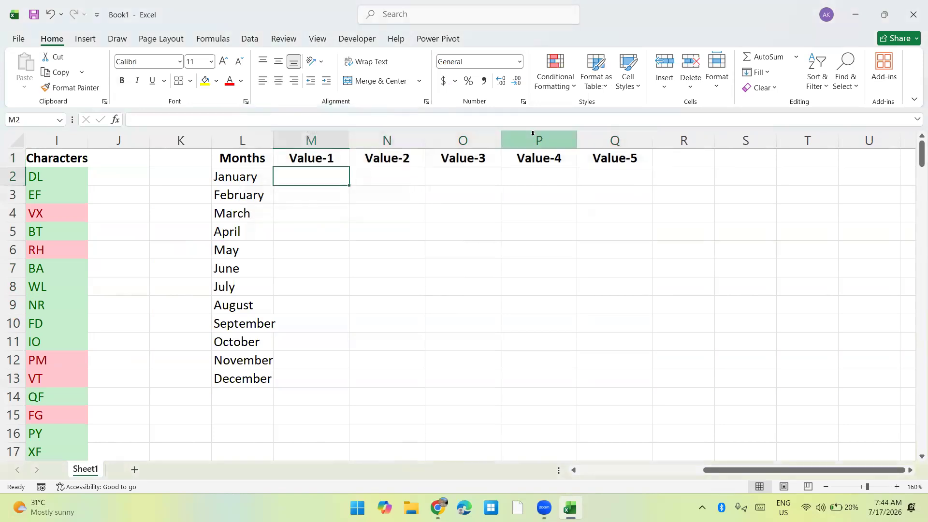
pyautogui.write('=randb')
pyautogui.press('Tab')
pyautogui.write('10,100')
pyautogui.hotkey('ctrl', 'Return')
# Copy the RANDBETWEEN formula from M2 into the whole range M2:Q13.
pyautogui.hotkey('ctrl', 'c')
pyautogui.press('Up')
pyautogui.hotkey('ctrl', 'Right')
pyautogui.press('Down')
pyautogui.hotkey('shift', 'Left')
pyautogui.hotkey('shift', 'Left')
pyautogui.hotkey('shift', 'Left')
pyautogui.hotkey('shift', 'Left')
pyautogui.hotkey('shift', 'Down')
pyautogui.hotkey('shift', 'Down')
pyautogui.hotkey('shift', 'Down')
pyautogui.hotkey('shift', 'Down')
pyautogui.hotkey('shift', 'Down')
pyautogui.hotkey('shift', 'Down')
pyautogui.hotkey('shift', 'Down')
pyautogui.hotkey('shift', 'Down')
pyautogui.hotkey('shift', 'Down')
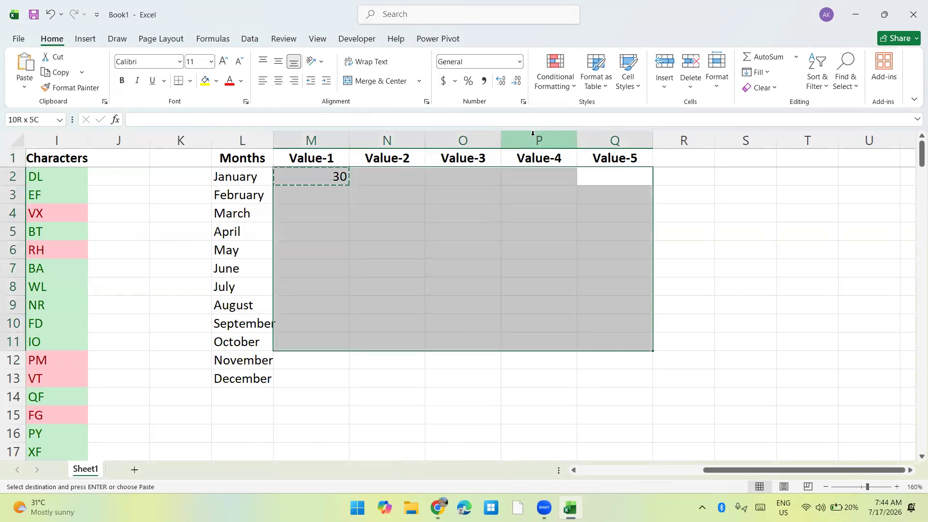
pyautogui.hotkey('shift', 'Down')
pyautogui.hotkey('shift', 'Down')
pyautogui.hotkey('ctrl', 'v')
pyautogui.hotkey('ctrl', 'q')
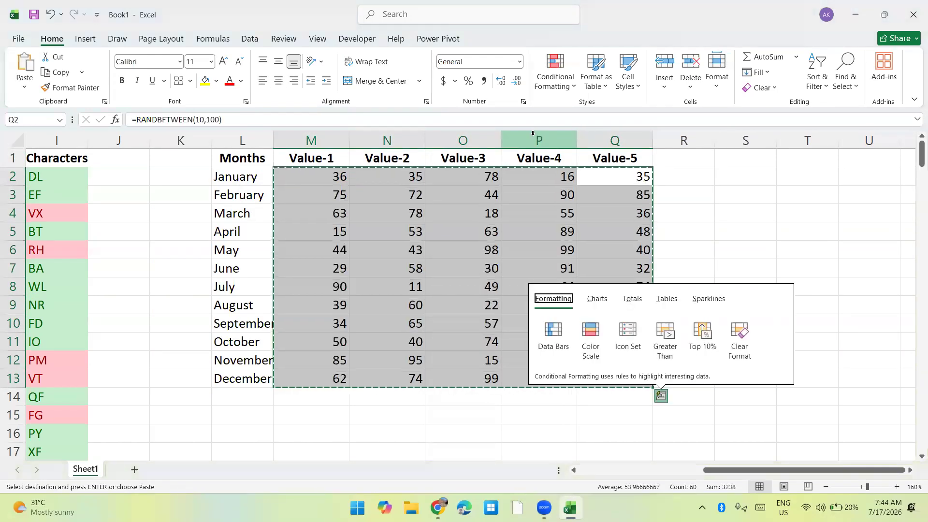
pyautogui.press('Escape')
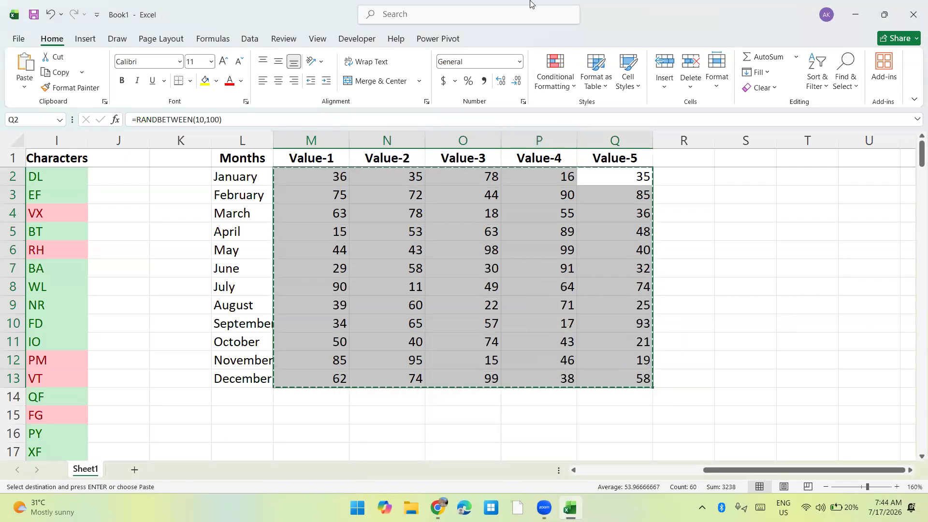
# Start a custom data bar rule for M2:Q13 with Gradient Fill and a Solid Border.
pyautogui.click(555, 72)
pyautogui.moveTo(579, 161)
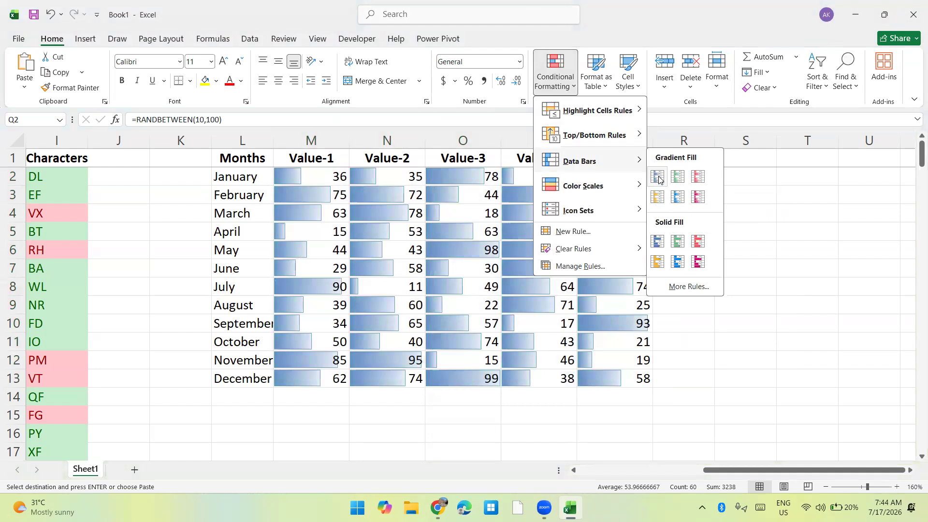
pyautogui.click(686, 286)
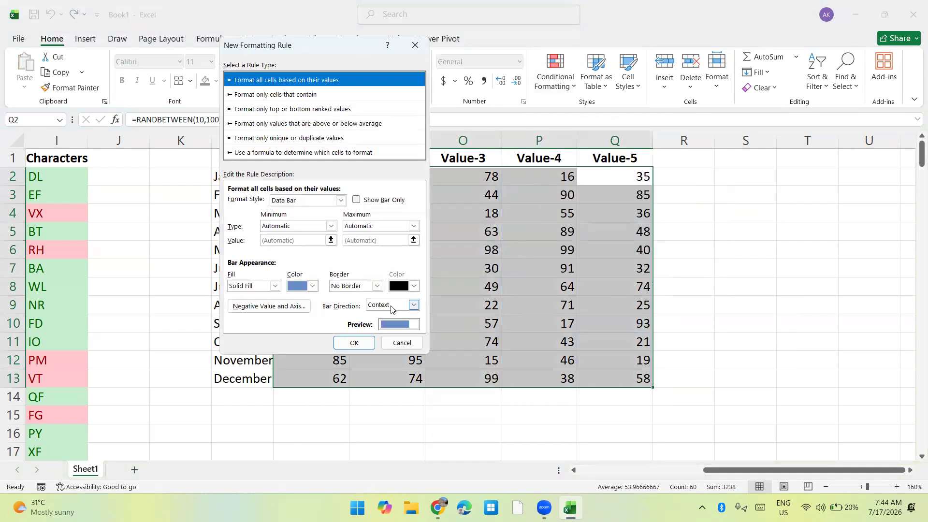
pyautogui.click(313, 286)
pyautogui.click(273, 286)
pyautogui.click(270, 287)
pyautogui.click(270, 286)
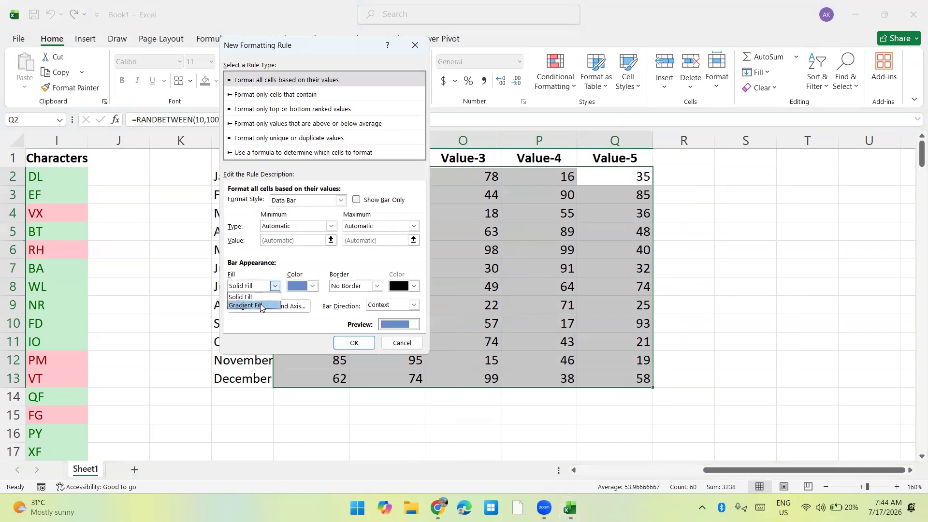
pyautogui.click(262, 305)
pyautogui.click(338, 287)
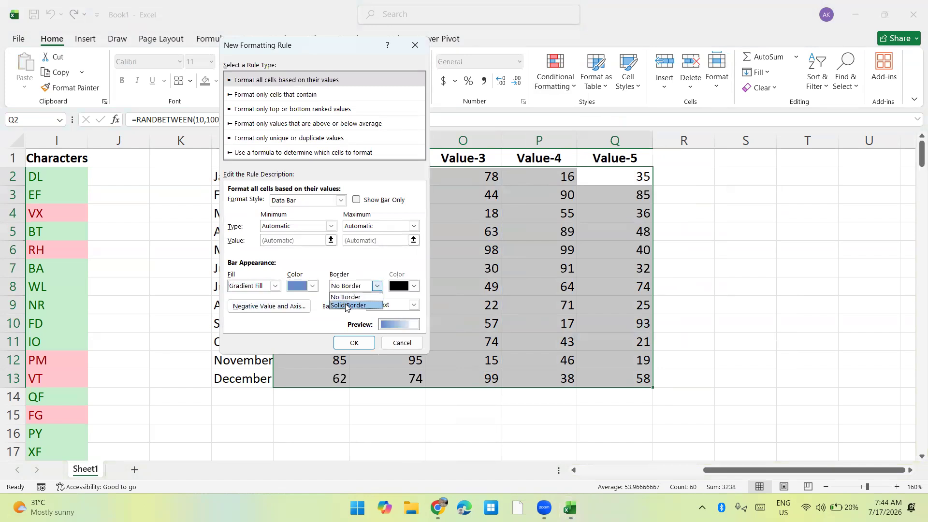
pyautogui.click(348, 305)
# Set the bar color to light gold and the border to a slightly darker gold shade.
pyautogui.click(309, 287)
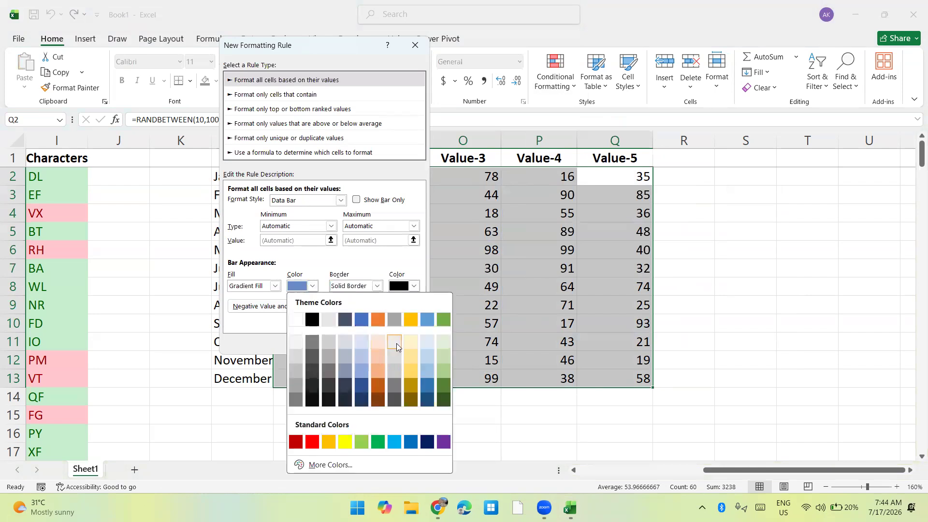
pyautogui.click(411, 357)
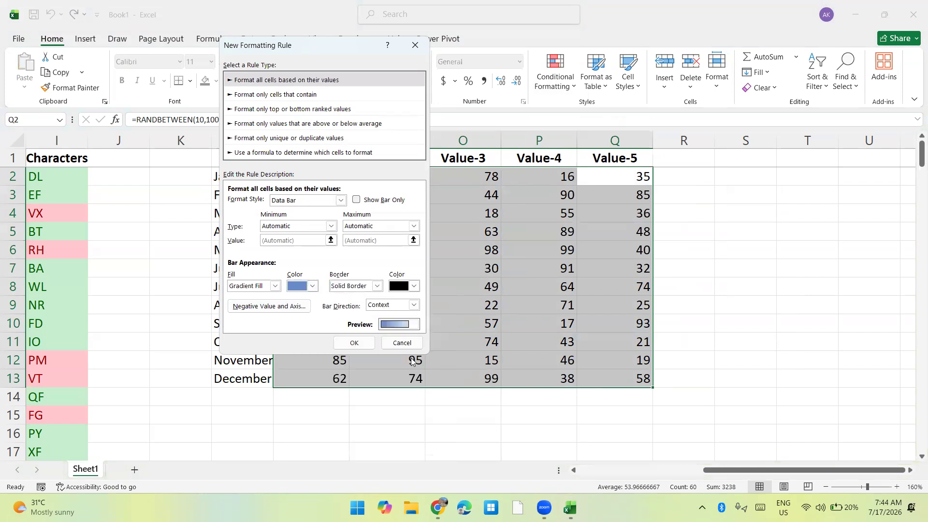
pyautogui.click(413, 286)
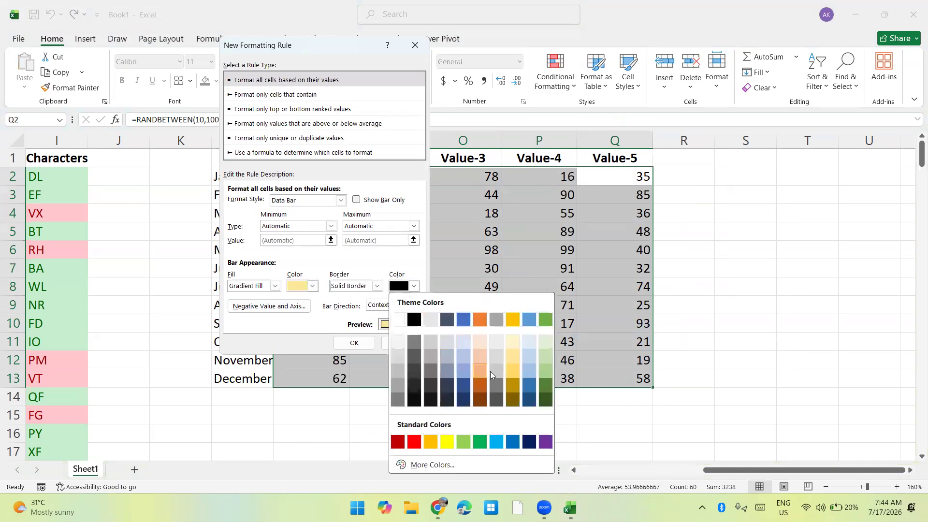
pyautogui.click(513, 383)
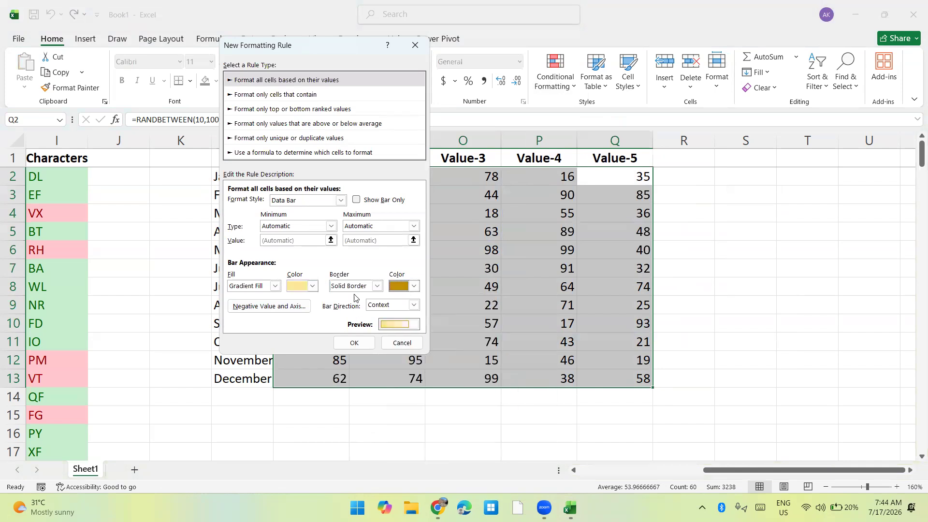
pyautogui.click(404, 285)
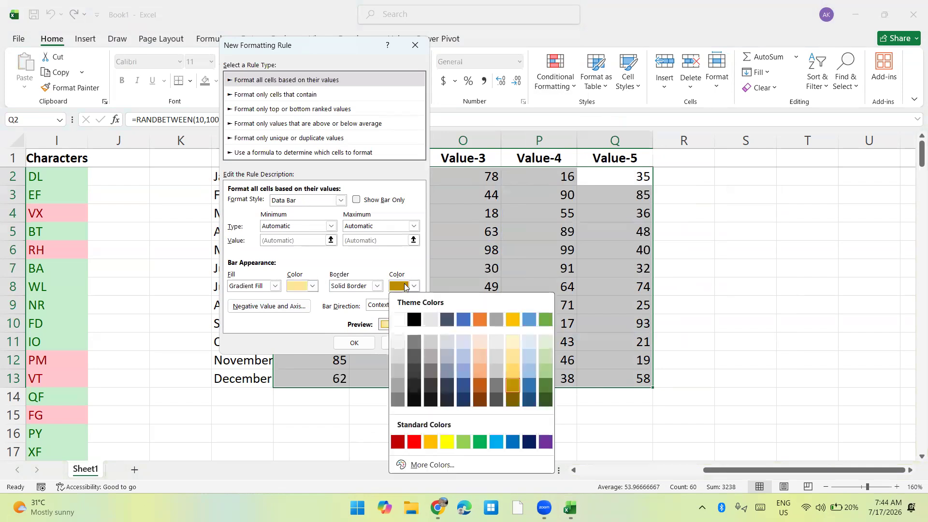
pyautogui.click(510, 370)
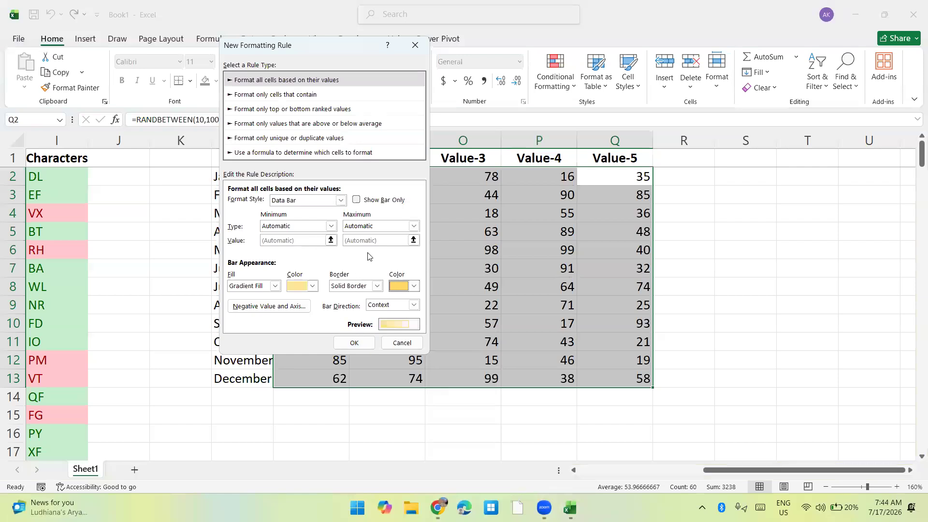
# Enable Show Bar Only, keep the bar direction as Context, and apply the data bar rule to M2:Q13.
pyautogui.click(356, 200)
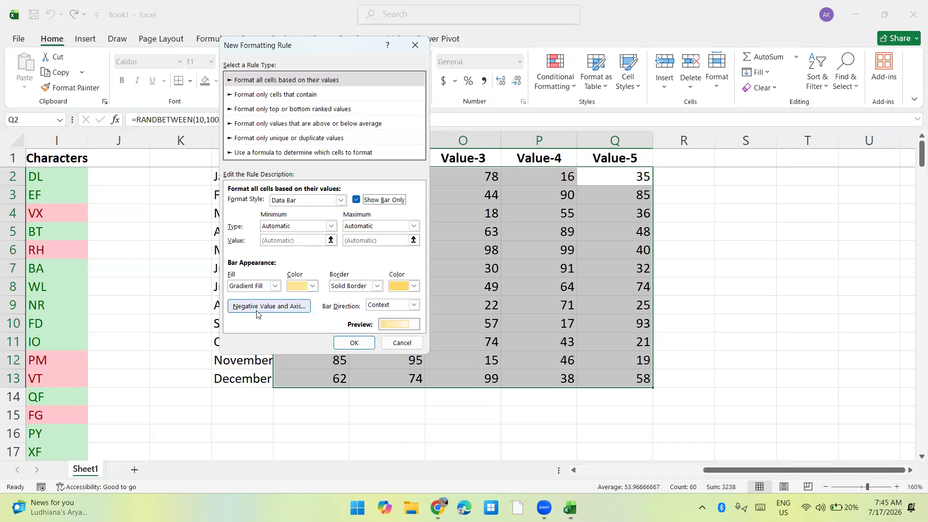
pyautogui.click(397, 305)
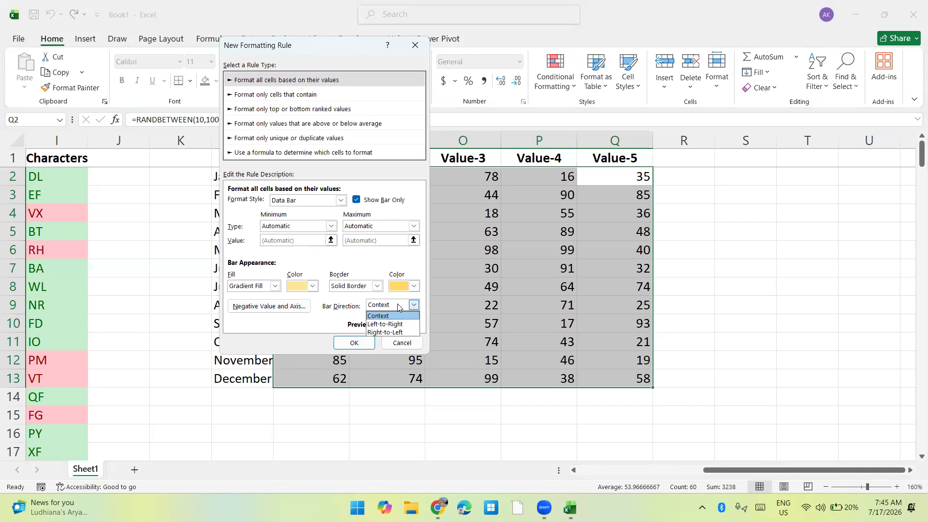
pyautogui.click(392, 315)
pyautogui.click(355, 342)
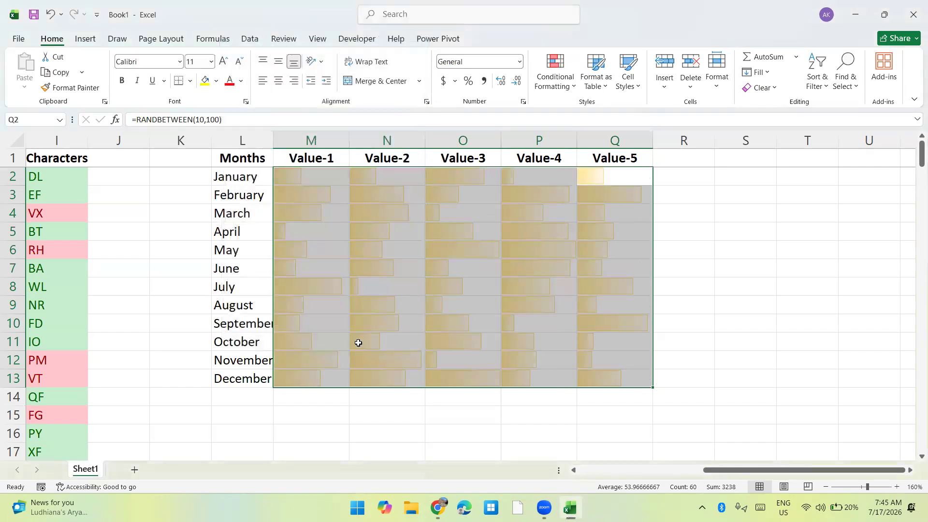
pyautogui.click(262, 411)
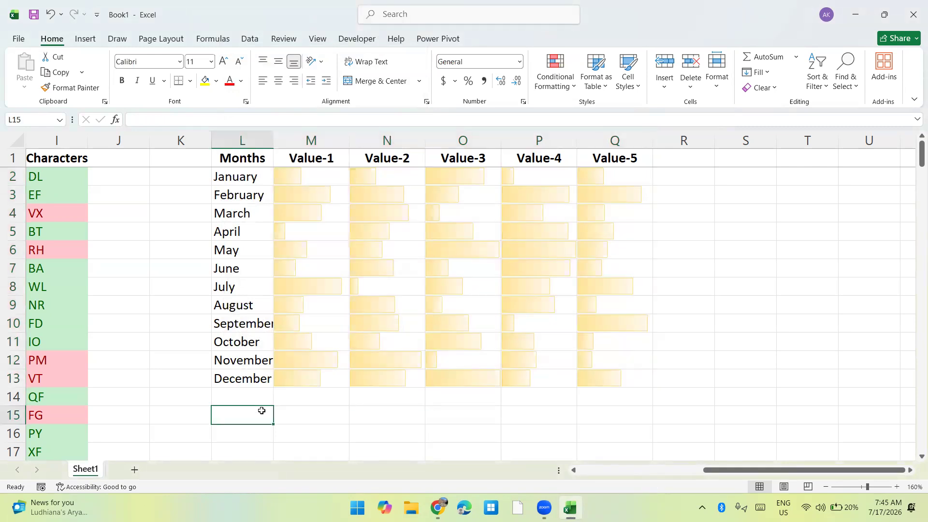
# Delete the Value-2 to Value-5 columns N:Q.
pyautogui.press('Right')
pyautogui.press('Right')
pyautogui.hotkey('ctrl', 'Up')
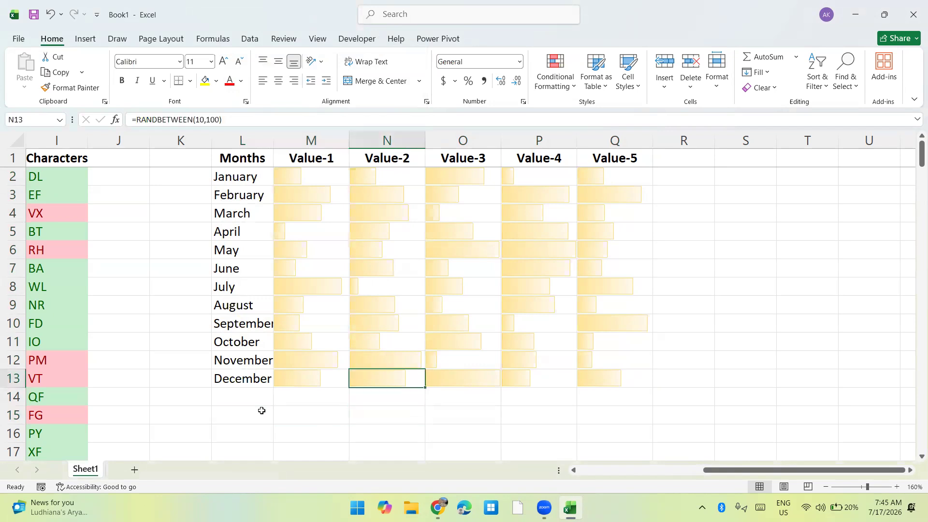
pyautogui.hotkey('ctrl', 'Up')
pyautogui.hotkey('ctrl', 'space')
pyautogui.hotkey('shift', 'Right')
pyautogui.hotkey('shift', 'Right')
pyautogui.hotkey('shift', 'Right')
pyautogui.hotkey('ctrl', '-')
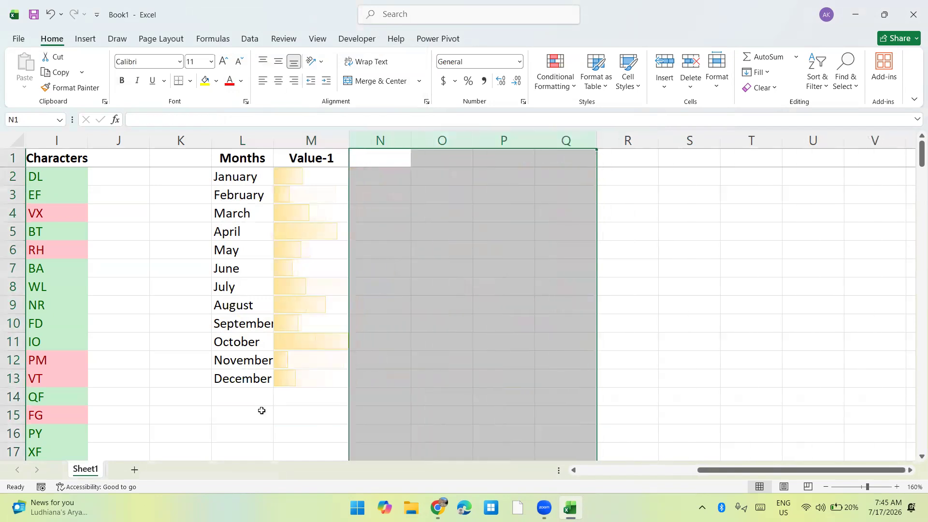
# Widen the Value-1 column M and change the M2 formula to =RANDBETWEEN(-100,100).
pyautogui.moveTo(348, 139); pyautogui.dragTo(435, 138)
pyautogui.click(444, 224)
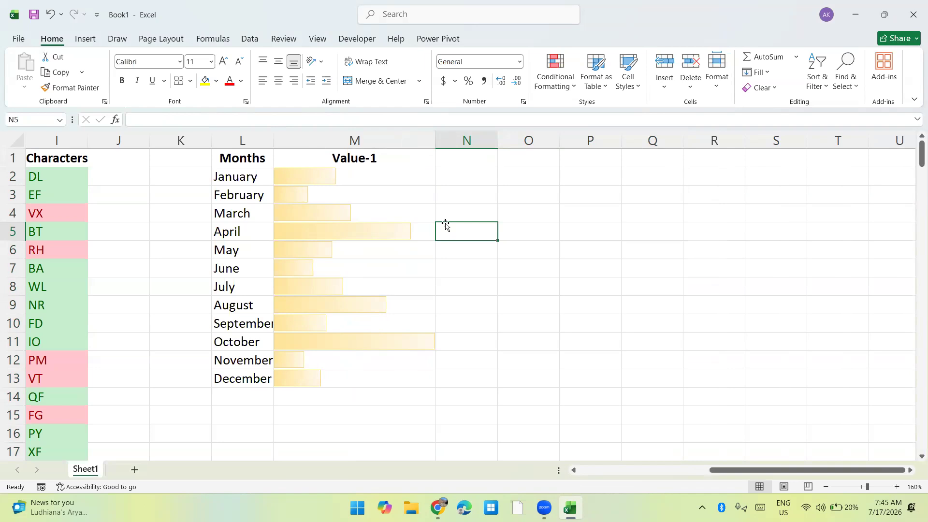
pyautogui.press('Left')
pyautogui.press('Up')
pyautogui.press('Up')
pyautogui.press('Up')
pyautogui.press('Up')
pyautogui.press('Down')
pyautogui.press('F2')
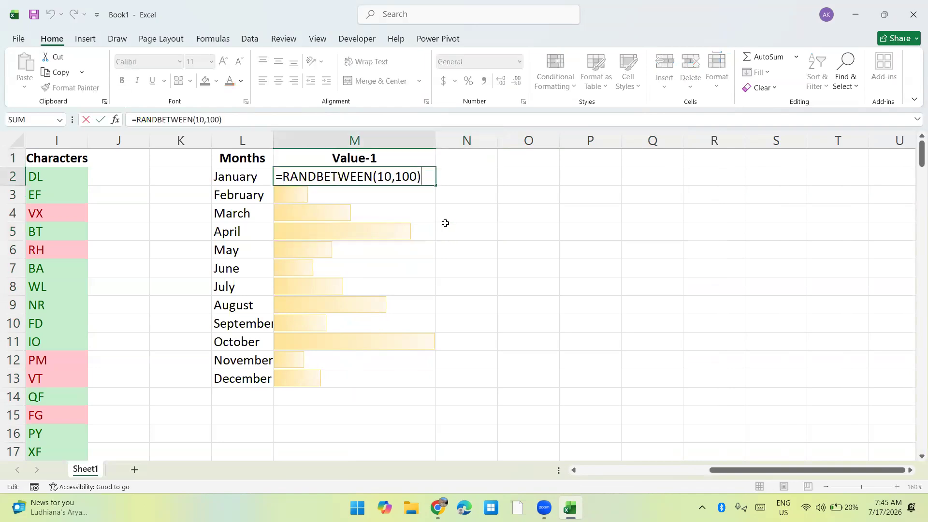
pyautogui.press('Left')
pyautogui.press('Left')
pyautogui.press('Left')
pyautogui.press('Left')
pyautogui.press('Left')
pyautogui.press('Left')
pyautogui.write('-10')
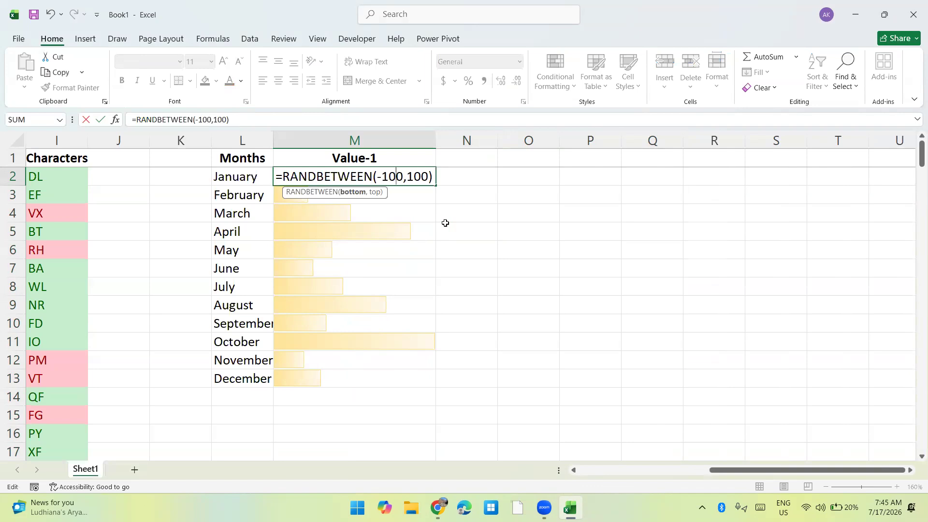
pyautogui.hotkey('ctrl', 'Return')
# Fill the M2 formula down through M13.
pyautogui.hotkey('shift', 'Down')
pyautogui.hotkey('shift', 'Down')
pyautogui.hotkey('shift', 'Down')
pyautogui.hotkey('shift', 'Down')
pyautogui.hotkey('shift', 'Down')
pyautogui.hotkey('shift', 'Down')
pyautogui.hotkey('shift', 'Down')
pyautogui.hotkey('shift', 'Down')
pyautogui.hotkey('shift', 'Down')
pyautogui.hotkey('shift', 'Down')
pyautogui.hotkey('shift', 'Down')
pyautogui.hotkey('ctrl', 'd')
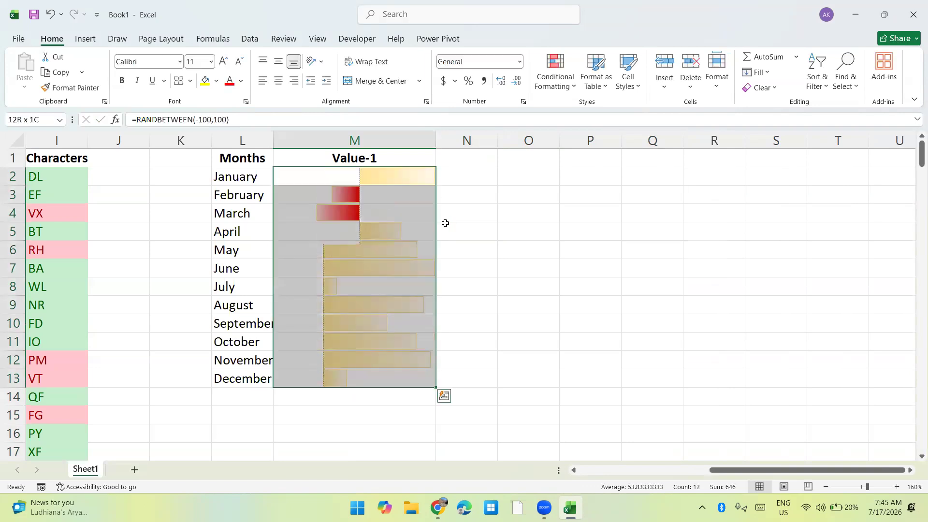
pyautogui.click(472, 255)
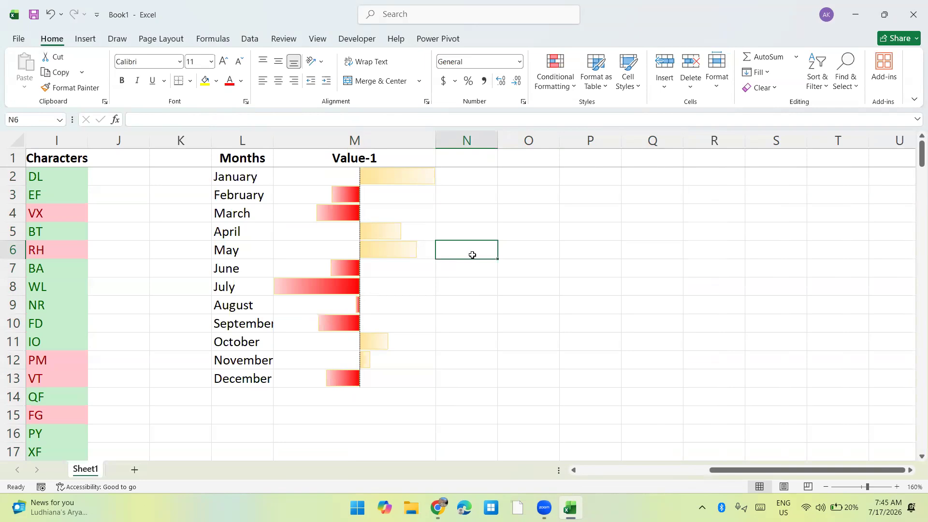
# Clear the conditional formatting rules from the Value-1 cells M2:M13 only.
pyautogui.click(385, 201)
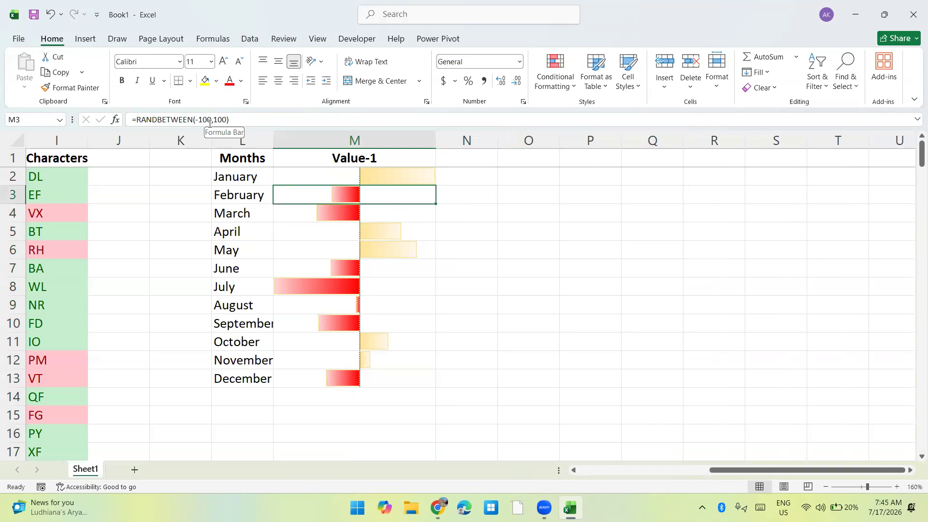
pyautogui.click(182, 230)
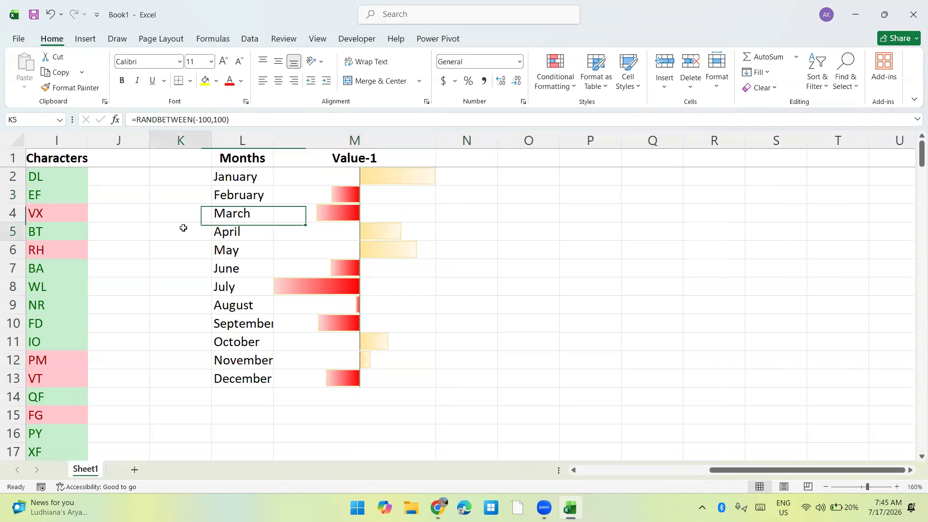
pyautogui.press('Home')
pyautogui.hotkey('ctrl', 'Right')
pyautogui.hotkey('ctrl', 'Right')
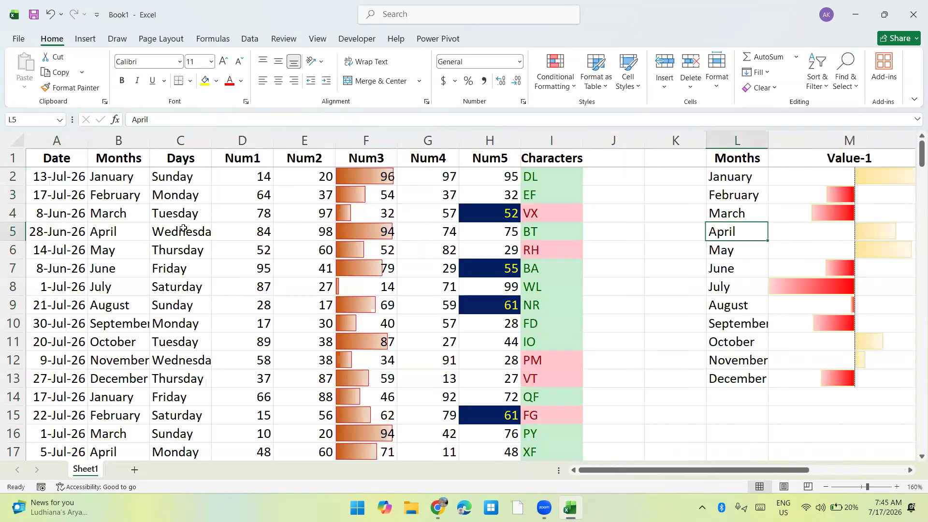
pyautogui.hotkey('ctrl', 'Right')
pyautogui.press('Up')
pyautogui.press('Up')
pyautogui.press('Up')
pyautogui.hotkey('ctrl', 'shift', 'Down')
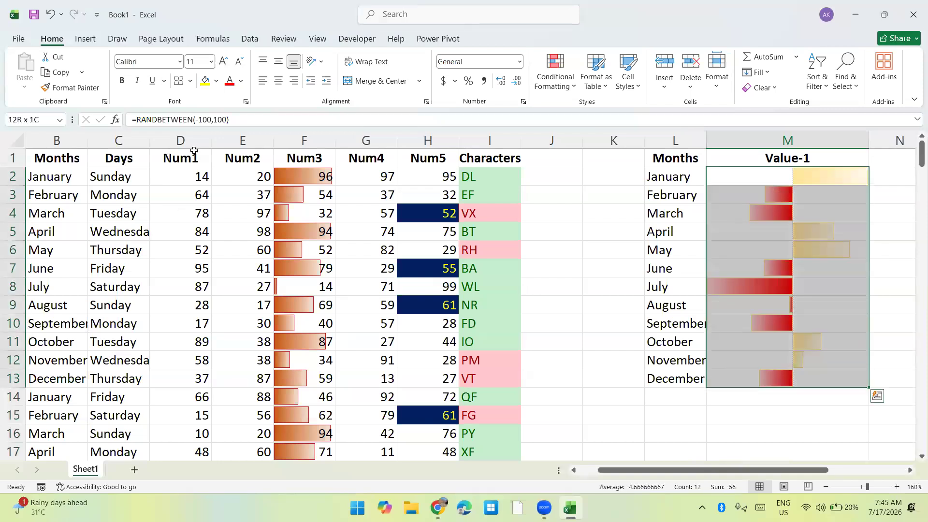
pyautogui.click(565, 79)
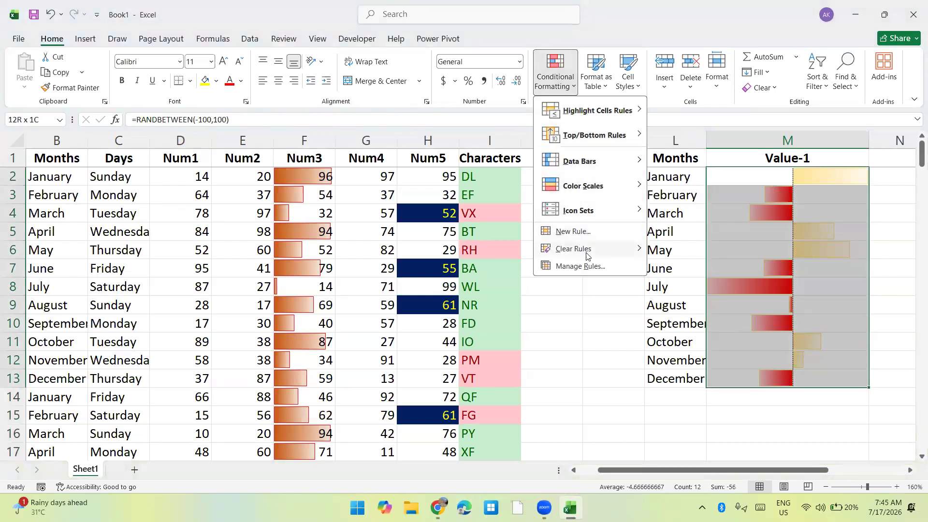
pyautogui.moveTo(583, 254)
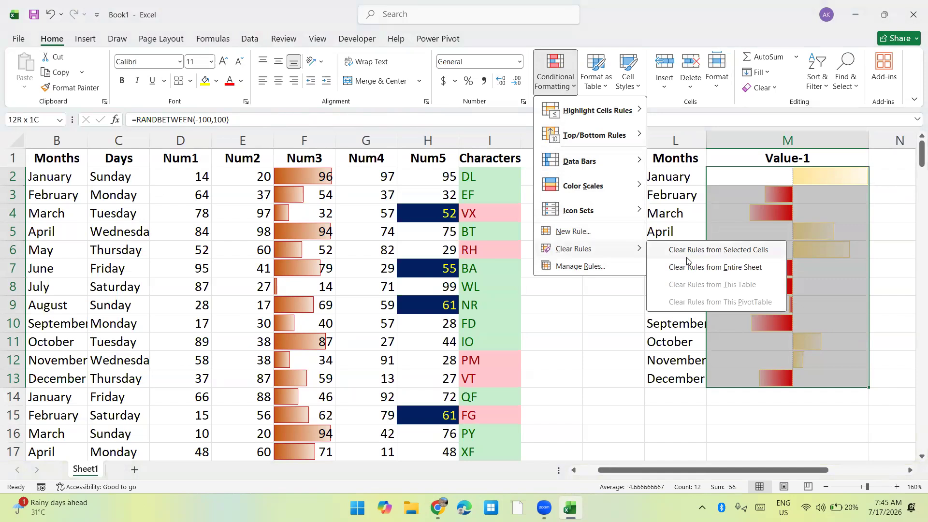
pyautogui.click(731, 250)
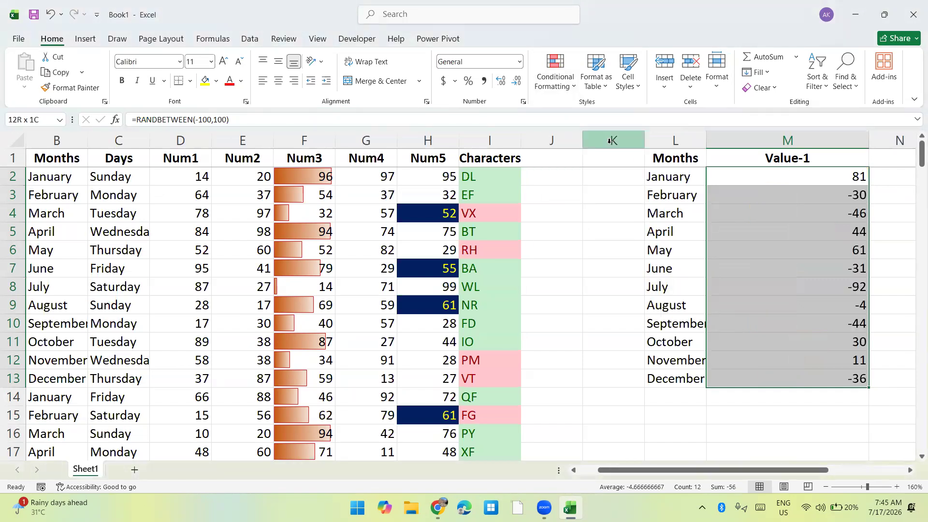
# Try the Yellow-Green color scale on the Value-1 cells M2:M13.
pyautogui.click(557, 92)
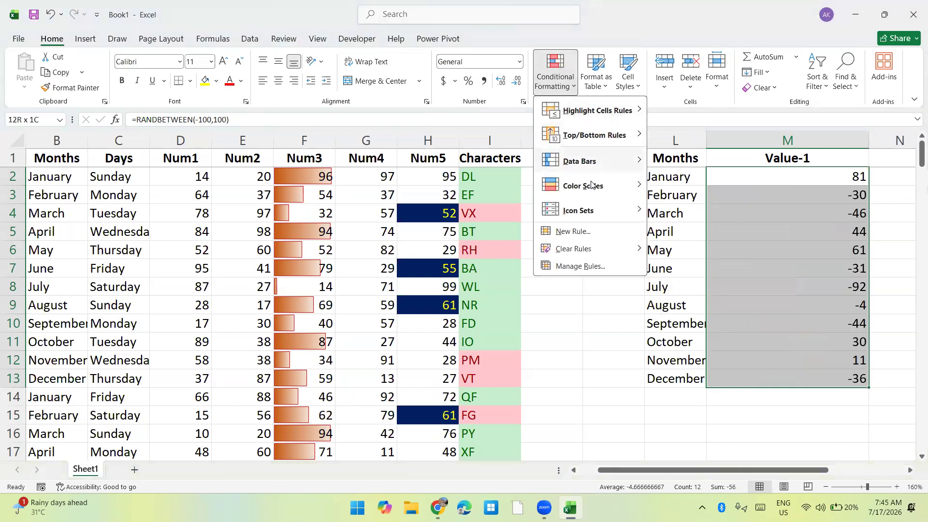
pyautogui.moveTo(596, 186)
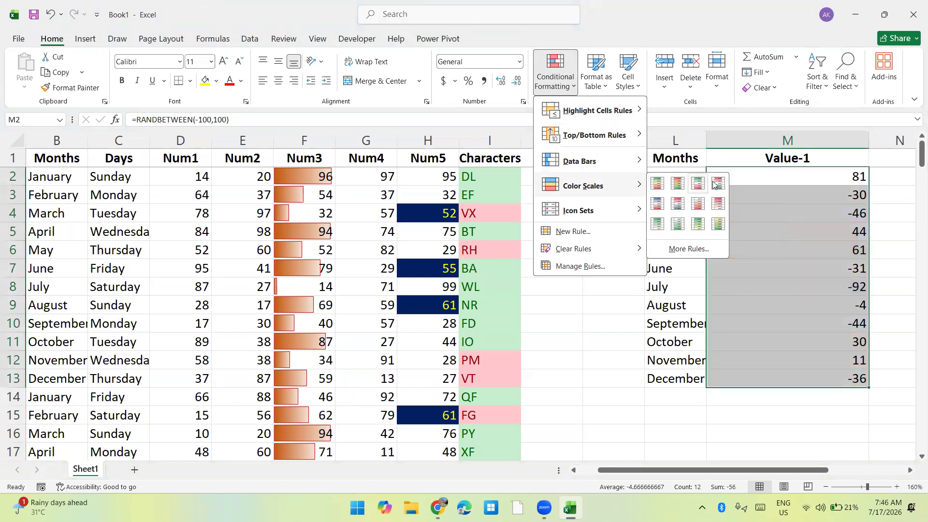
pyautogui.click(719, 221)
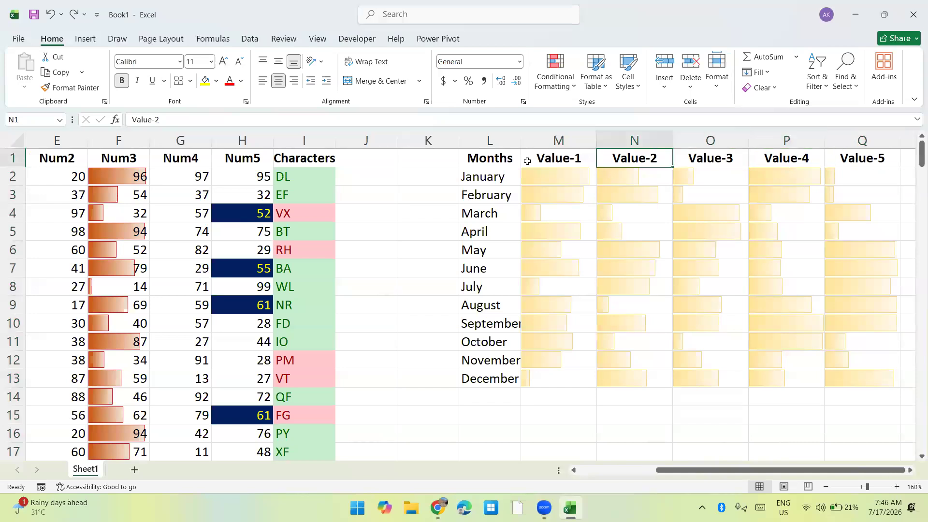
# Replace the Value-1 header in M1 with N1 and clear the four value headers beside it.
pyautogui.press('Left')
pyautogui.write('N1')
pyautogui.press('Return')
pyautogui.press('Up')
pyautogui.press('Right')
pyautogui.hotkey('ctrl', 'shift', 'Right')
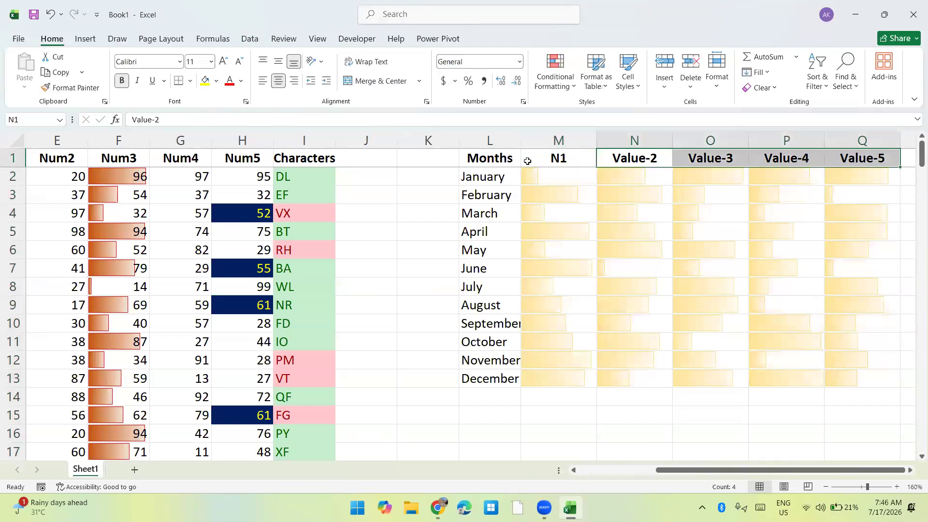
pyautogui.press('Delete')
# Extend the M1 header across to W1 as an AutoFill series in rows, giving N1 to N11.
pyautogui.press('Left')
pyautogui.hotkey('ctrl', 'c')
pyautogui.hotkey('shift', 'Right')
pyautogui.hotkey('shift', 'Right')
pyautogui.hotkey('shift', 'Right')
pyautogui.hotkey('shift', 'Right')
pyautogui.hotkey('shift', 'Right')
pyautogui.hotkey('shift', 'Right')
pyautogui.hotkey('shift', 'Right')
pyautogui.hotkey('shift', 'Right')
pyautogui.hotkey('shift', 'Right')
pyautogui.hotkey('shift', 'Right')
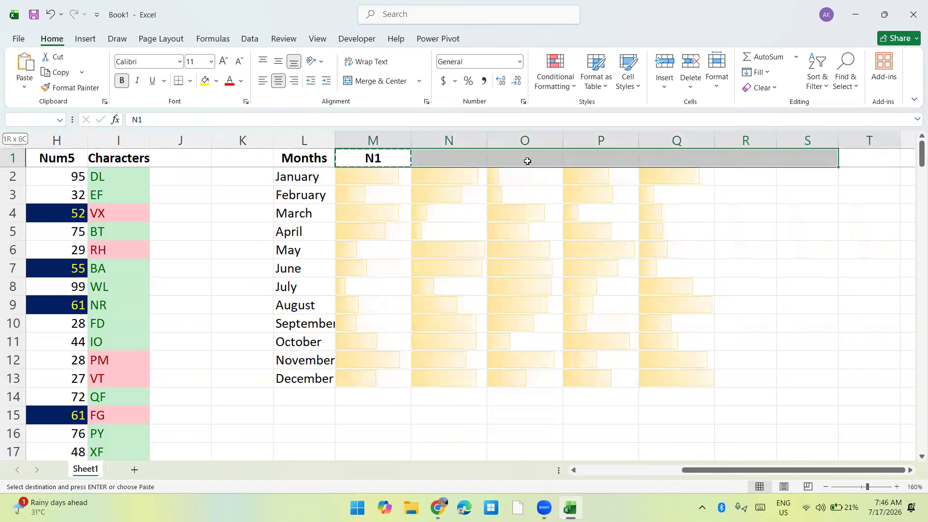
pyautogui.press('Escape')
pyautogui.hotkey('alt', 'h')
pyautogui.press('f')
pyautogui.press('i')
pyautogui.press('s')
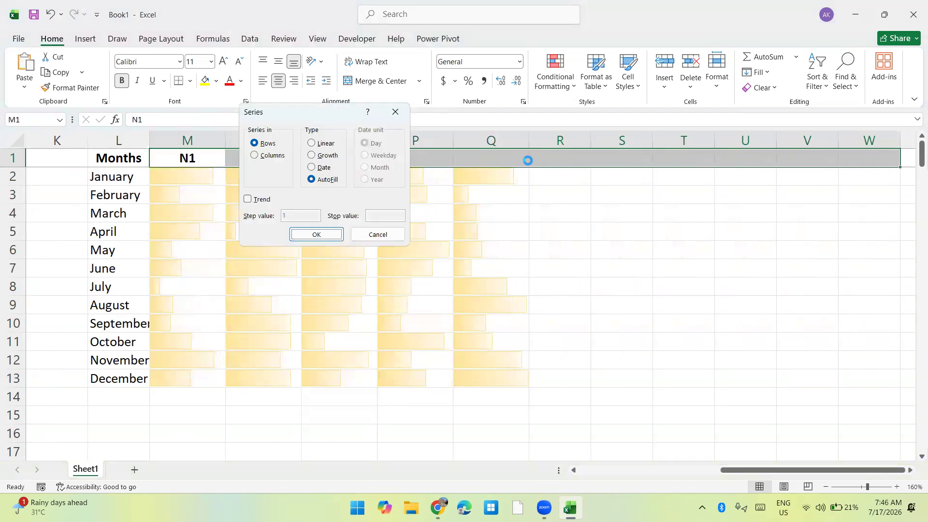
pyautogui.press('Return')
# Copy the RANDBETWEEN formula in M2 to the whole range M2:W13.
pyautogui.press('Down')
pyautogui.hotkey('ctrl', 'c')
pyautogui.hotkey('shift', 'Right')
pyautogui.hotkey('shift', 'Right')
pyautogui.hotkey('shift', 'Right')
pyautogui.hotkey('shift', 'Right')
pyautogui.hotkey('shift', 'Right')
pyautogui.hotkey('shift', 'Right')
pyautogui.hotkey('shift', 'Right')
pyautogui.hotkey('shift', 'Right')
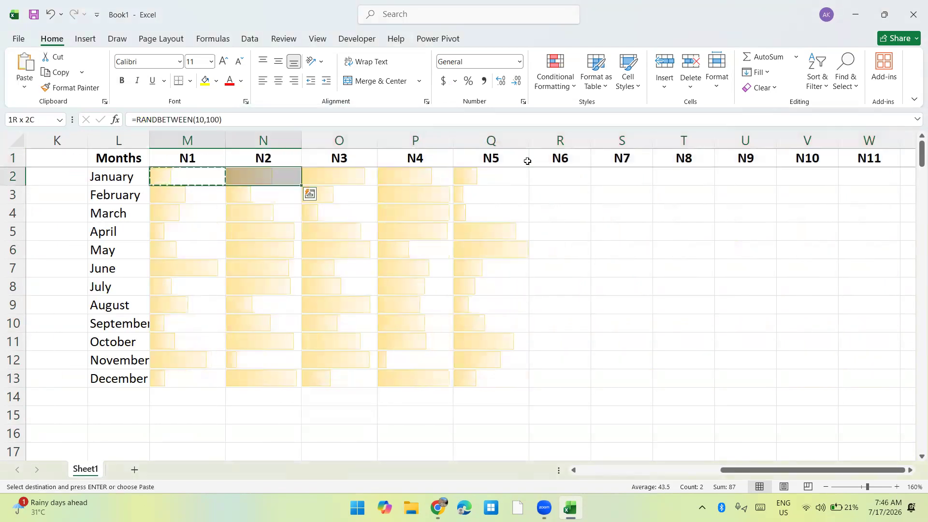
pyautogui.hotkey('shift', 'Right')
pyautogui.hotkey('shift', 'Right')
pyautogui.hotkey('shift', 'Down')
pyautogui.hotkey('shift', 'Down')
pyautogui.hotkey('shift', 'Down')
pyautogui.hotkey('shift', 'Down')
pyautogui.hotkey('shift', 'Down')
pyautogui.hotkey('shift', 'Down')
pyautogui.hotkey('shift', 'Down')
pyautogui.hotkey('shift', 'Down')
pyautogui.hotkey('shift', 'Down')
pyautogui.hotkey('shift', 'Down')
pyautogui.hotkey('shift', 'Down')
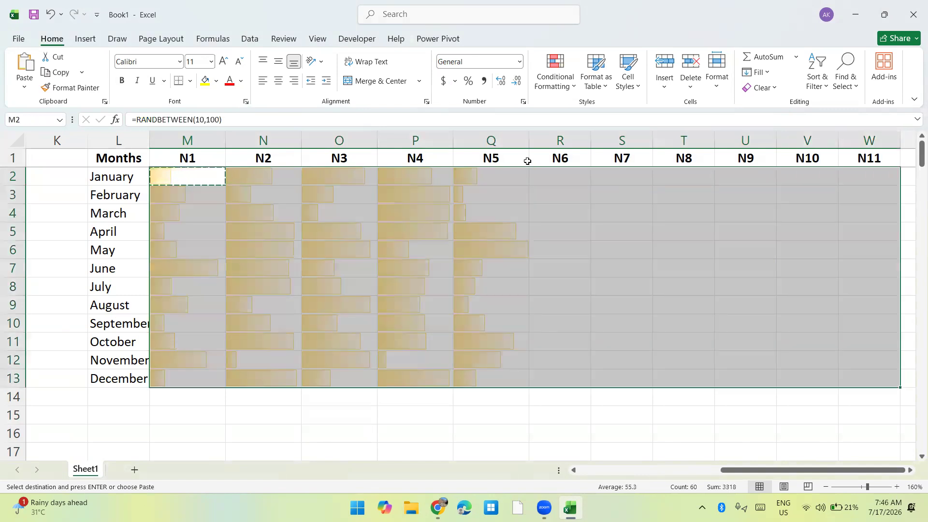
pyautogui.hotkey('ctrl', 'v')
# Try pasting M2:W13 over itself as values only, and undo the paste.
pyautogui.hotkey('ctrl', 'c')
pyautogui.hotkey('ctrl', 'alt', 'v')
pyautogui.press('v')
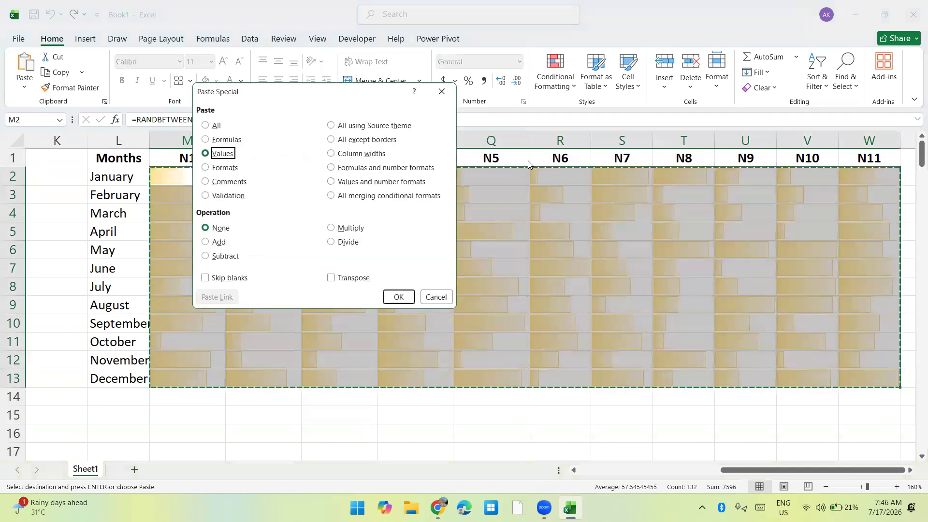
pyautogui.press('Return')
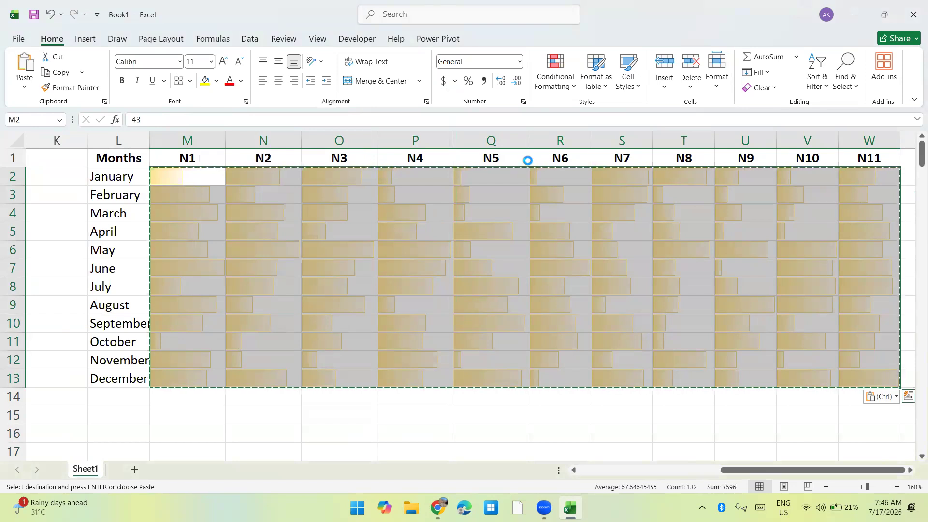
pyautogui.hotkey('ctrl', 'z')
# Clear the conditional formatting rules from the selected range M2:W13.
pyautogui.click(549, 92)
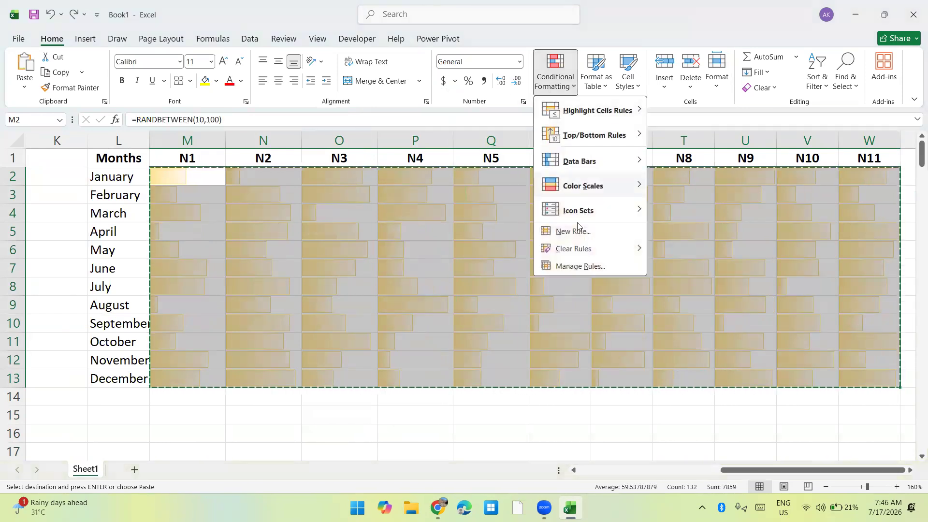
pyautogui.moveTo(582, 248)
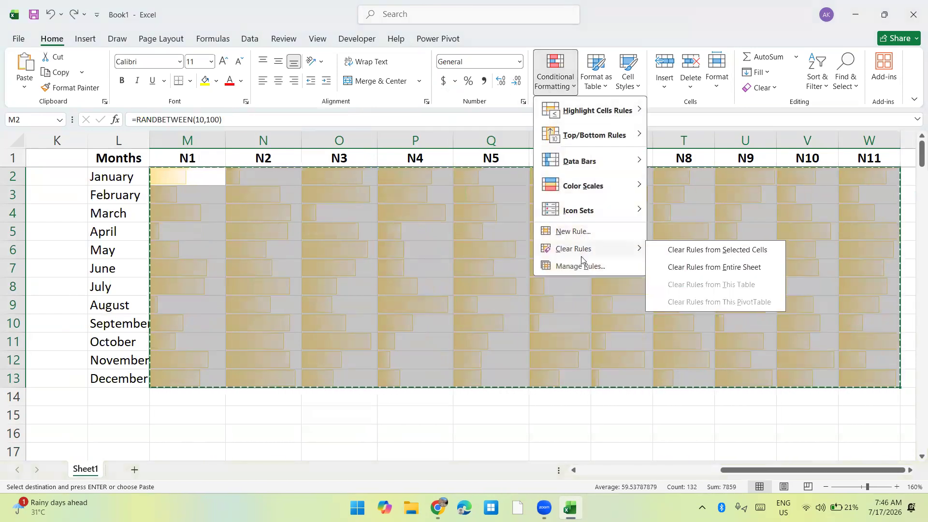
pyautogui.click(685, 250)
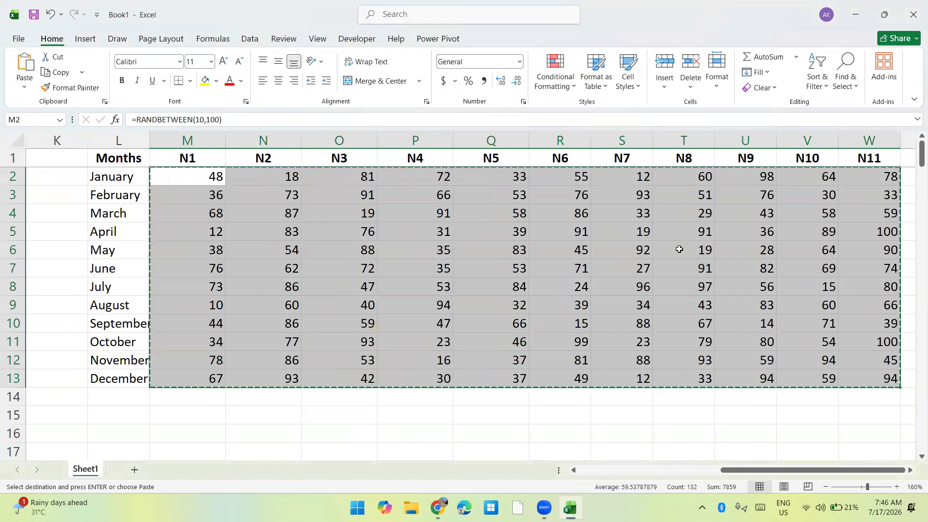
# AutoFit the widths of columns M:W to their contents and cancel the pending copy.
pyautogui.hotkey('ctrl', 'space')
pyautogui.hotkey('alt', 'o')
pyautogui.press('c')
pyautogui.press('a')
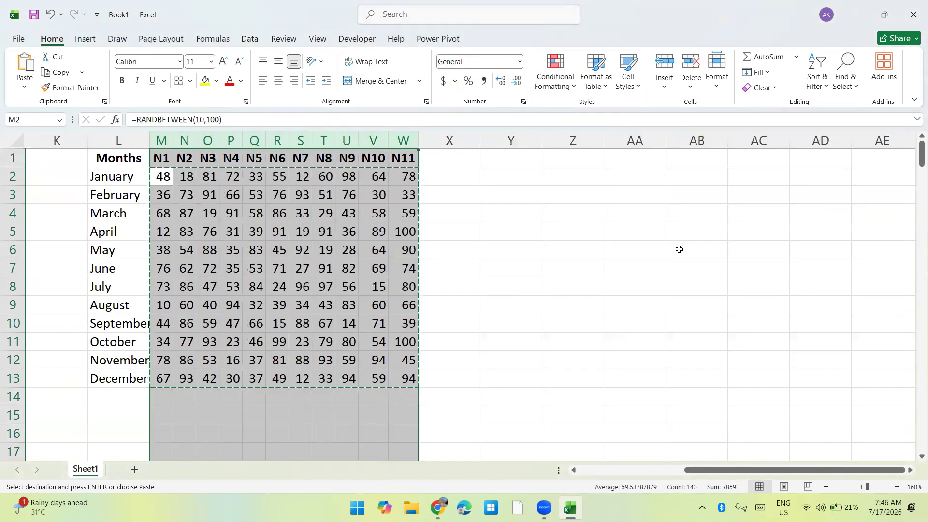
pyautogui.press('Escape')
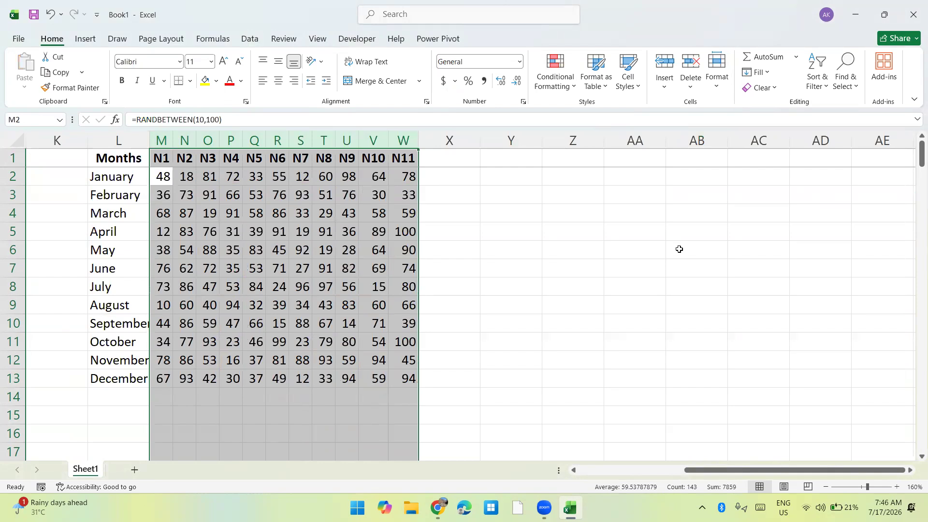
# Apply the Red-White-Blue color scale to M2:W13.
pyautogui.press('Up')
pyautogui.press('Down')
pyautogui.hotkey('ctrl', 'shift', 'Right')
pyautogui.hotkey('ctrl', 'shift', 'Down')
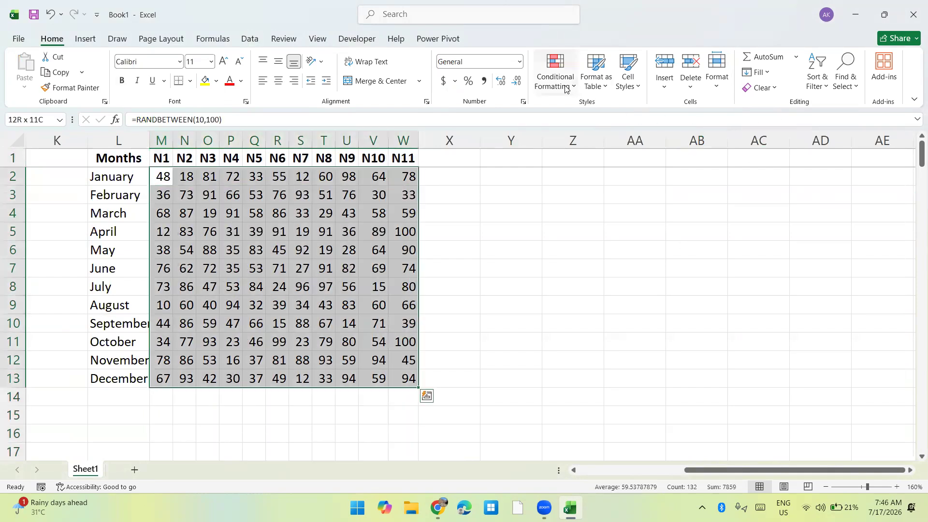
pyautogui.click(564, 88)
pyautogui.moveTo(613, 192)
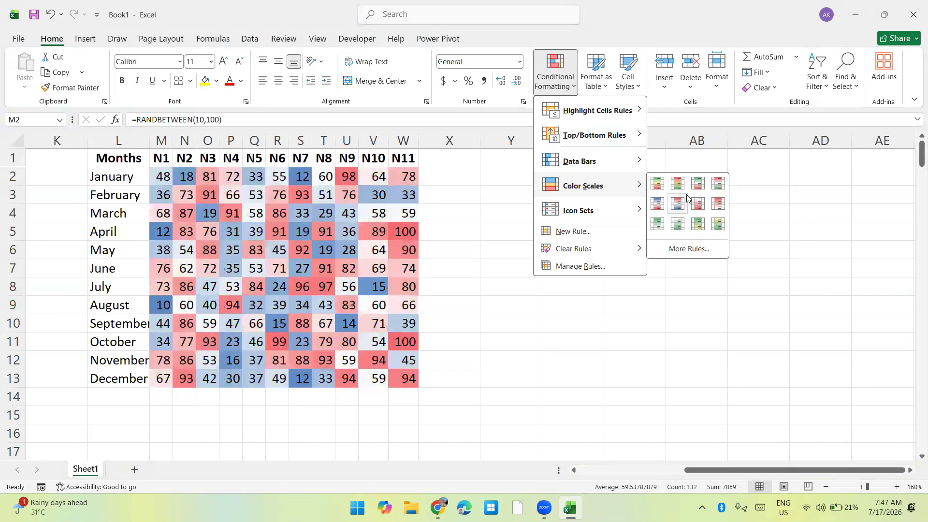
pyautogui.click(679, 207)
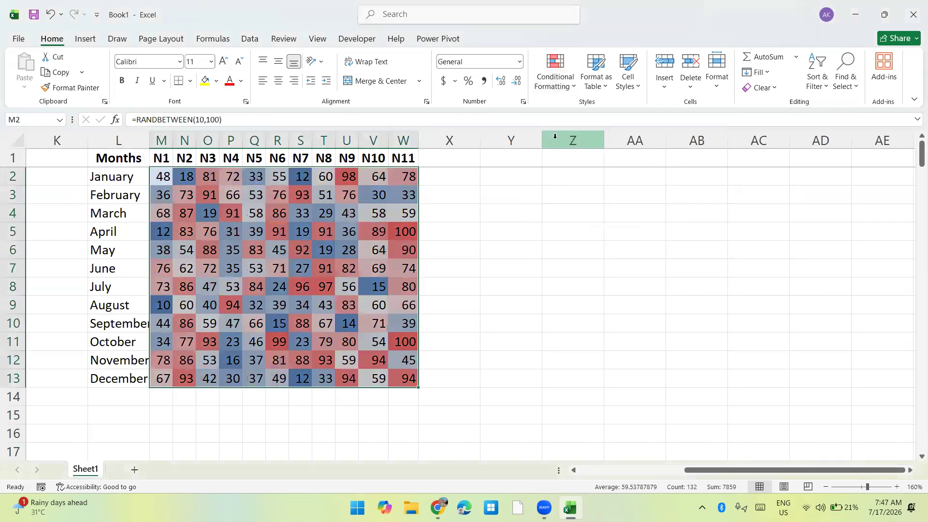
# Review the Graded Color Scale rule's settings for M2:W13 in the Rules Manager, leaving without changes.
pyautogui.click(546, 83)
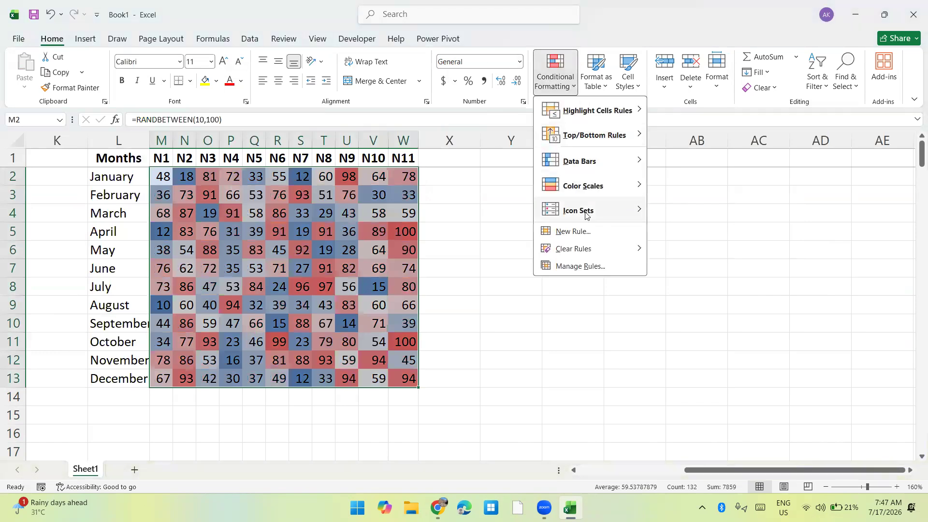
pyautogui.click(572, 267)
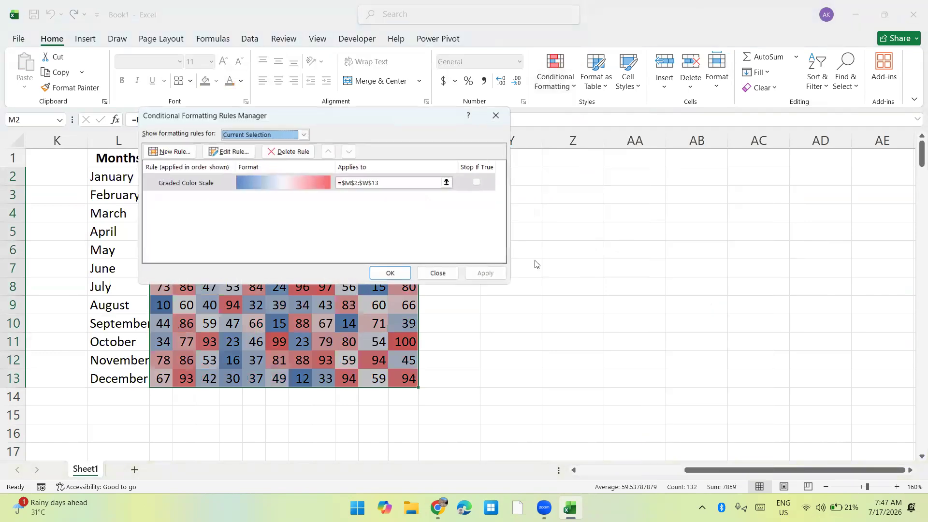
pyautogui.click(278, 183)
pyautogui.click(227, 151)
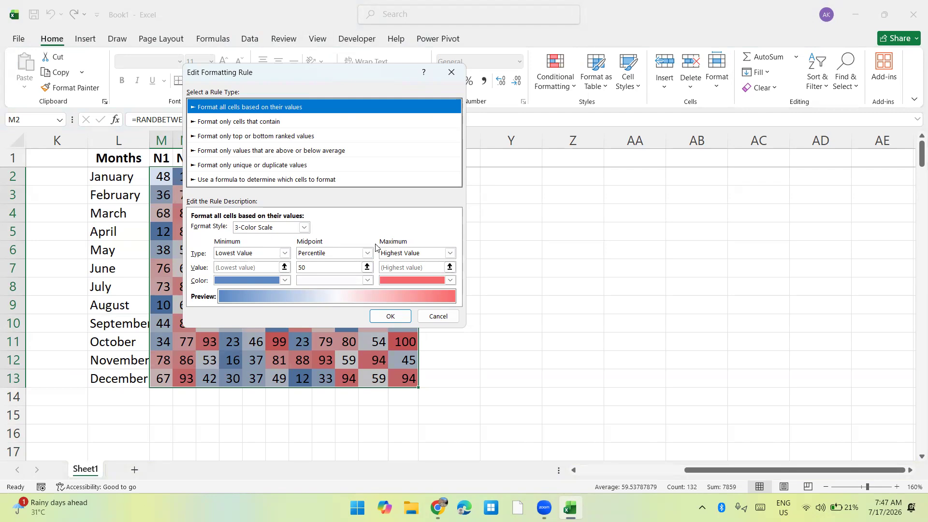
pyautogui.click(437, 316)
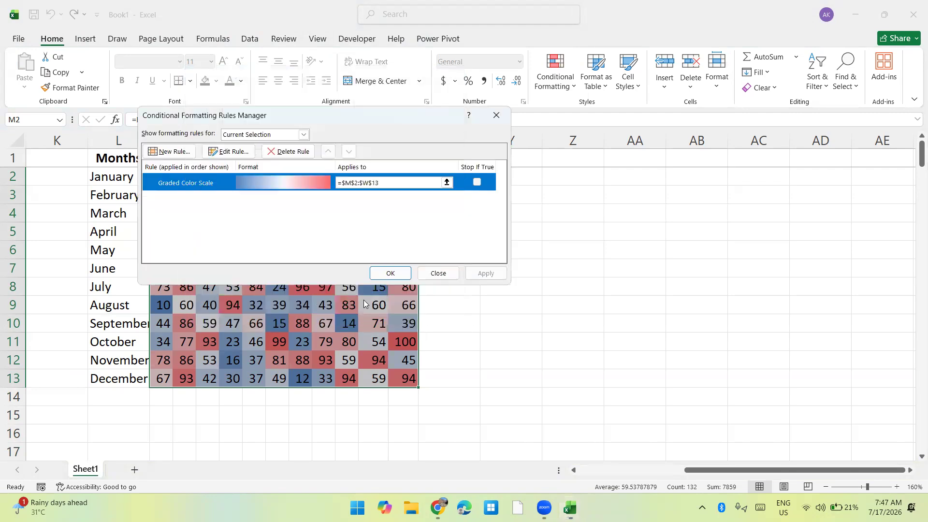
pyautogui.click(436, 273)
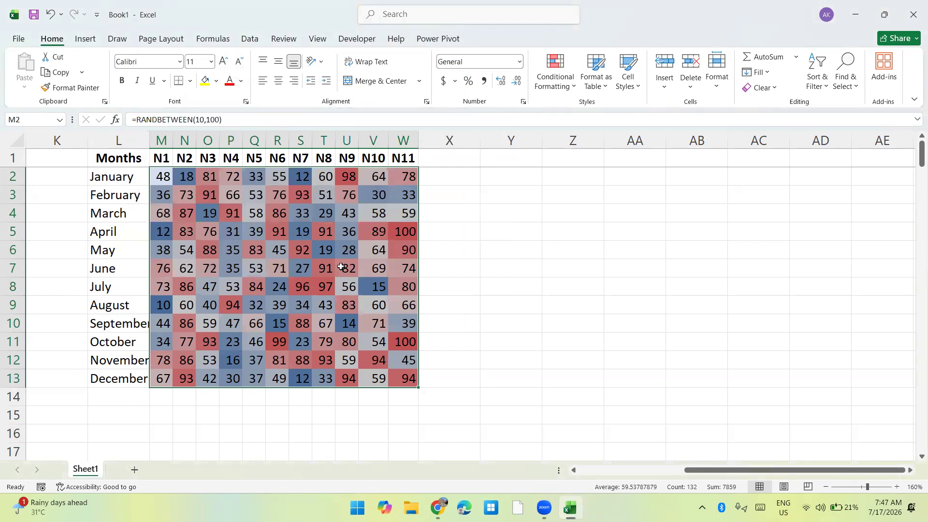
# Hide the numbers in M2:W13 by applying the custom number format ";".
pyautogui.hotkey('ctrl', '1')
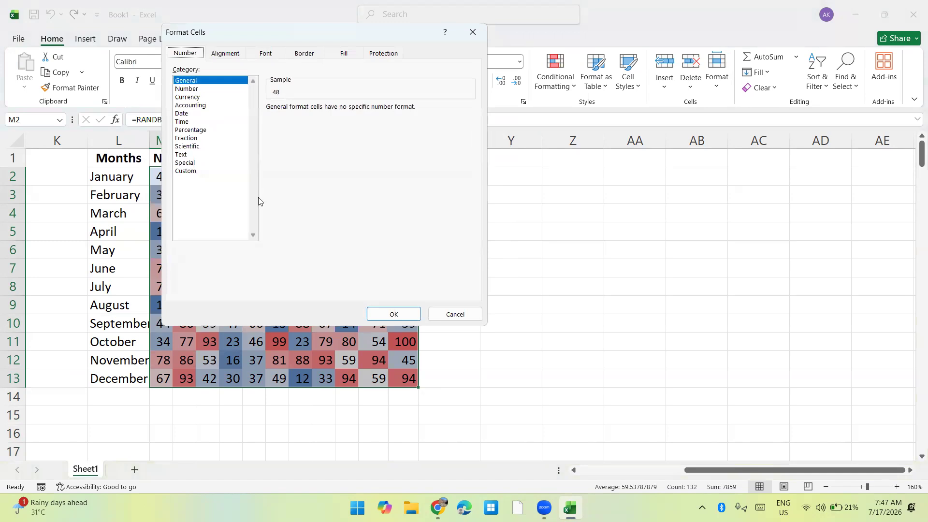
pyautogui.click(188, 171)
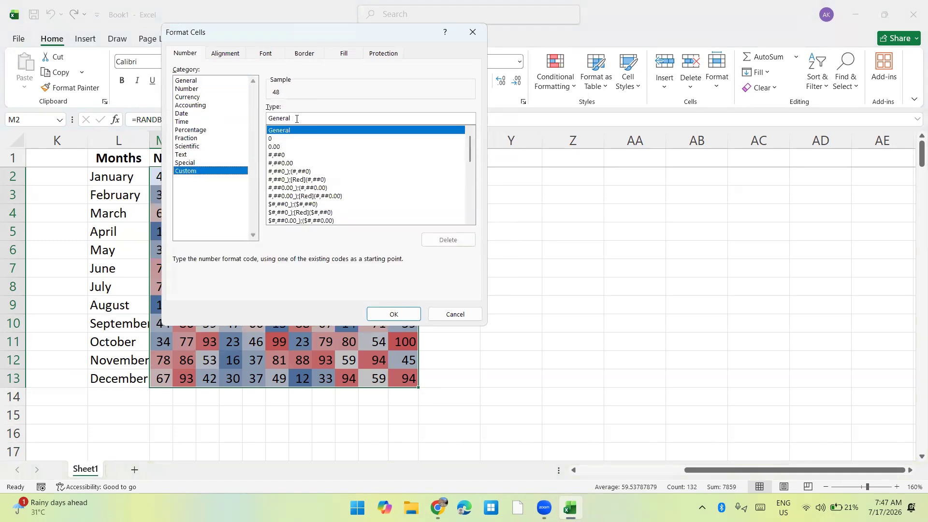
pyautogui.write(';;')
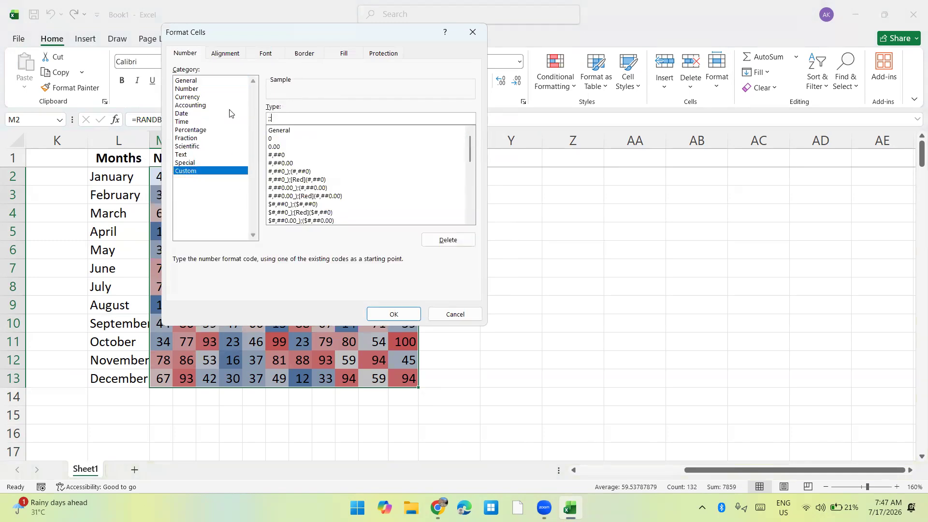
pyautogui.press('Return')
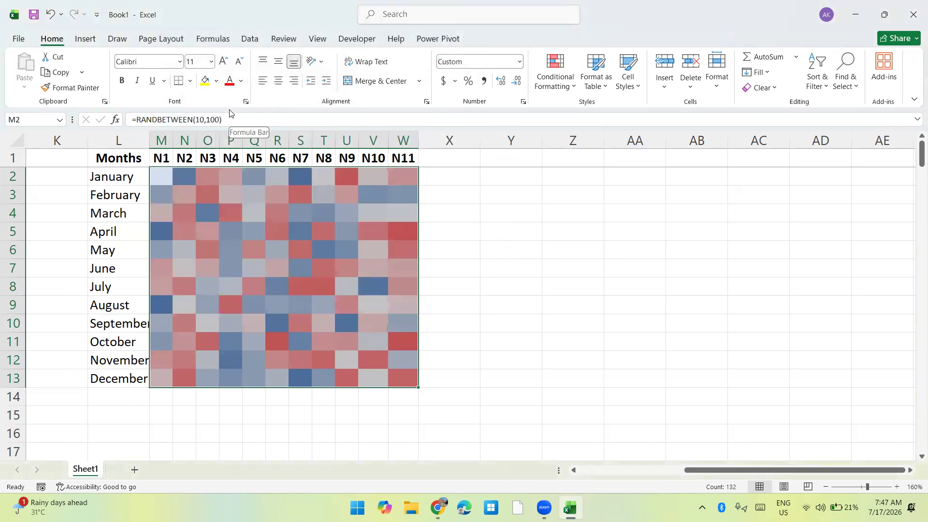
# Deselect the color-scaled range and recalculate the sheet six times to refresh its random values.
pyautogui.click(481, 235)
pyautogui.press('Left')
pyautogui.press('Left')
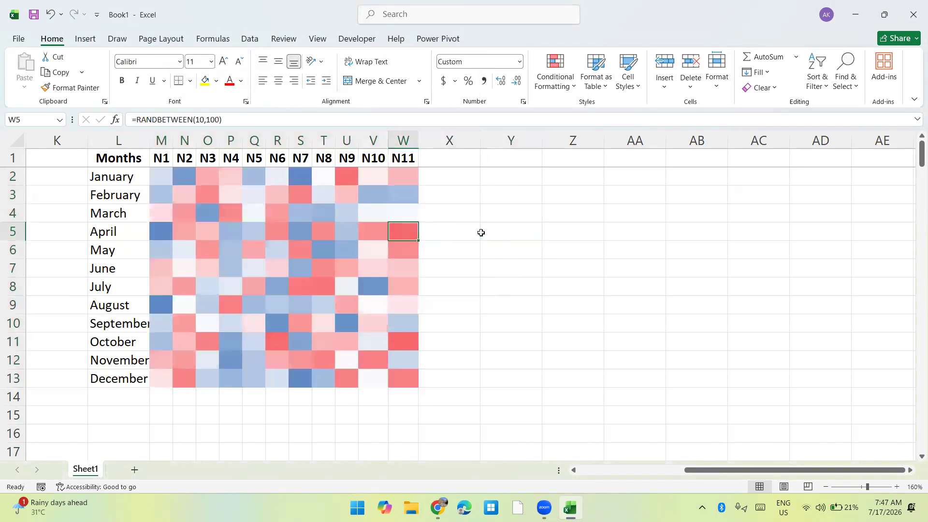
pyautogui.press('F9')
pyautogui.press('F9')
pyautogui.press('F9')
pyautogui.press('F9')
pyautogui.press('F9')
pyautogui.press('F9')
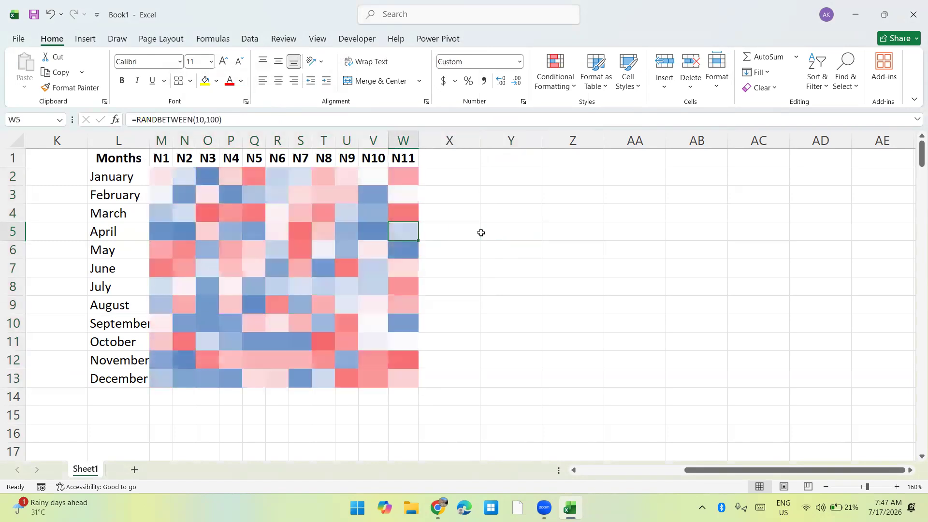
pyautogui.press('F9')
pyautogui.press('F9')
pyautogui.press('F9')
pyautogui.press('F9')
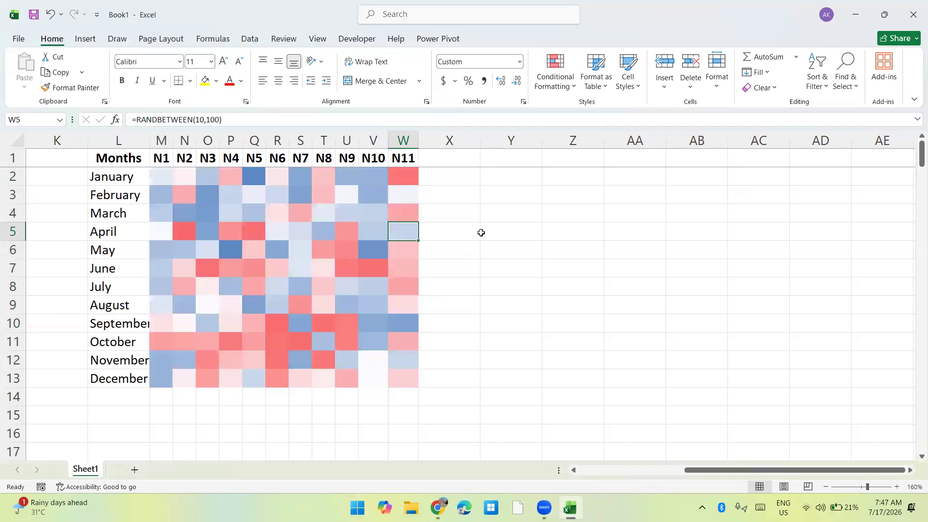
pyautogui.hotkey('ctrl', 'Left')
pyautogui.hotkey('ctrl', 'Left')
pyautogui.hotkey('ctrl', 'Left')
pyautogui.hotkey('ctrl', 'Up')
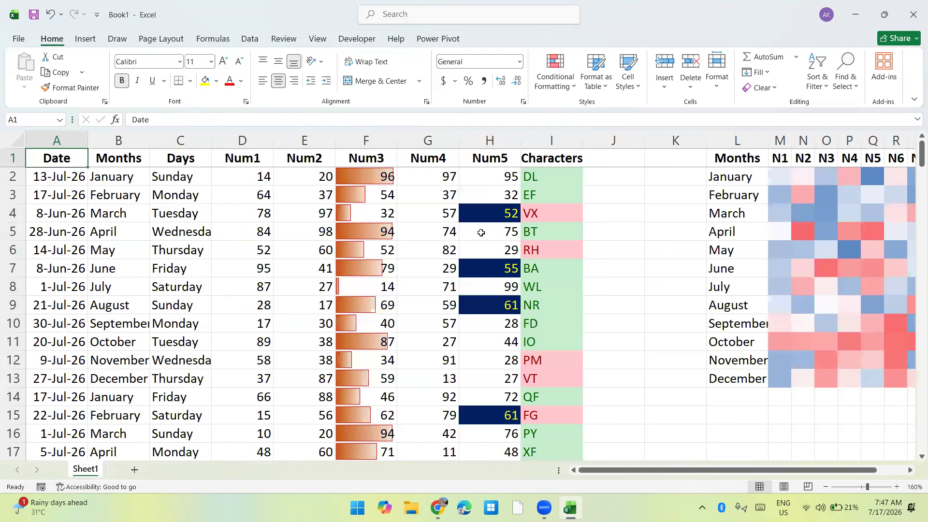
pyautogui.press('Down')
pyautogui.moveTo(582, 209)
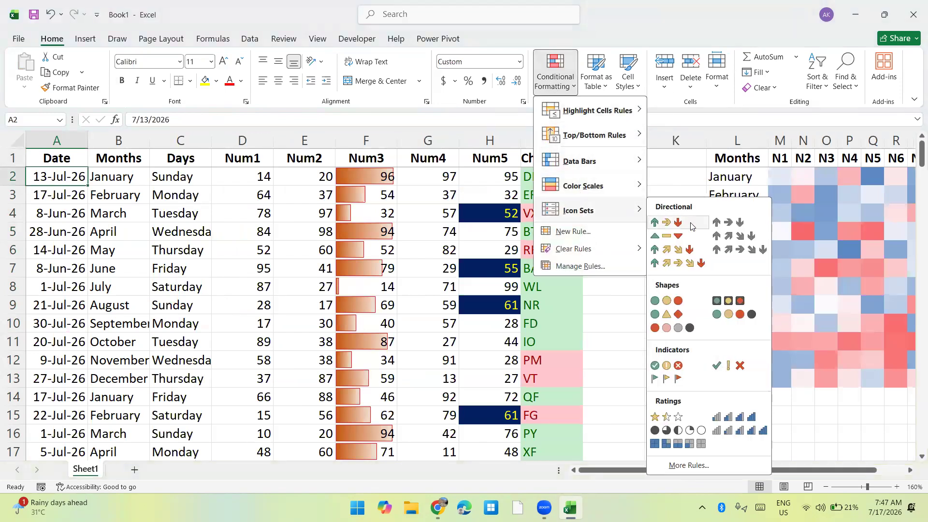
pyautogui.click(789, 202)
# Apply the three-flags indicator icon set to M2:W13.
pyautogui.hotkey('ctrl', 'Right')
pyautogui.hotkey('ctrl', 'Right')
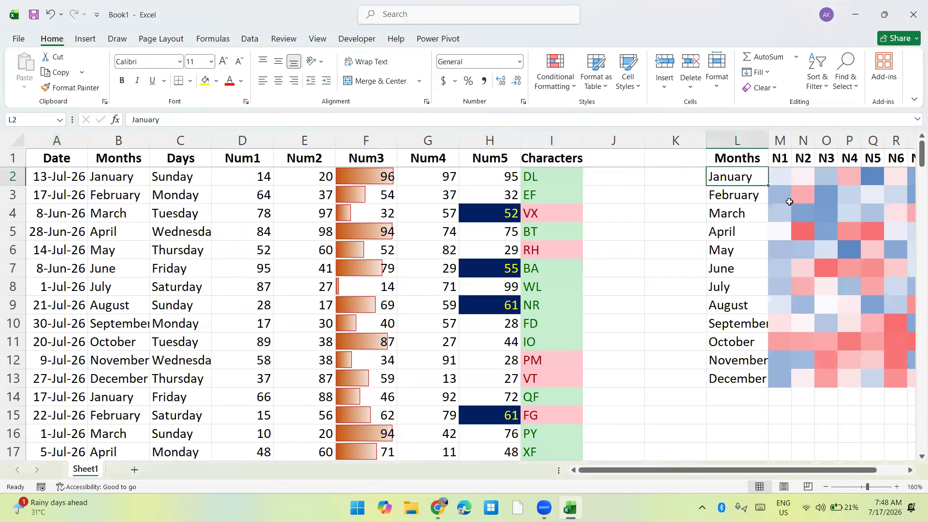
pyautogui.press('Right')
pyautogui.hotkey('ctrl', 'shift', 'Right')
pyautogui.hotkey('ctrl', 'shift', 'Down')
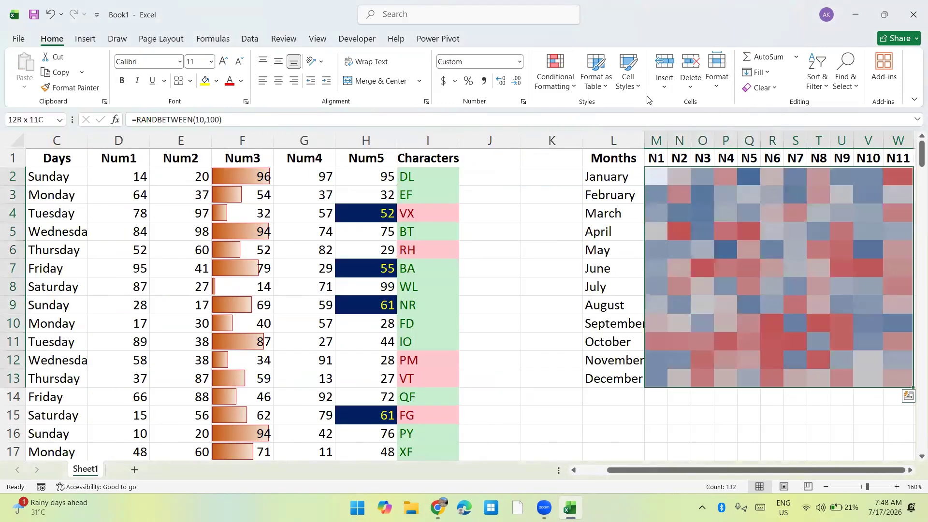
pyautogui.click(555, 73)
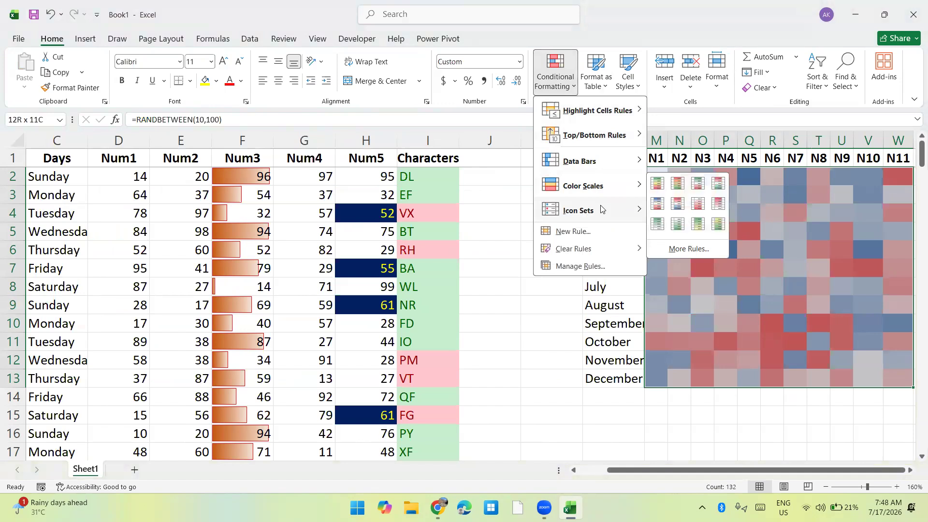
pyautogui.moveTo(603, 211)
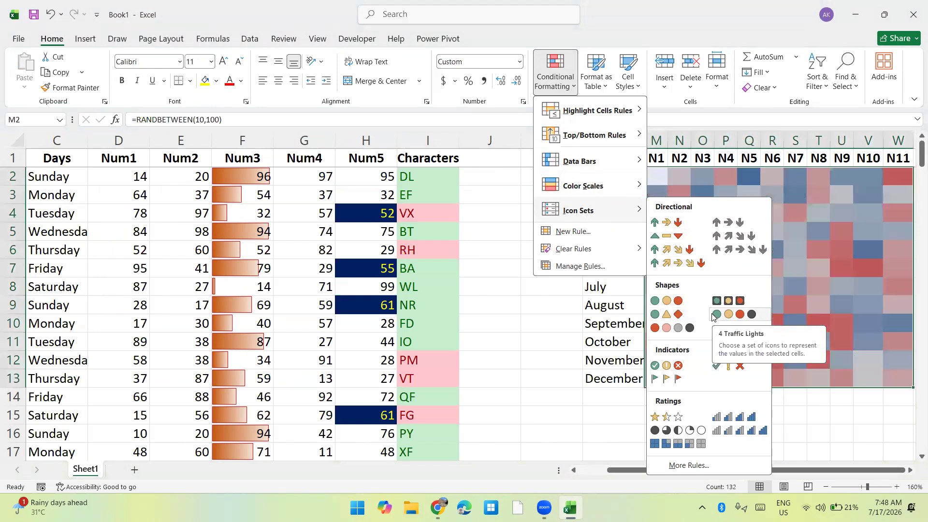
pyautogui.click(675, 379)
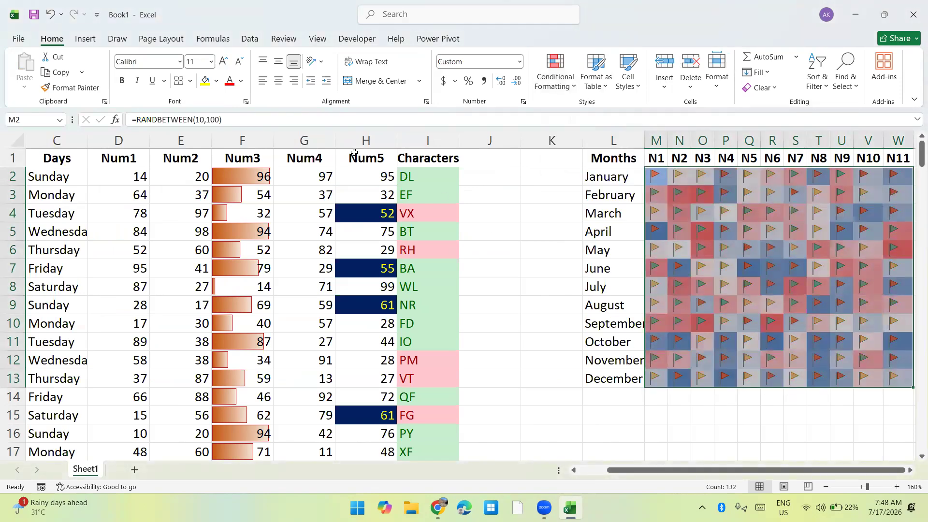
# Reduce the font size of M2:W13 to 8 and deselect the range.
pyautogui.click(238, 62)
pyautogui.click(238, 62)
pyautogui.click(238, 62)
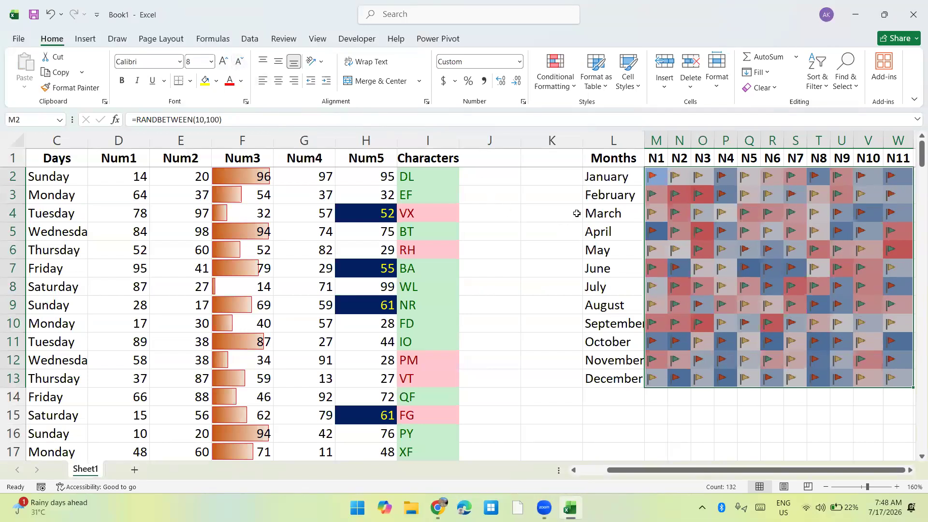
pyautogui.press('Right')
pyautogui.press('Right')
pyautogui.press('Right')
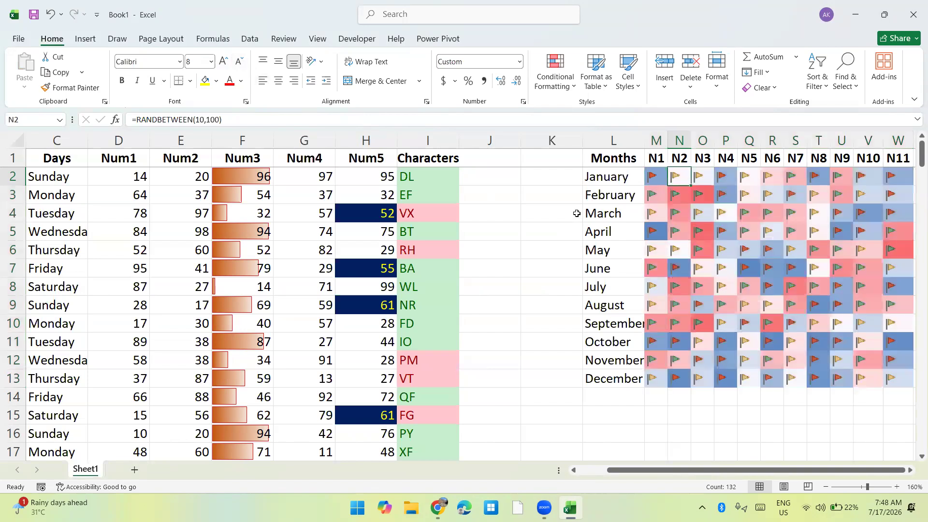
# Recalculate the sheet three times to refresh the random values behind the flag icons.
pyautogui.press('F9')
pyautogui.press('F9')
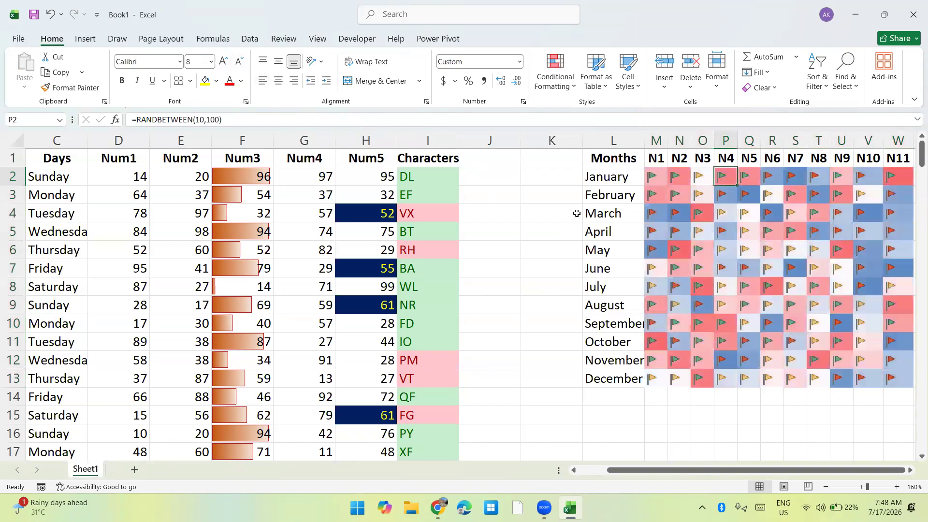
pyautogui.press('F9')
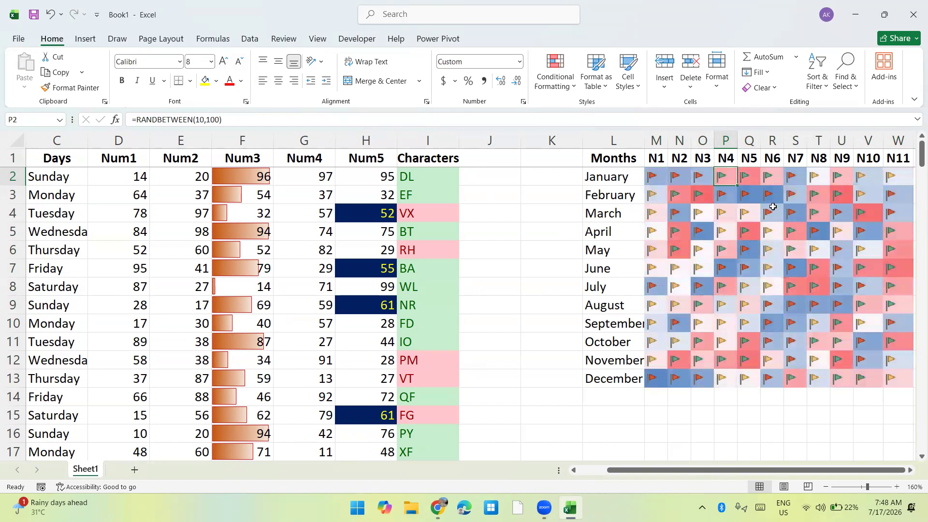
# Center the contents of M2:W13, try increasing and decreasing the indent, and deselect the range.
pyautogui.click(653, 170)
pyautogui.hotkey('ctrl', 'shift', 'Down')
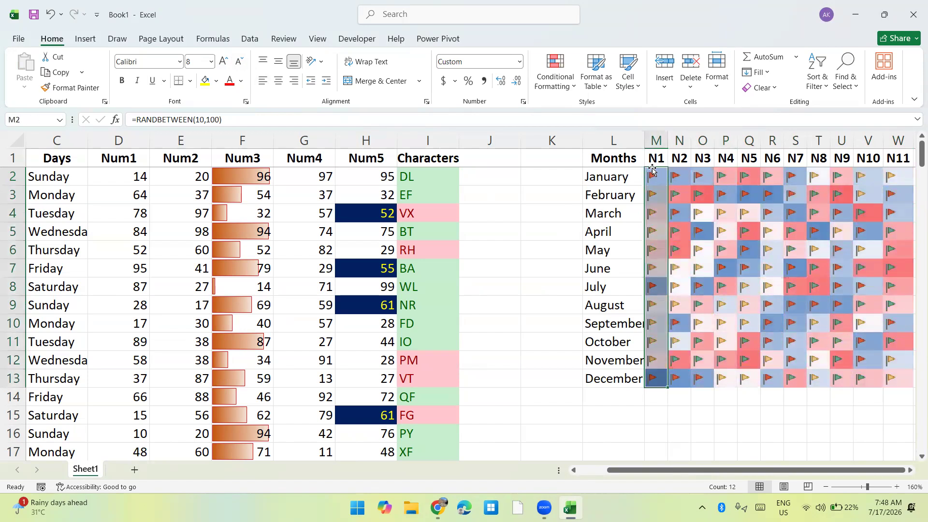
pyautogui.hotkey('ctrl', 'shift', 'Right')
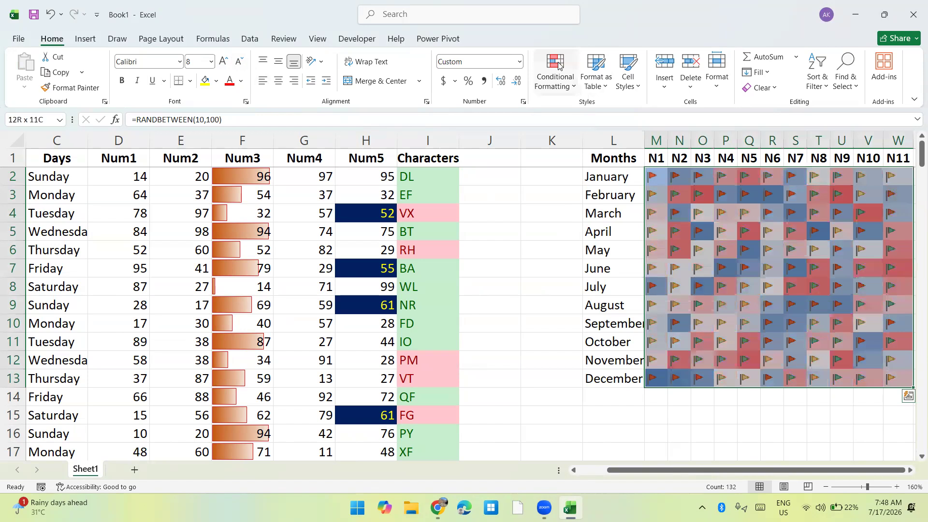
pyautogui.click(325, 82)
pyautogui.click(310, 81)
pyautogui.click(421, 162)
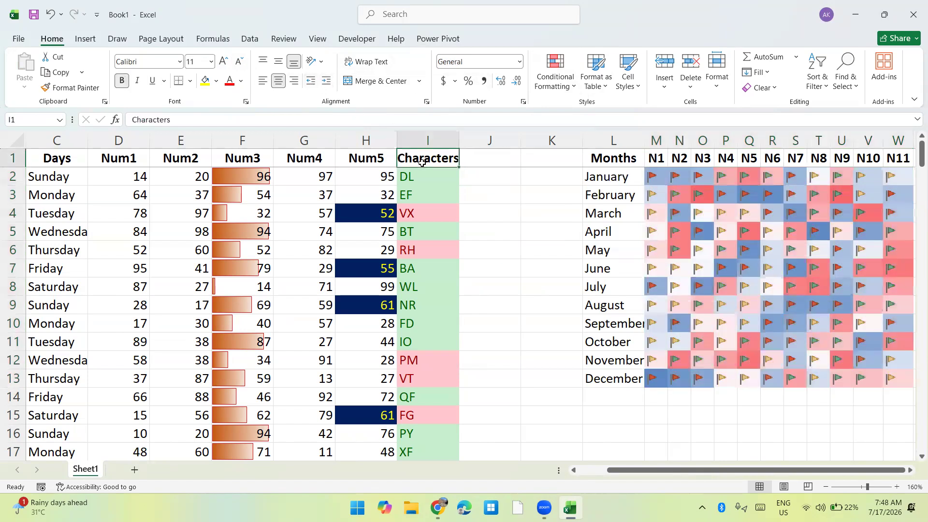
# Review the icon set thresholds and options for a new formatting rule, leaving without creating it.
pyautogui.click(555, 73)
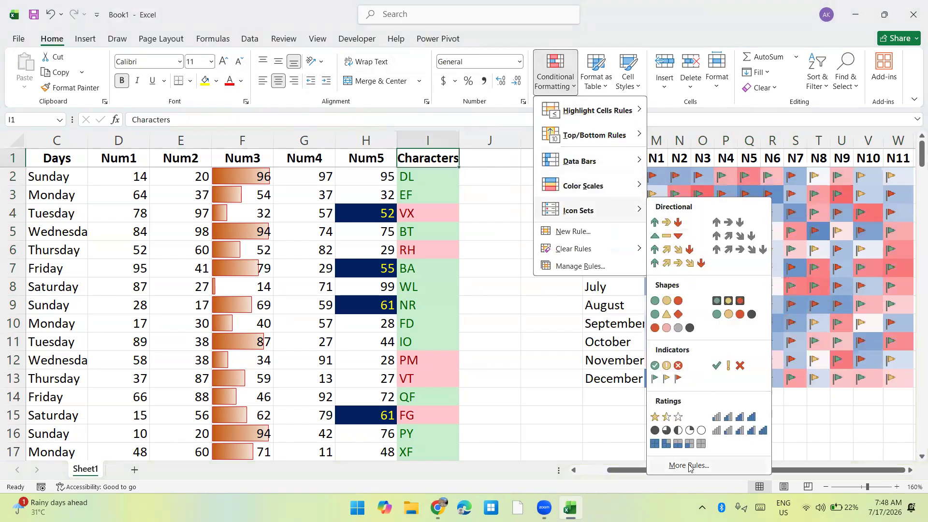
pyautogui.click(688, 467)
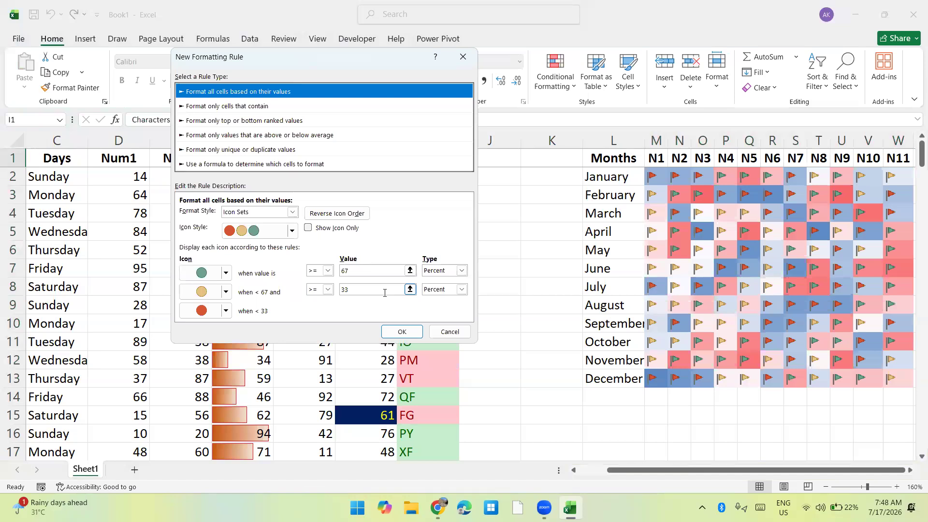
pyautogui.click(446, 332)
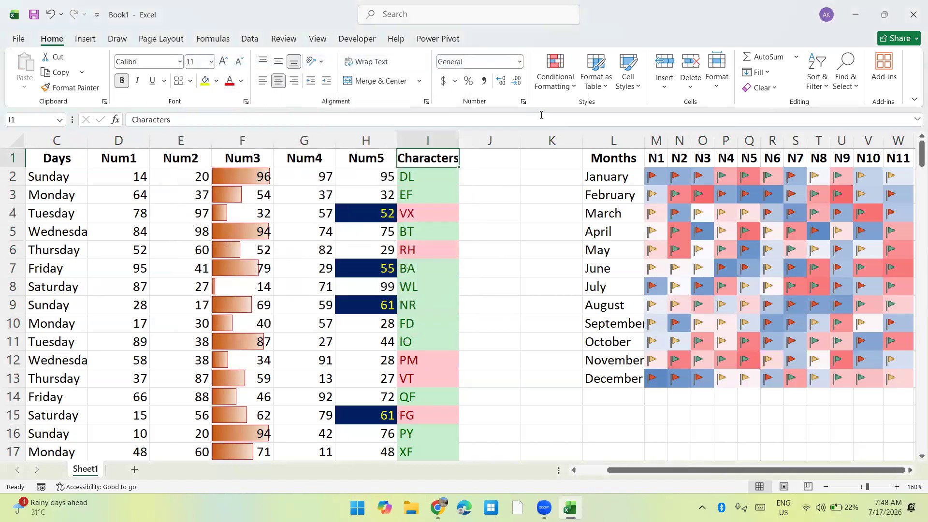
pyautogui.click(555, 72)
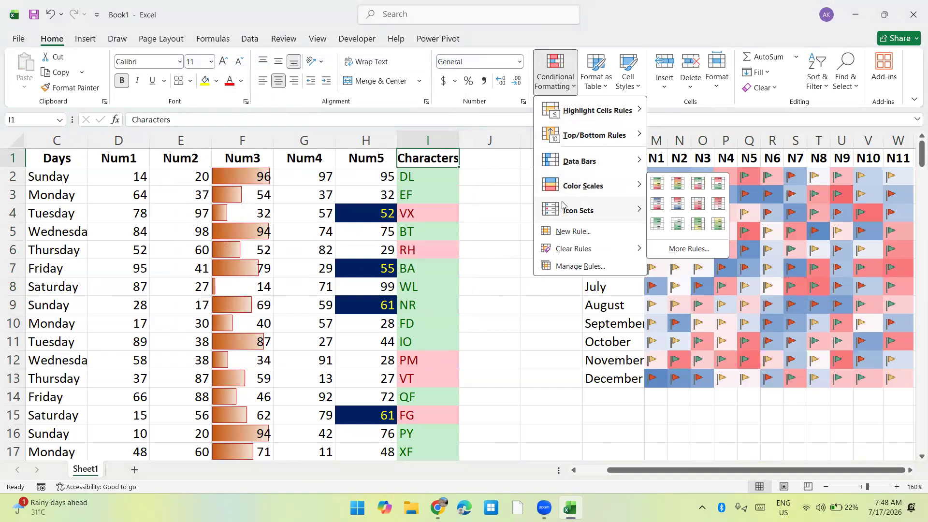
pyautogui.moveTo(561, 204)
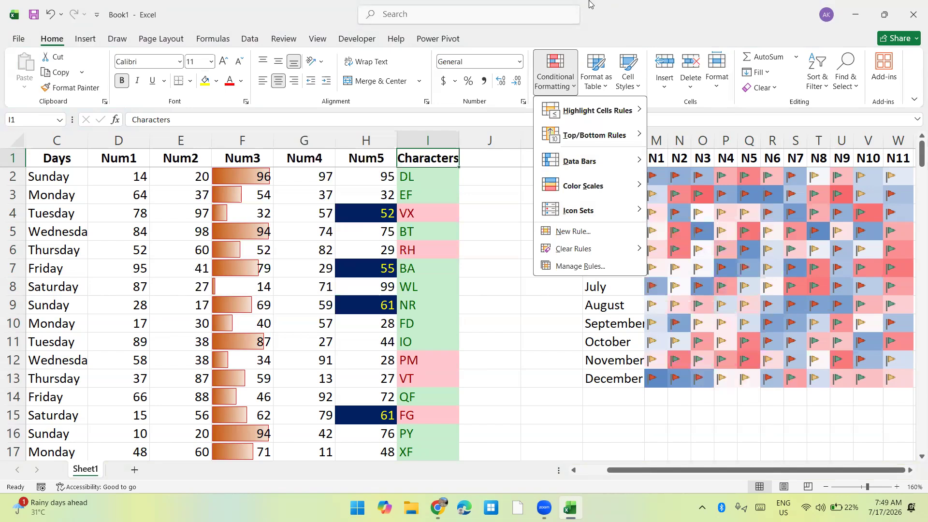
pyautogui.click(589, 2)
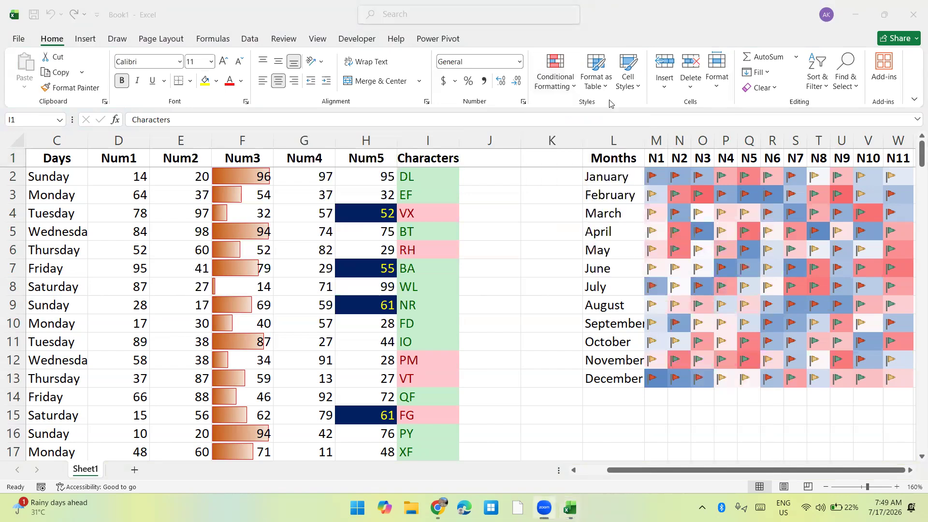